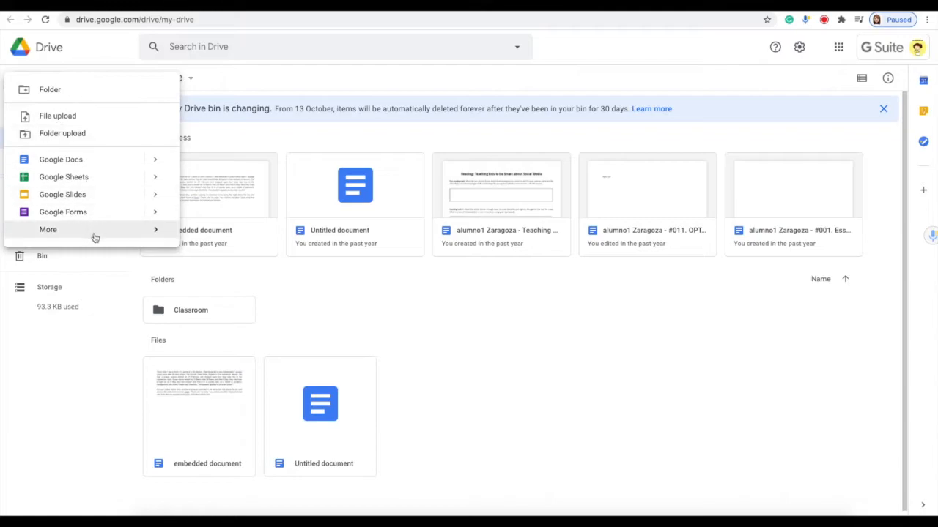
Step: Create a new Google Sites website, dismiss the introductory tour, and name the site "testing google sites"
left_click(225, 276)
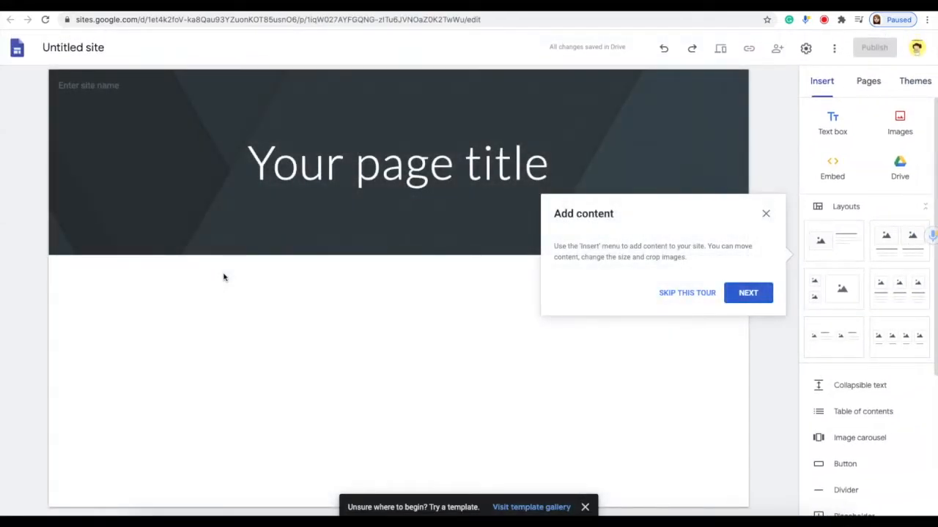
left_click(765, 215)
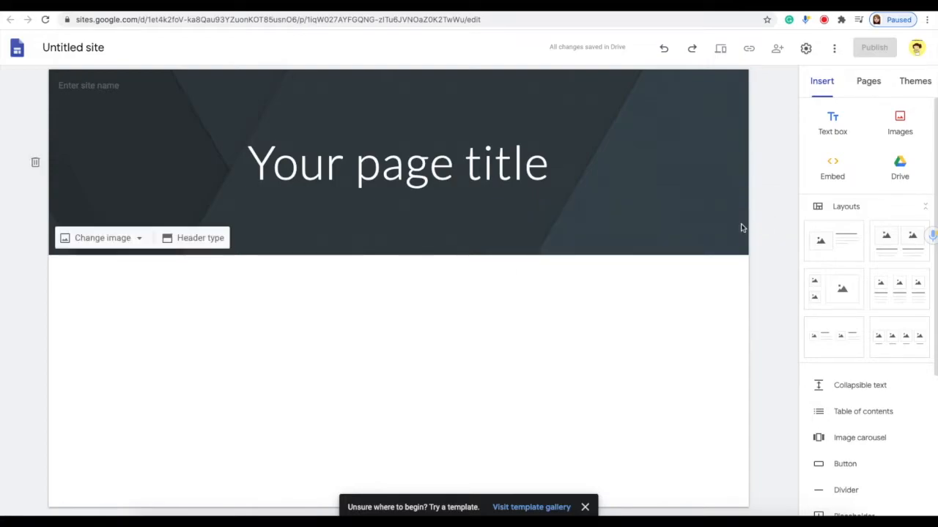
left_click(104, 50)
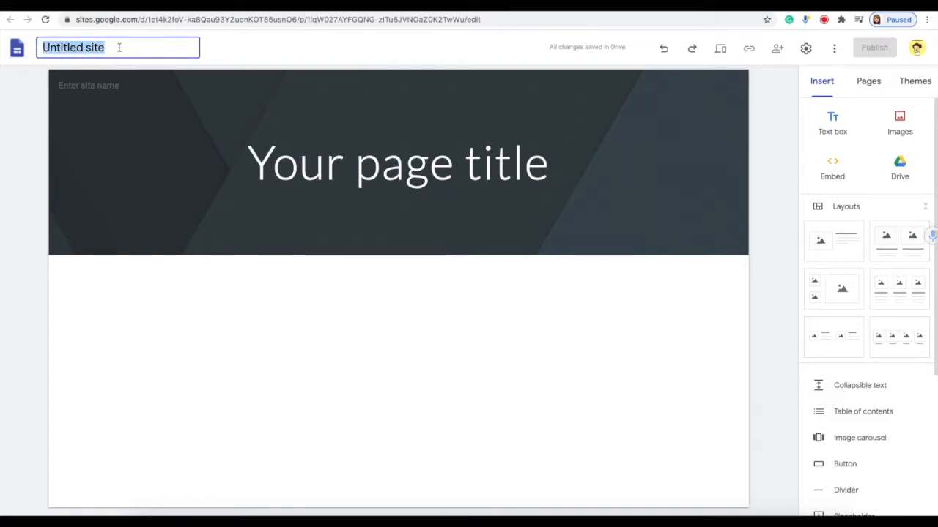
type("testing googl")
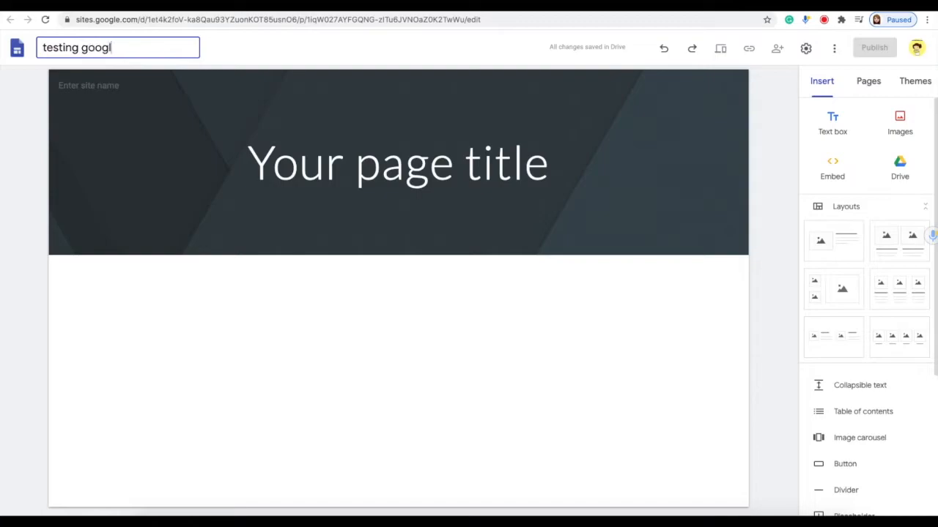
type("e sites")
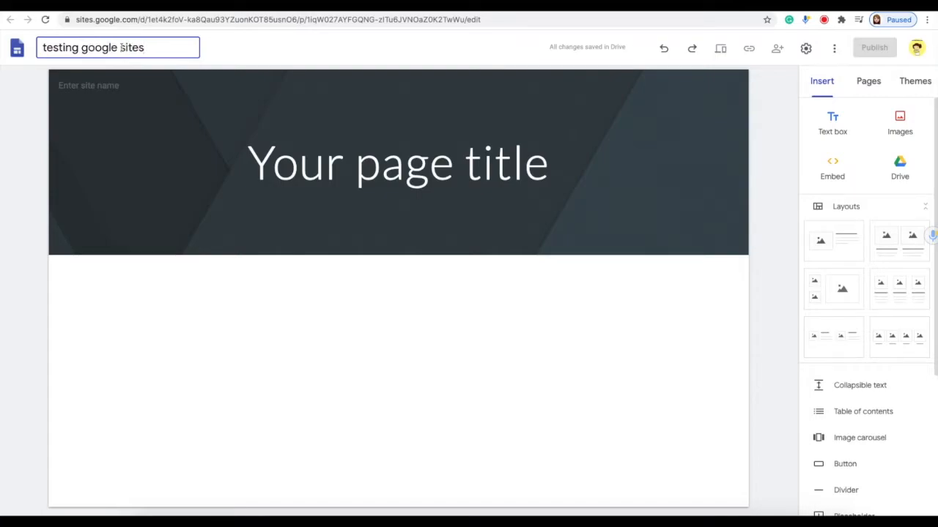
Step: Replace the placeholder page title in the header with "Testing Google sites"
left_click(381, 163)
left_click_drag(248, 165, 551, 174)
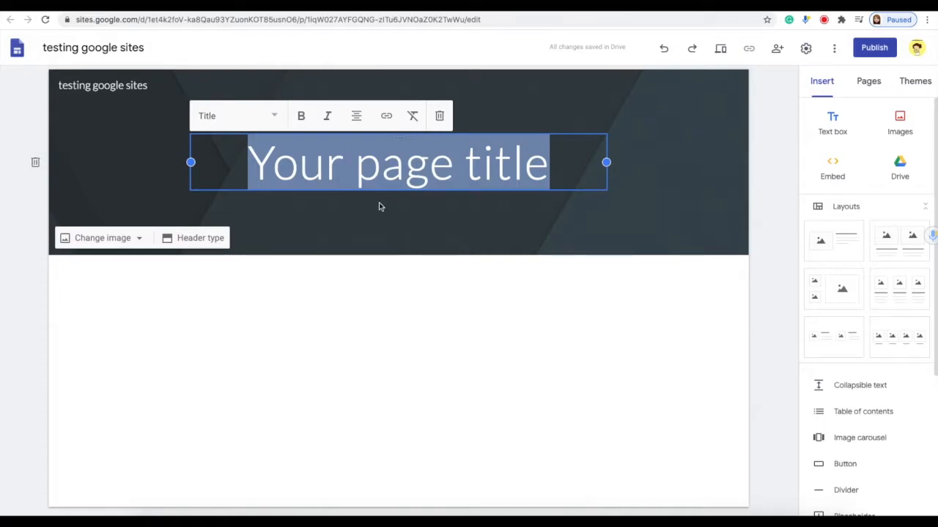
type("T")
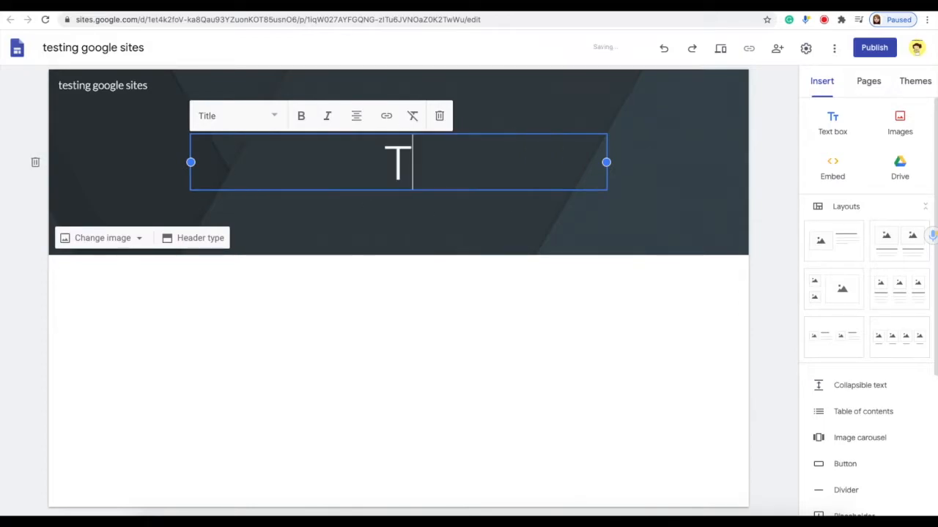
type("esting Google sites")
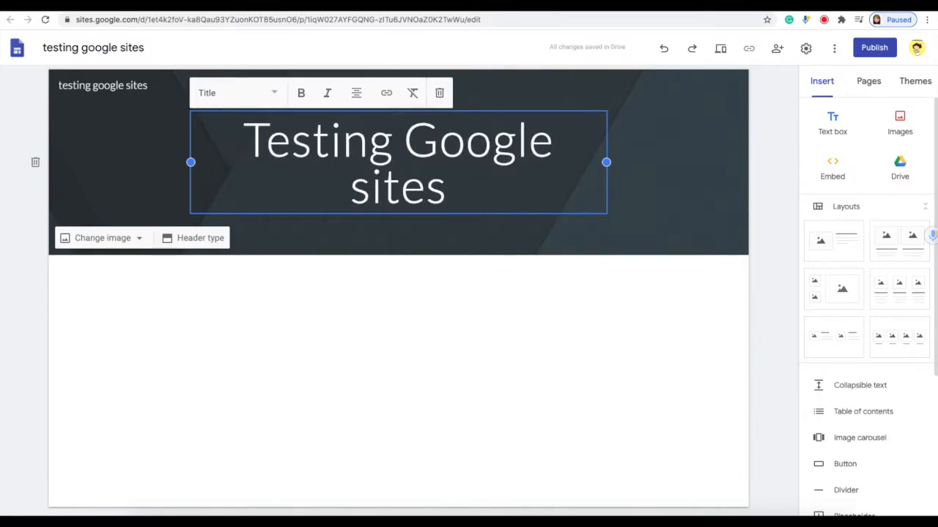
left_click(630, 227)
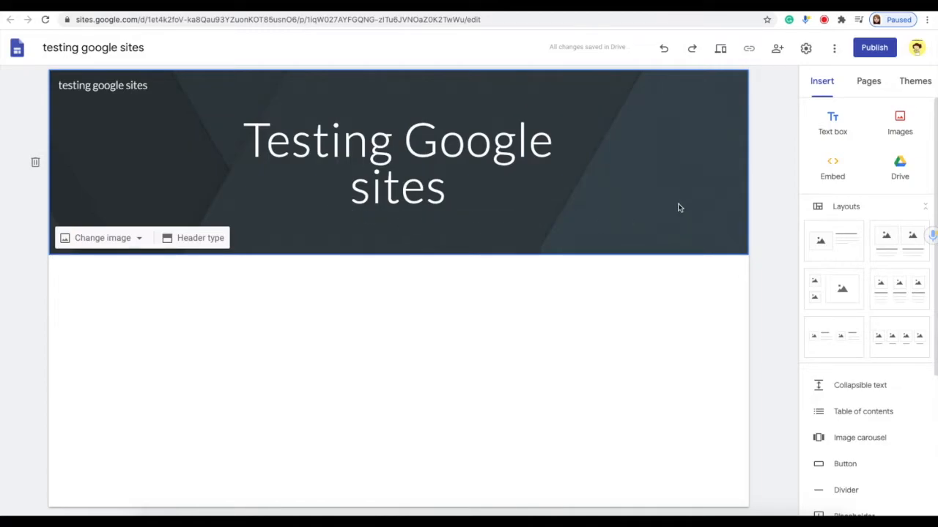
Step: Try the Cover, Large banner, Banner and Title only header types, ending with the header set to Banner
left_click(190, 244)
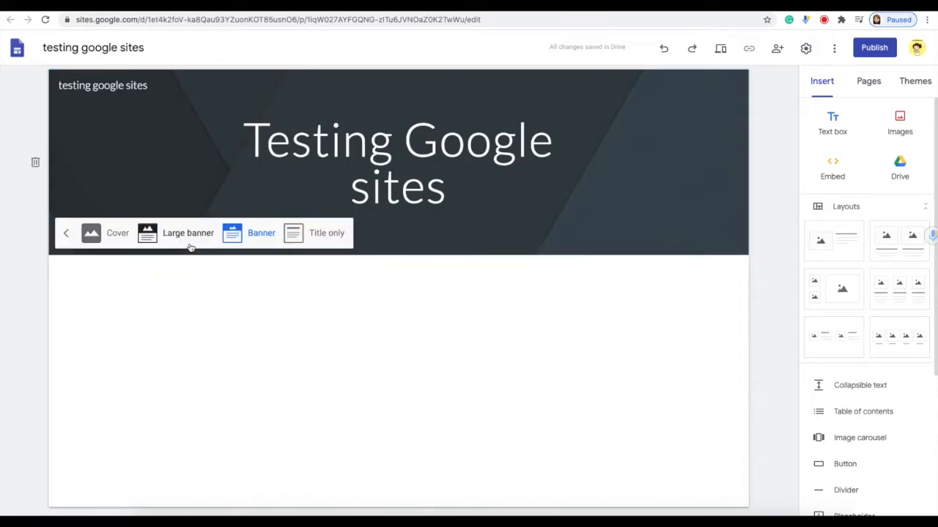
left_click(101, 239)
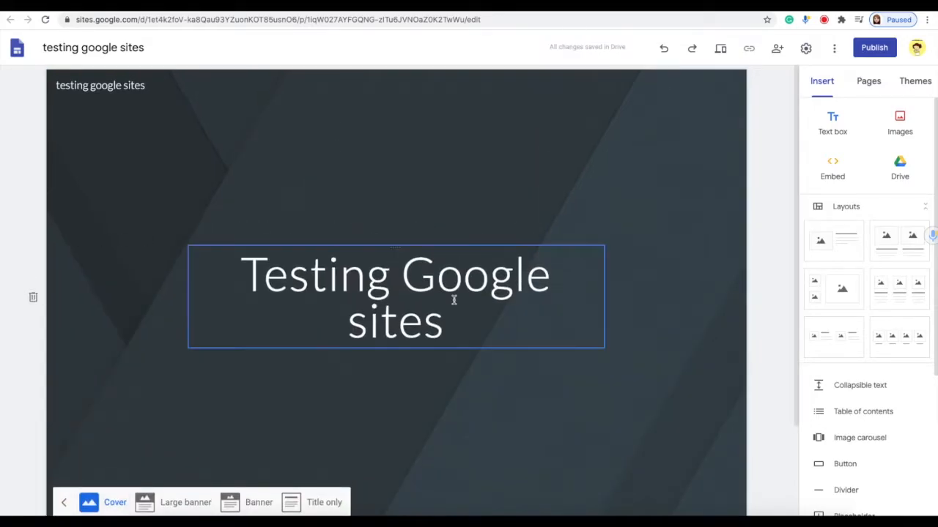
scroll(457, 300, "down", 2)
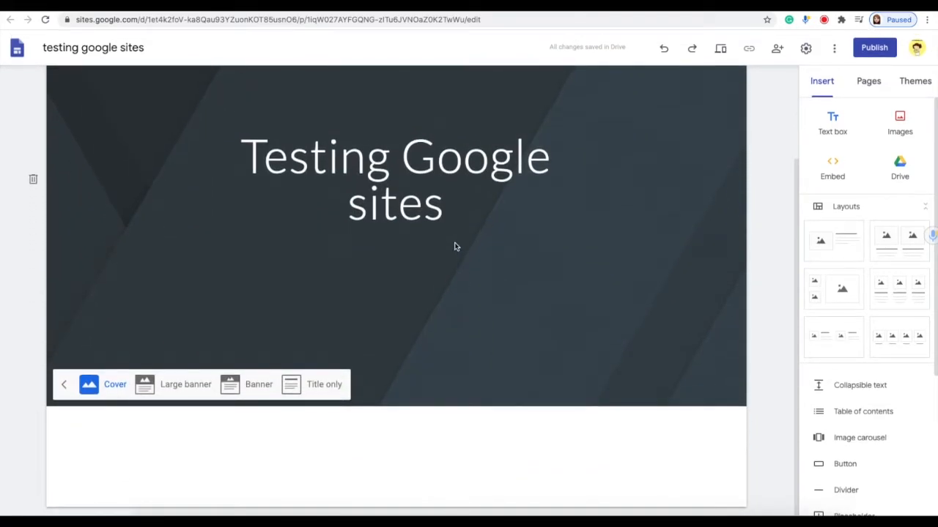
left_click(189, 388)
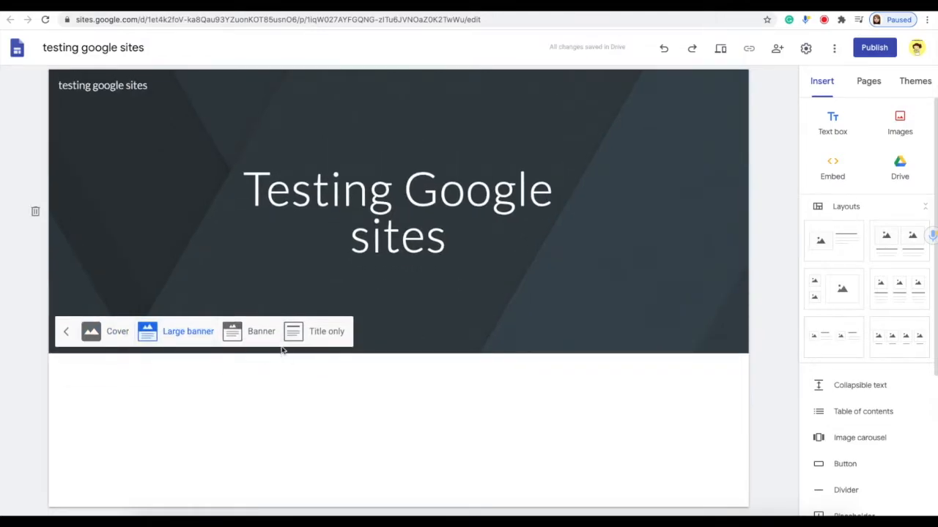
left_click(254, 336)
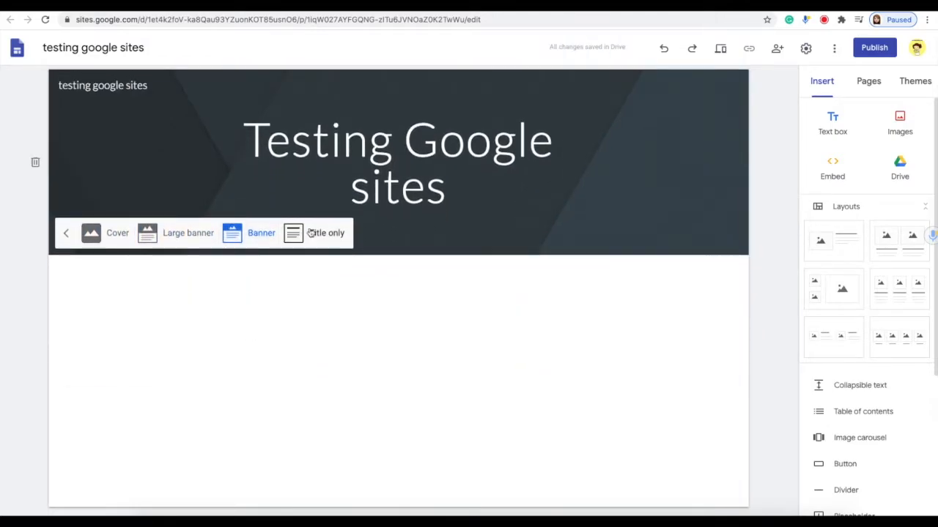
left_click(311, 233)
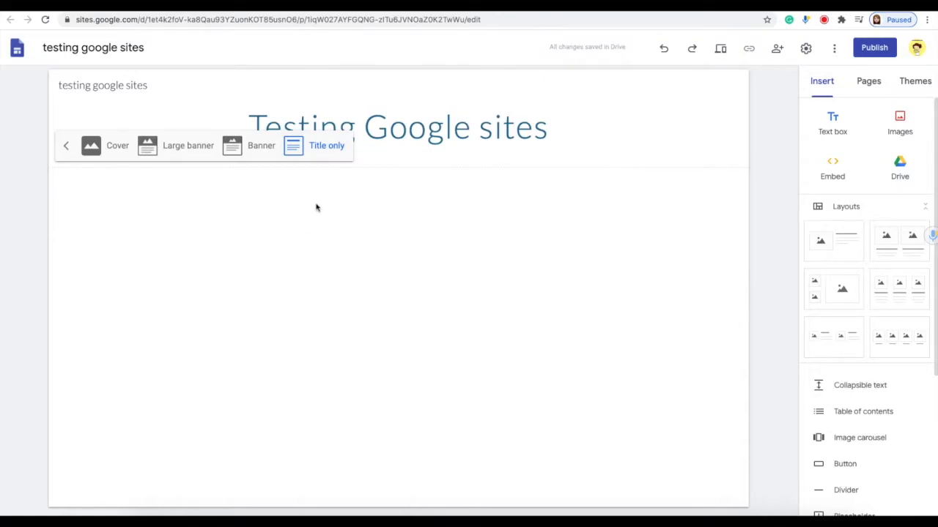
left_click(255, 150)
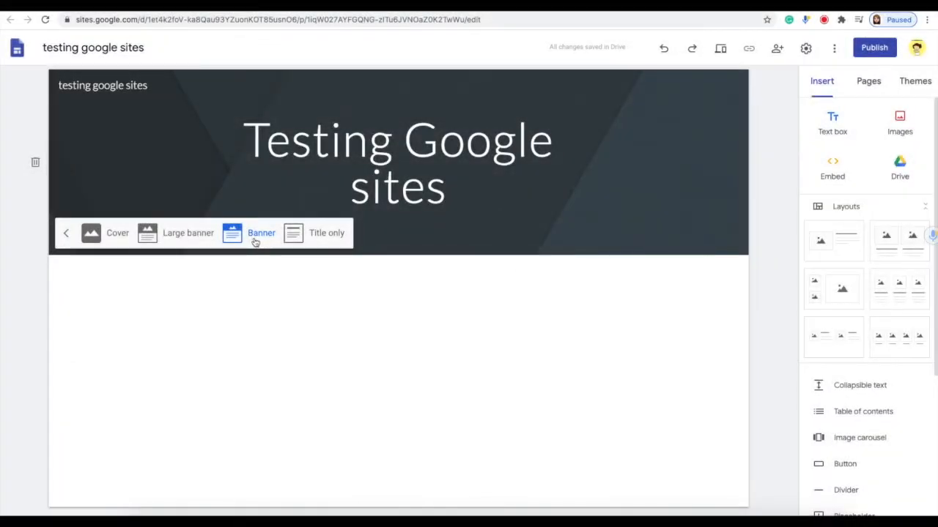
Step: Apply the Impression theme to the site
left_click(919, 82)
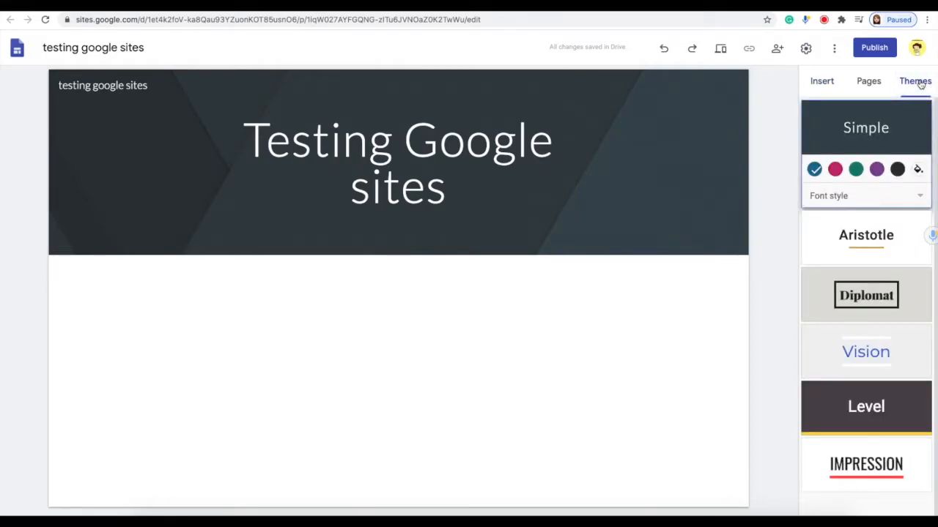
scroll(873, 222, "down", 1)
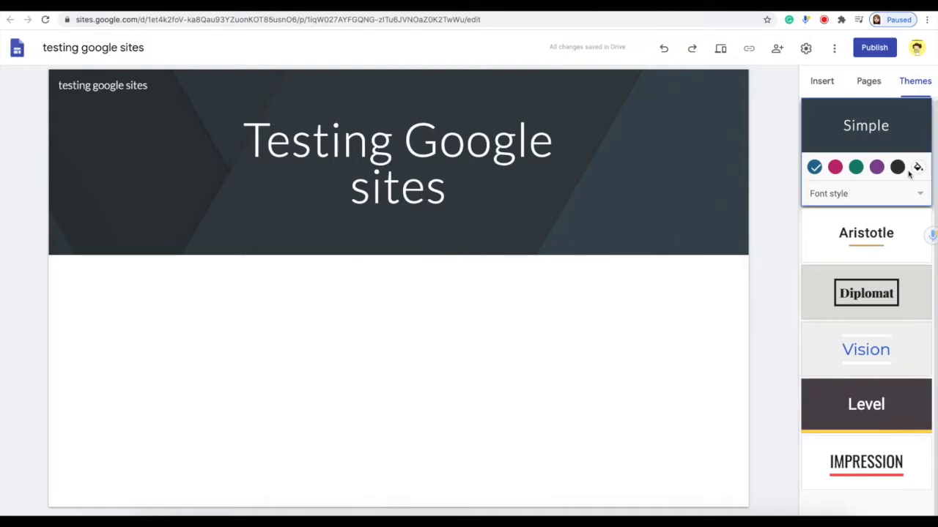
left_click(907, 462)
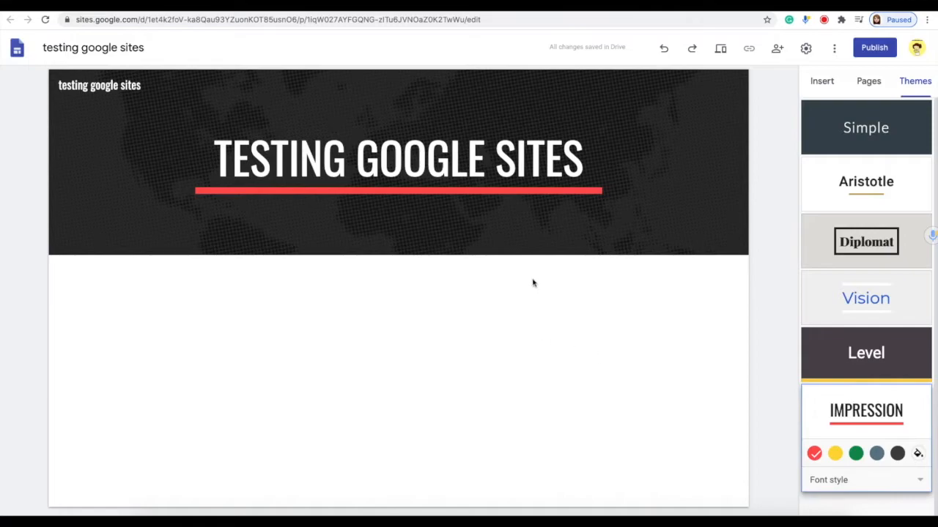
Step: Change the home page header's background to the solid green textured image from the image gallery
mouse_move(620, 177)
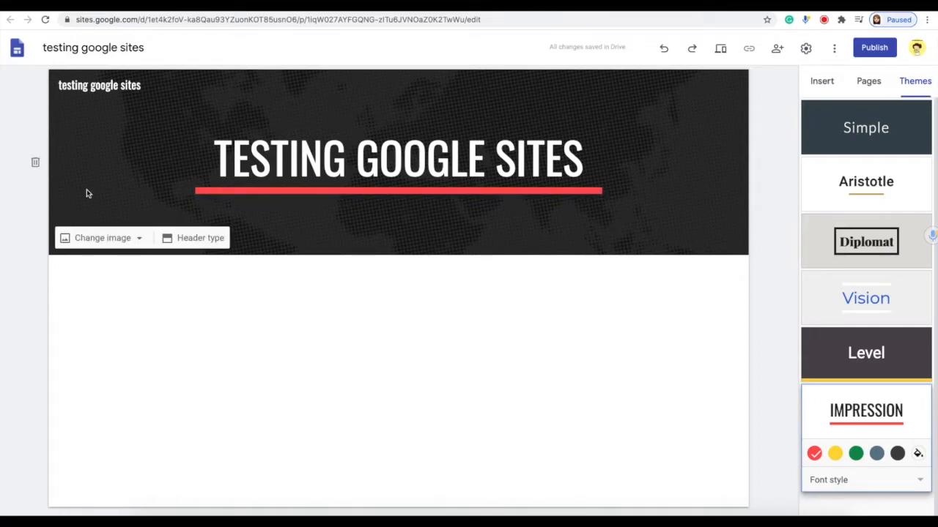
left_click(138, 240)
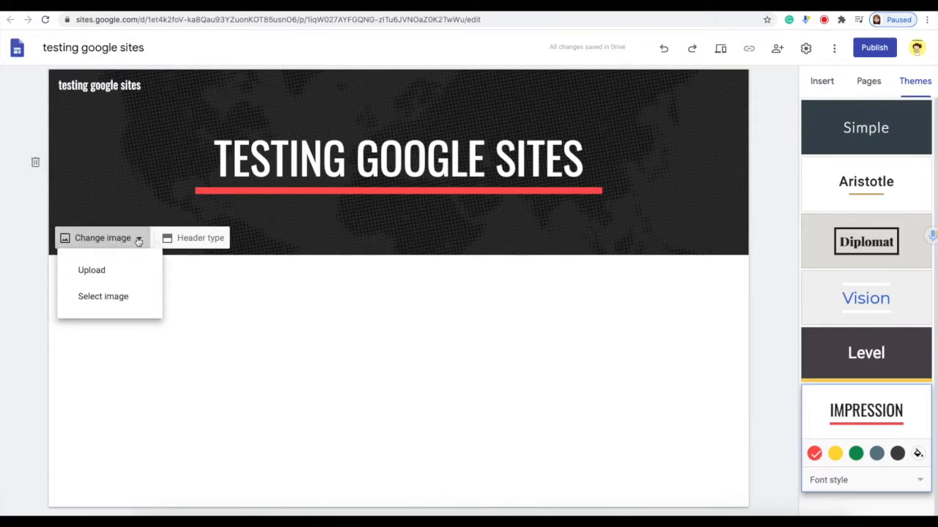
left_click(115, 299)
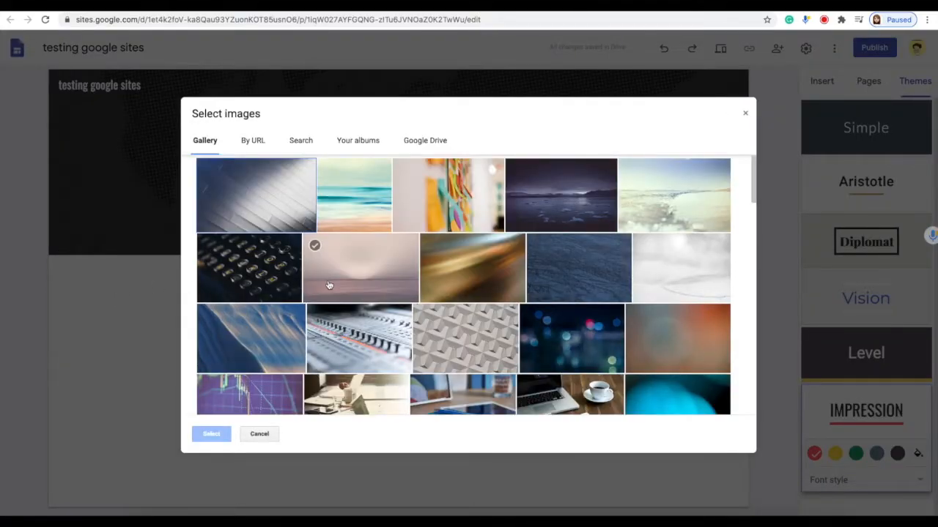
scroll(329, 285, "down", 1)
scroll(329, 285, "down", 5)
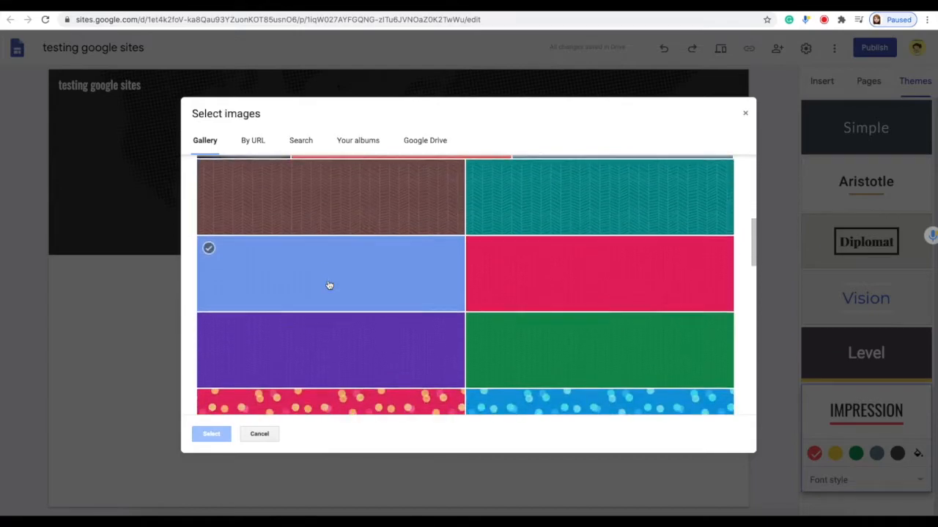
left_click(593, 278)
left_click(531, 354)
left_click(211, 434)
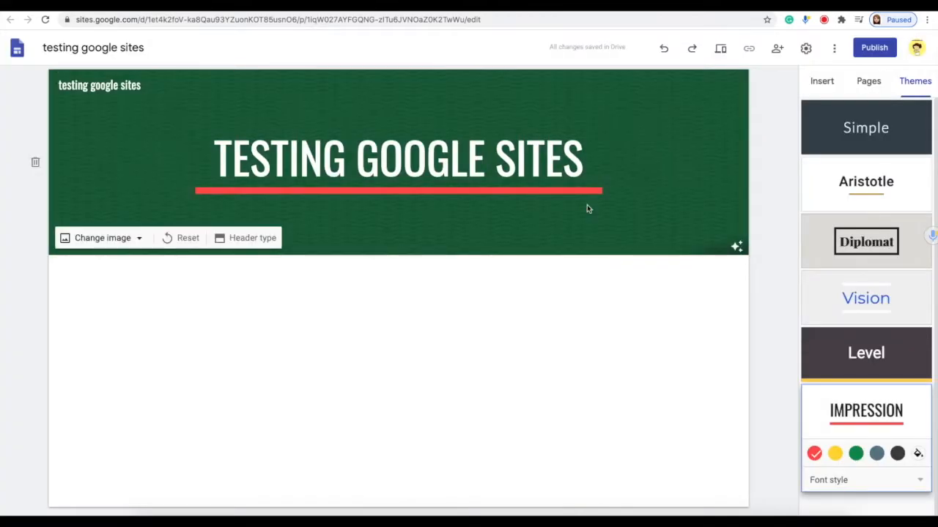
left_click(139, 240)
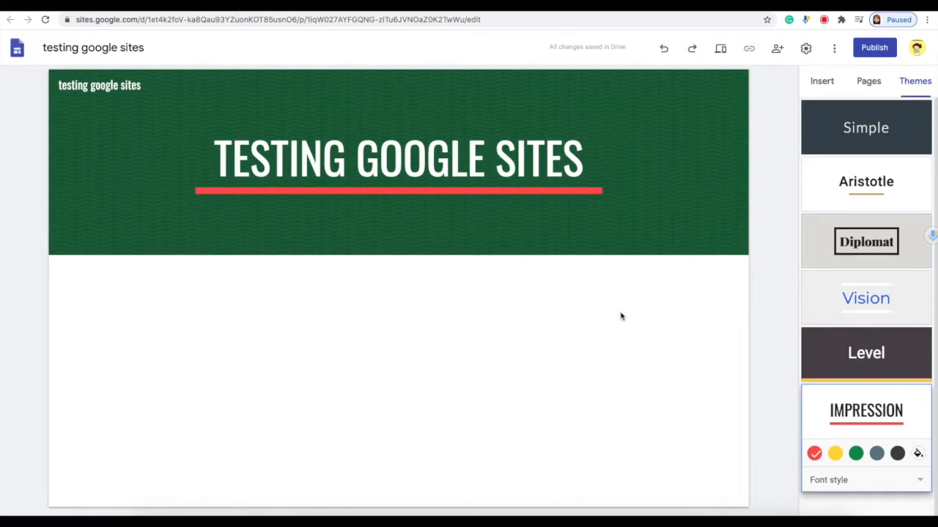
Step: Add a new page named "01. page 1" to the site
left_click(870, 85)
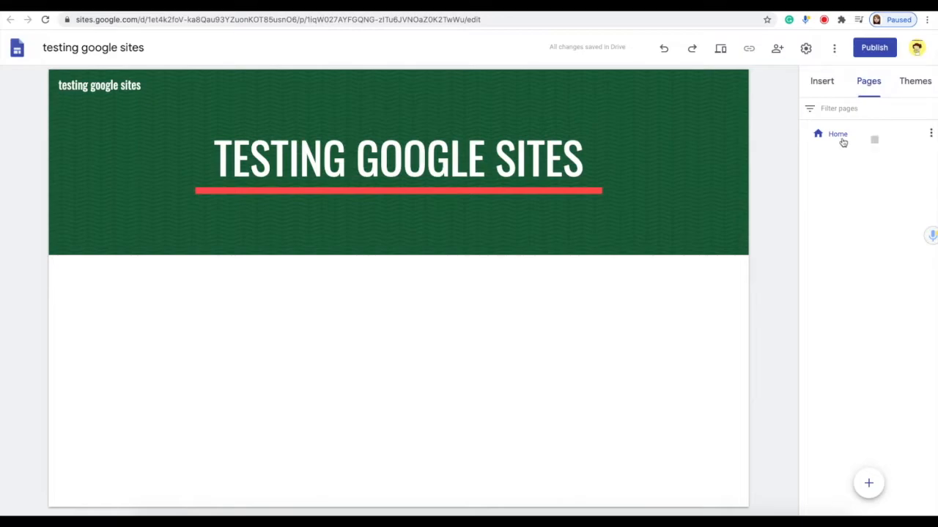
mouse_move(868, 484)
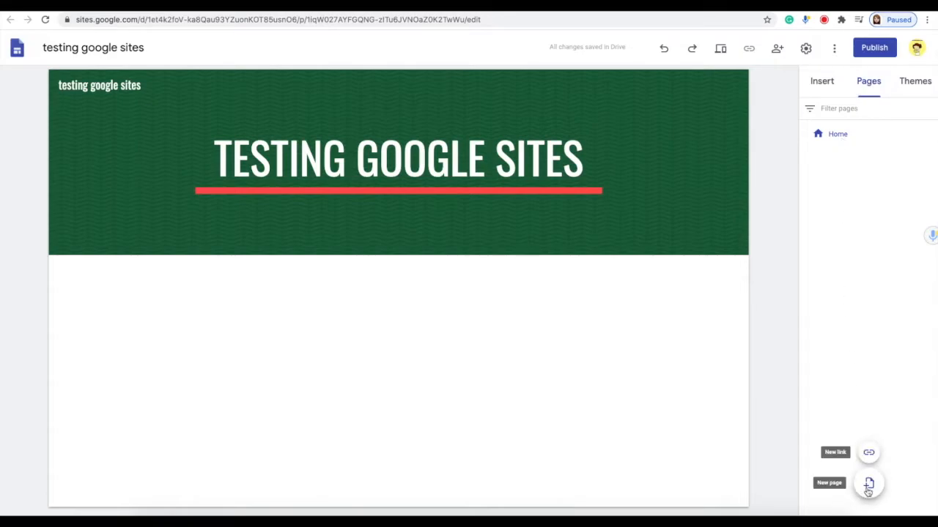
left_click(869, 487)
type("01. page 1")
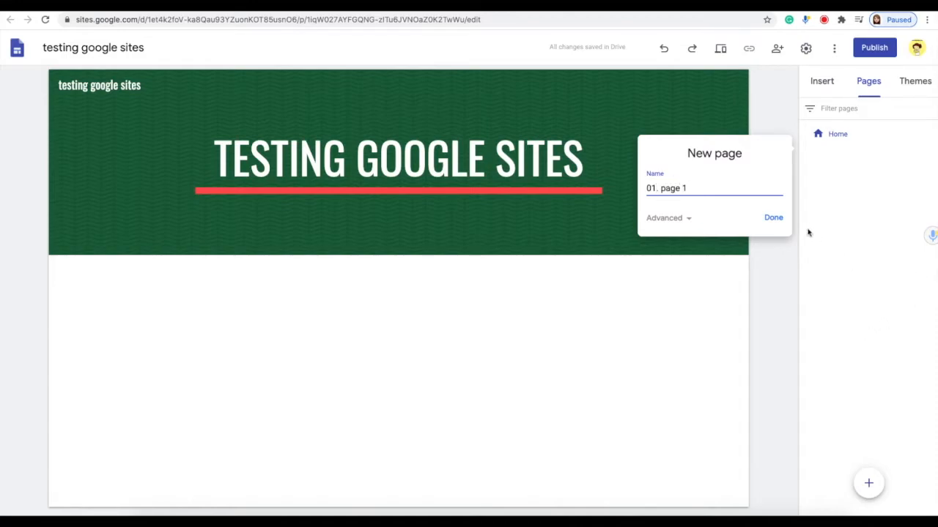
left_click(774, 218)
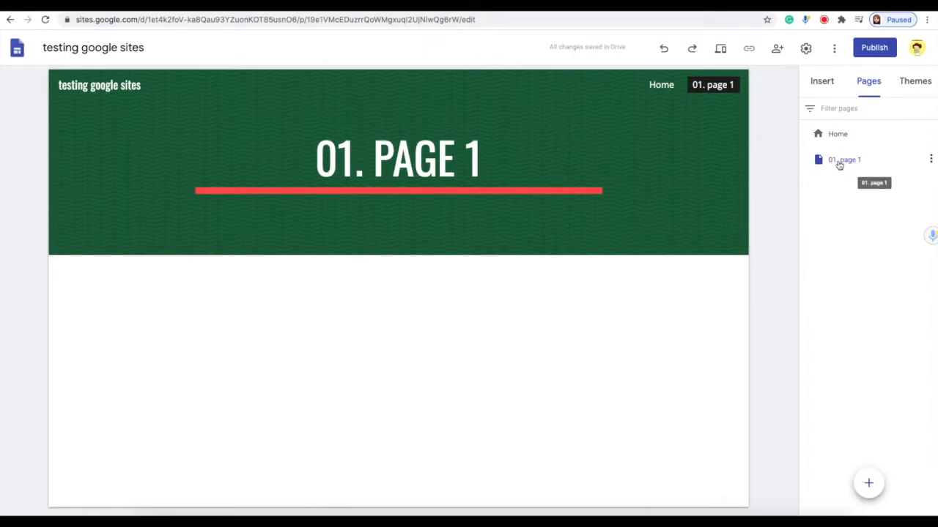
Step: Set the custom path of the "01. page 1" page to 1 in its advanced properties
left_click(931, 159)
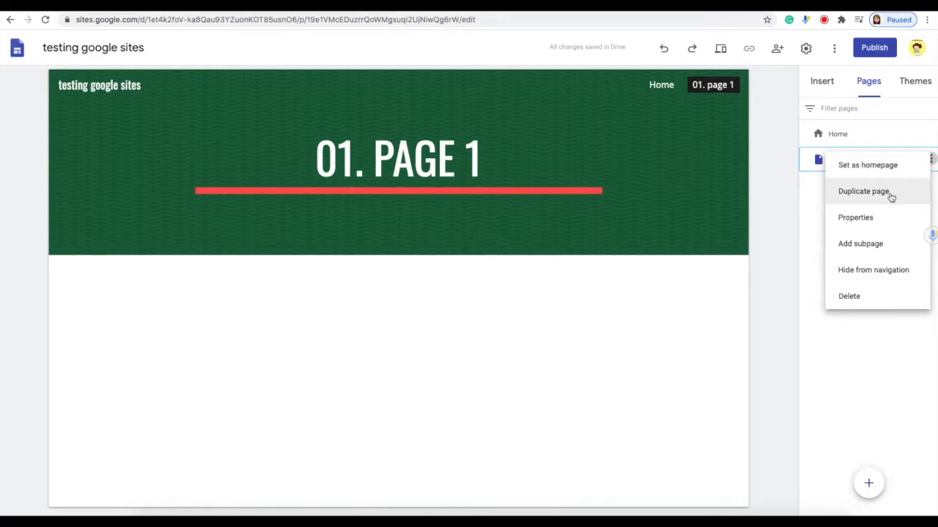
left_click(857, 218)
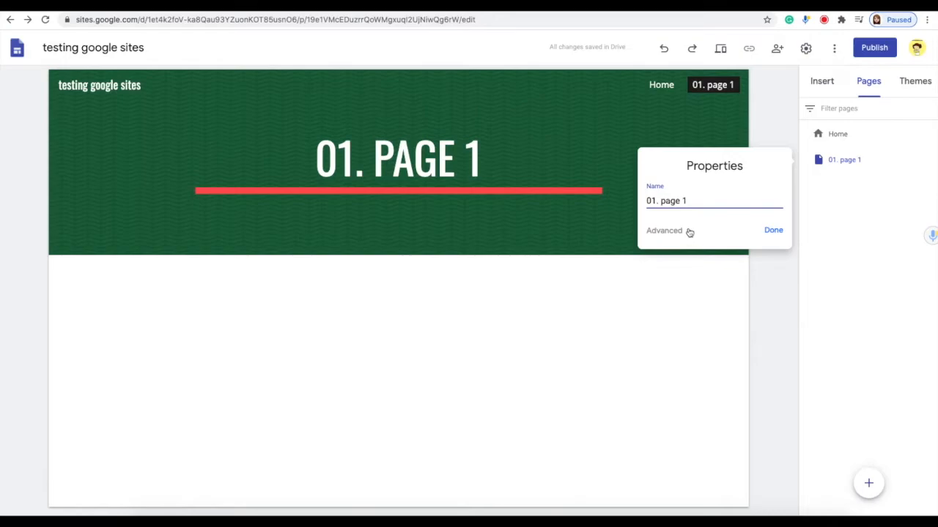
left_click(687, 230)
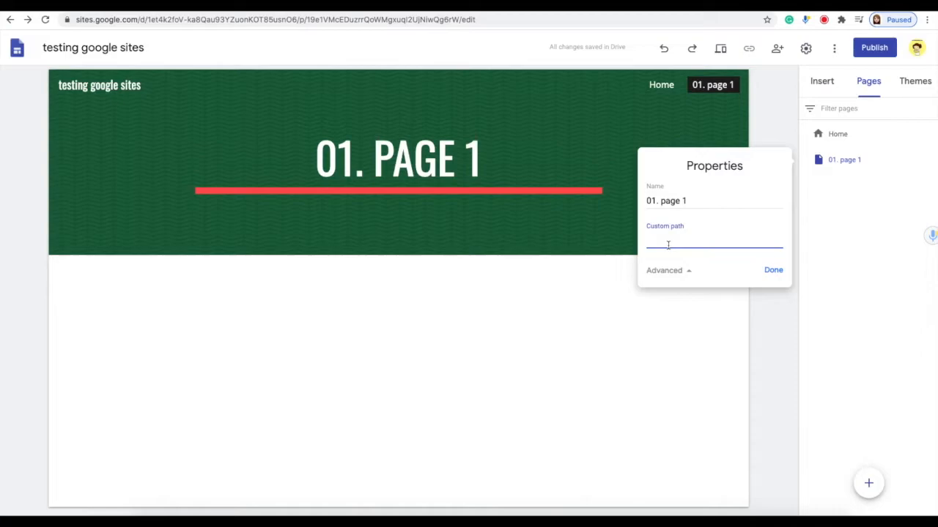
type("1")
left_click(773, 270)
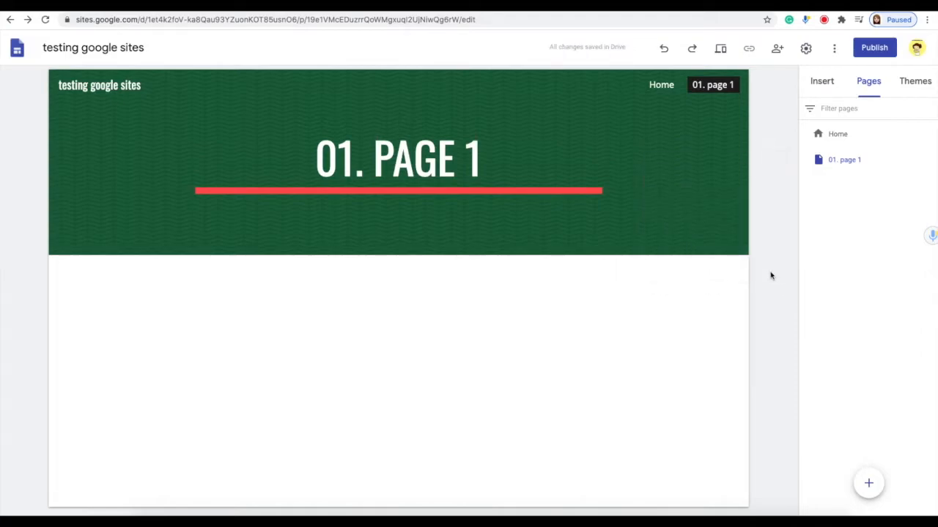
mouse_move(320, 96)
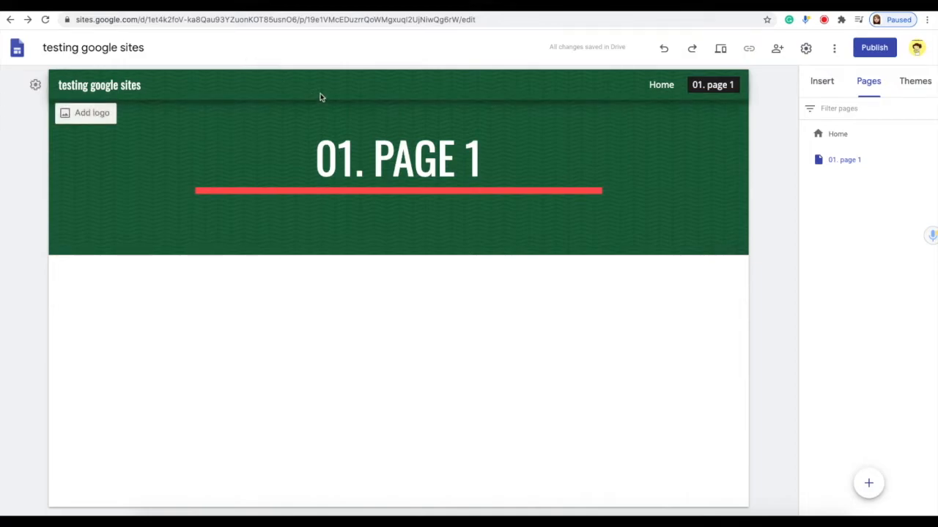
mouse_move(358, 136)
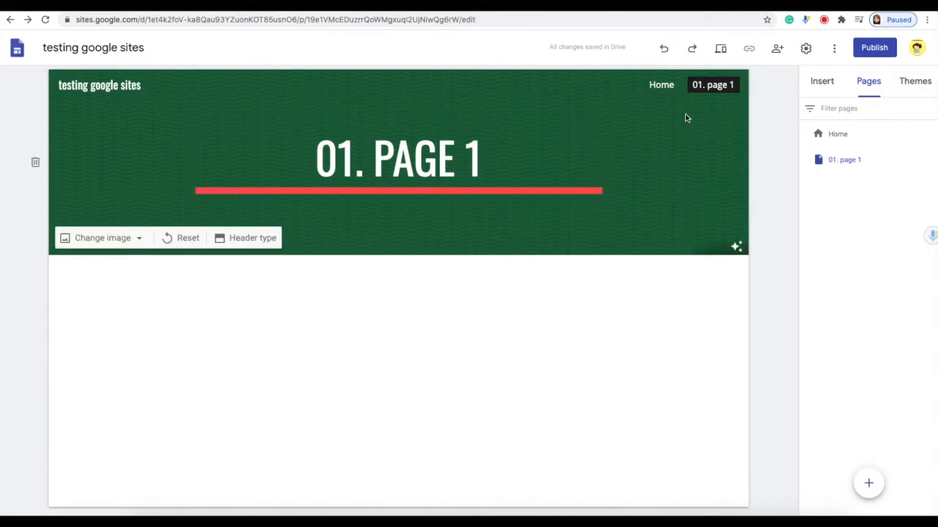
Step: Add another new page named "02. page 2" to the site
mouse_move(821, 161)
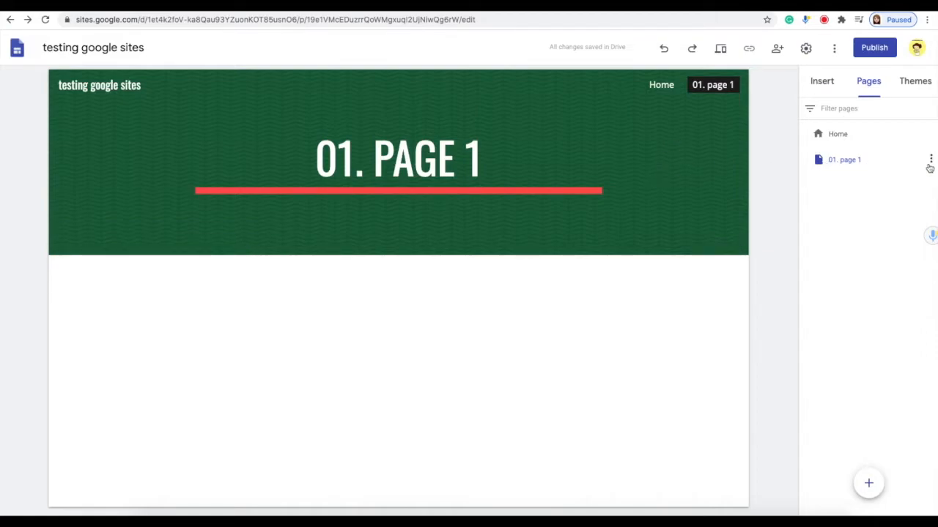
left_click(874, 485)
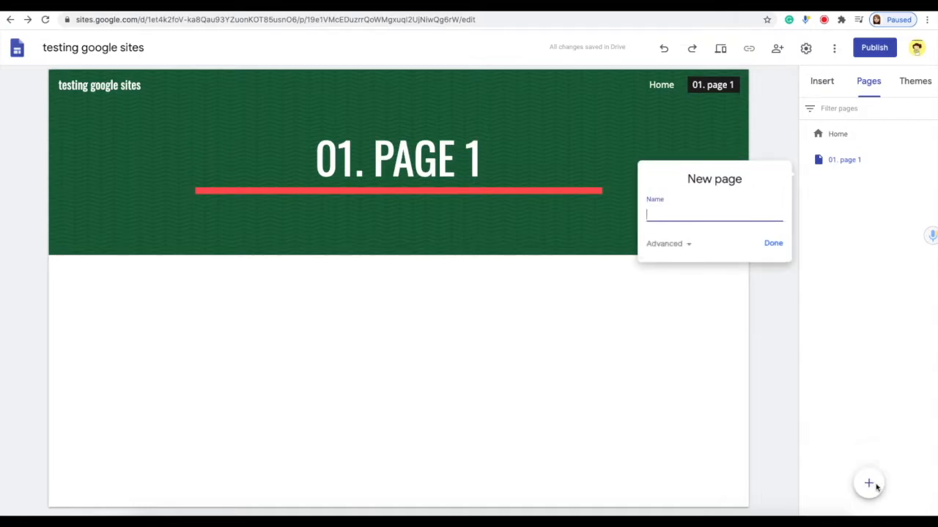
type("02. page 2")
key("Return")
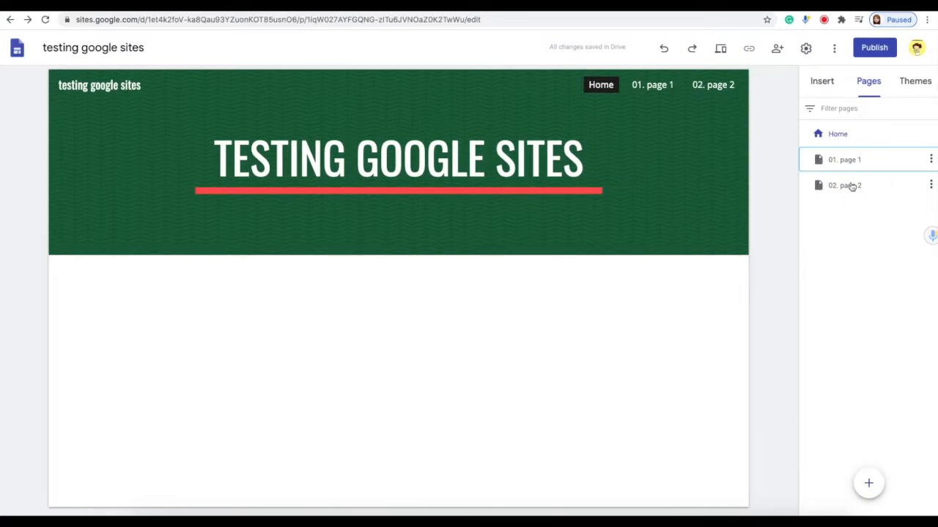
Step: Add a subpage named "01. b. page 1b" under the "01. page 1" page
left_click(930, 159)
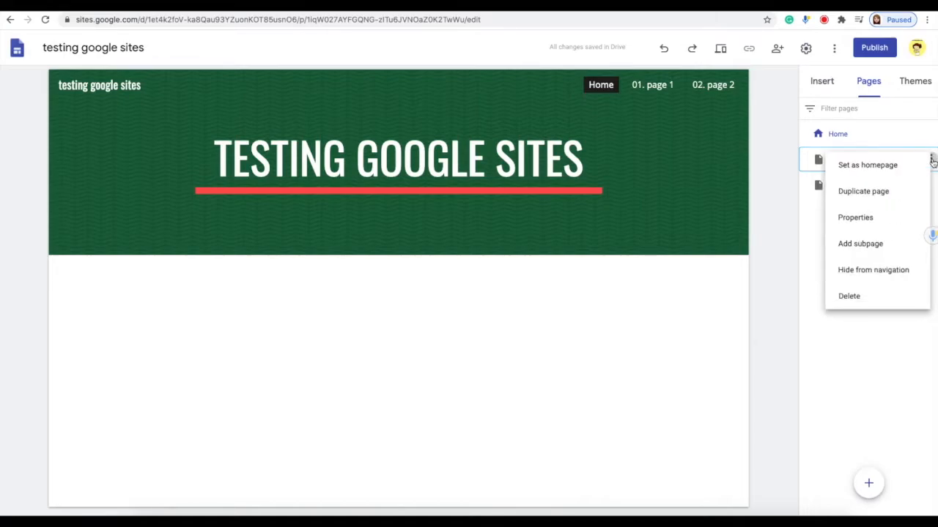
left_click(889, 250)
type("0")
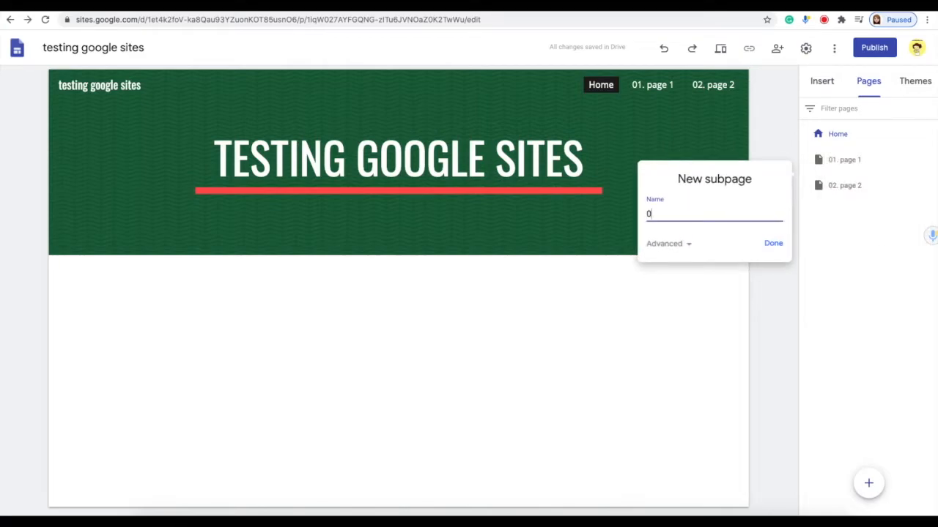
type("1. b. page 1b")
left_click(773, 242)
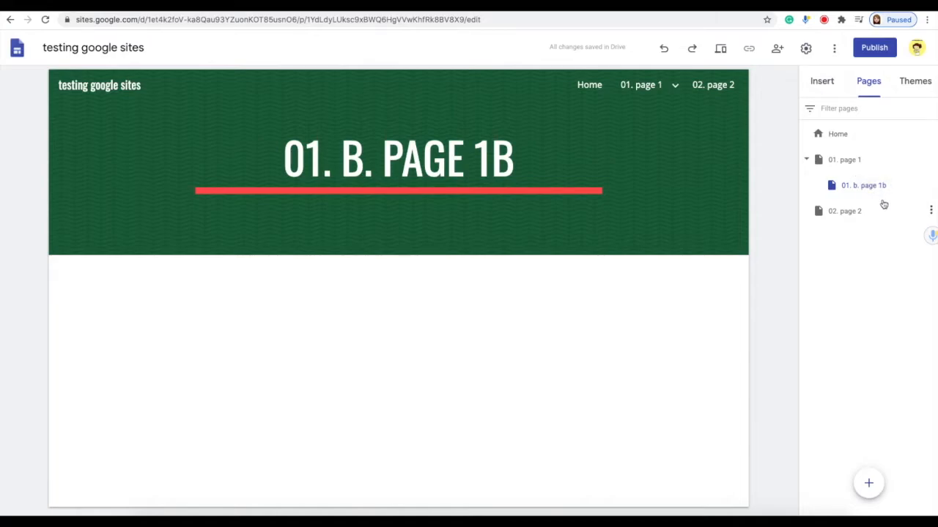
Step: Hide the "02. page 2" page from the navigation and check the page entries in the site's header
left_click(931, 211)
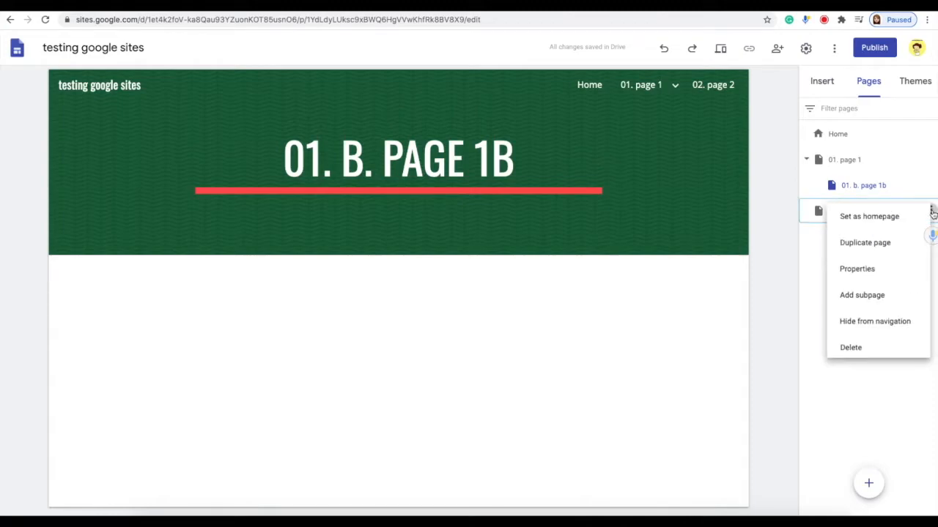
left_click(910, 328)
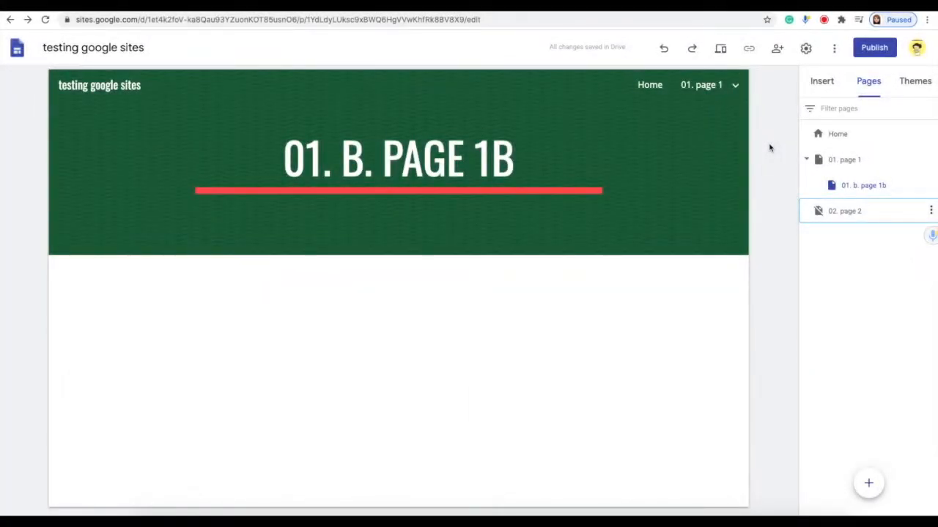
mouse_move(688, 85)
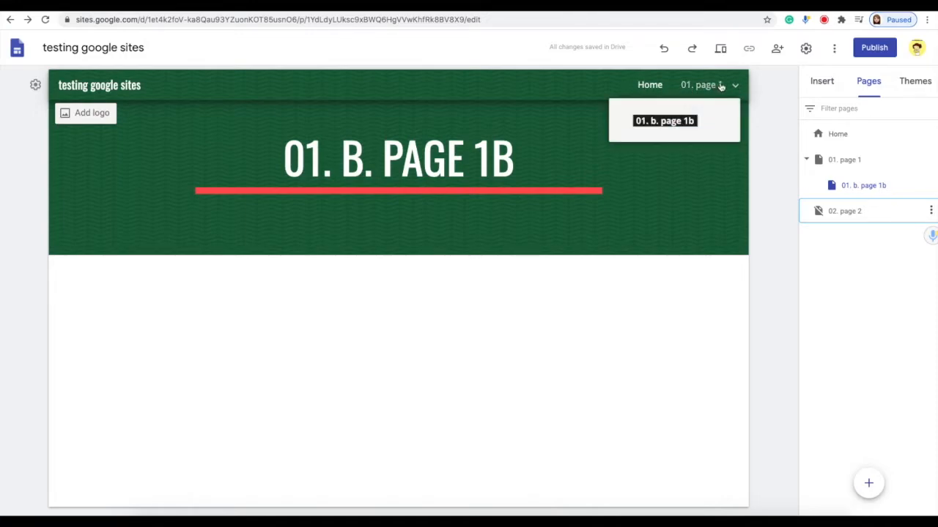
mouse_move(739, 86)
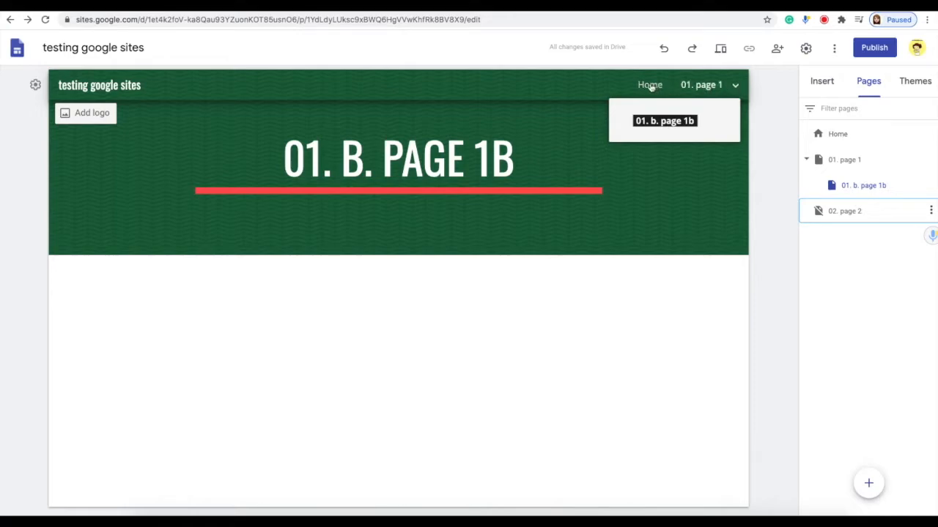
Step: Set the site's navigation mode to Side and check the page list in the side menu
left_click(806, 50)
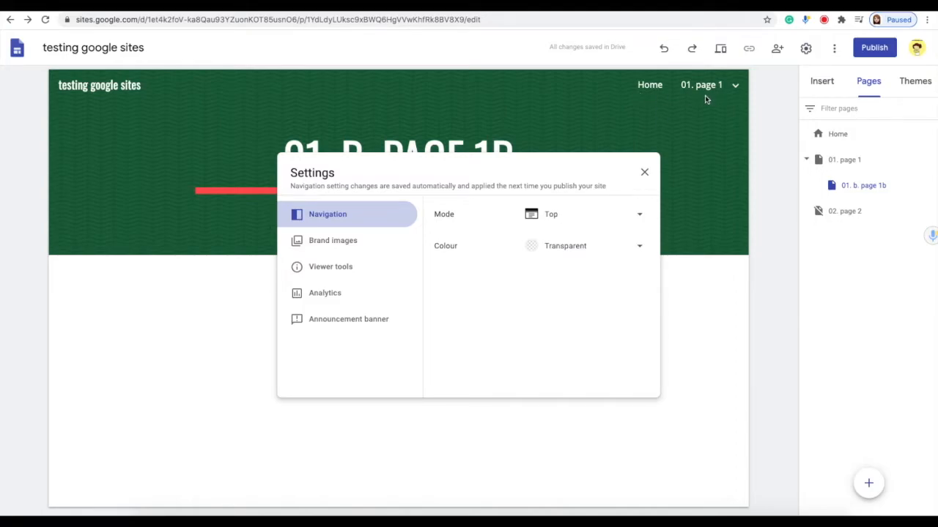
left_click(638, 215)
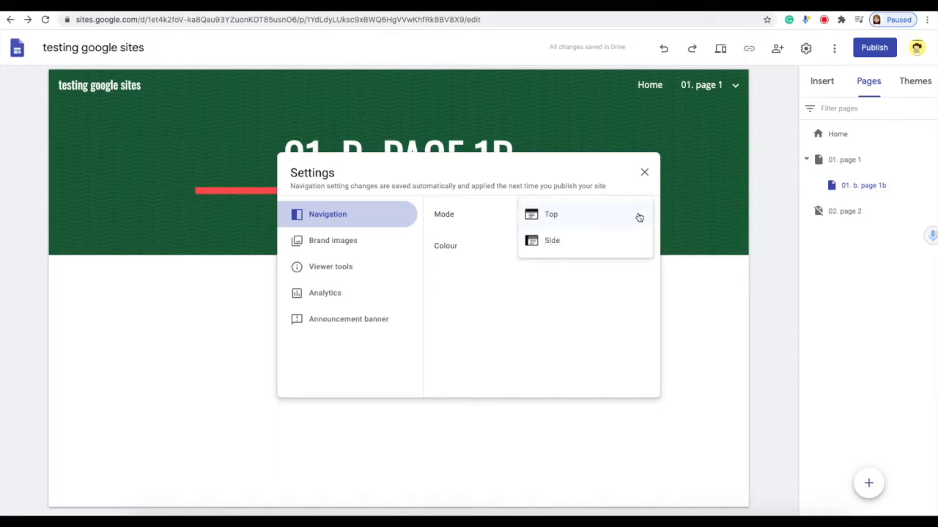
left_click(554, 242)
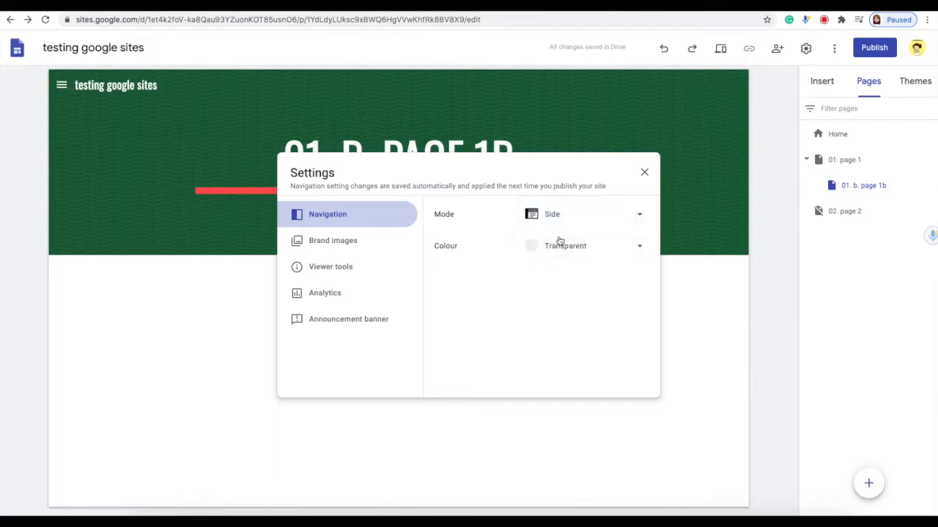
left_click(644, 173)
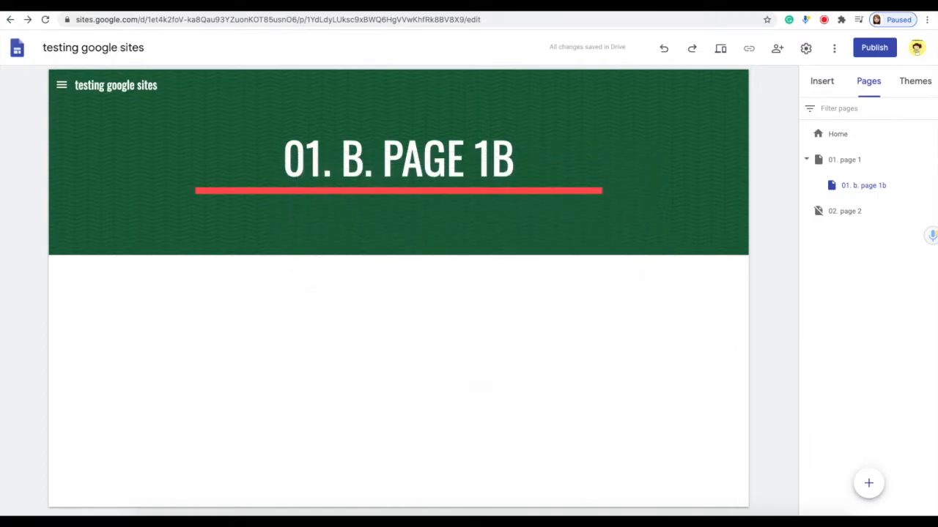
left_click(62, 87)
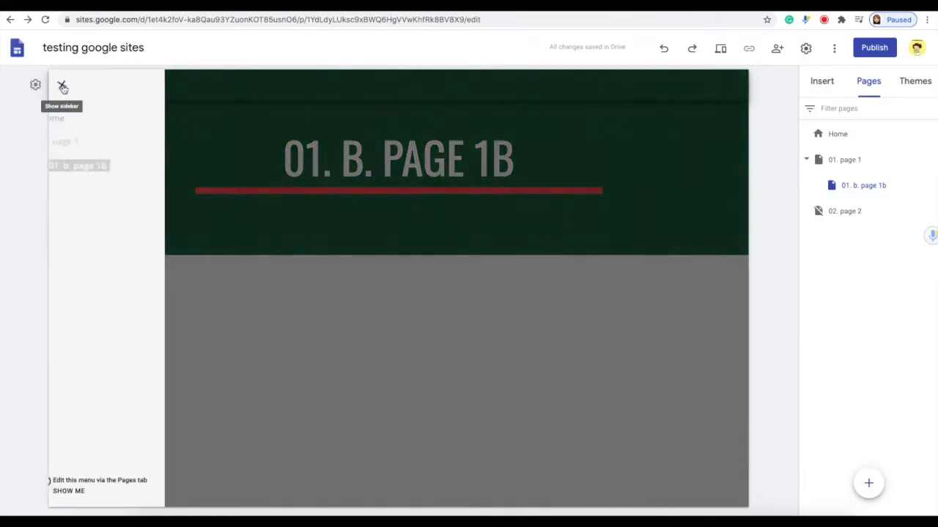
left_click(278, 238)
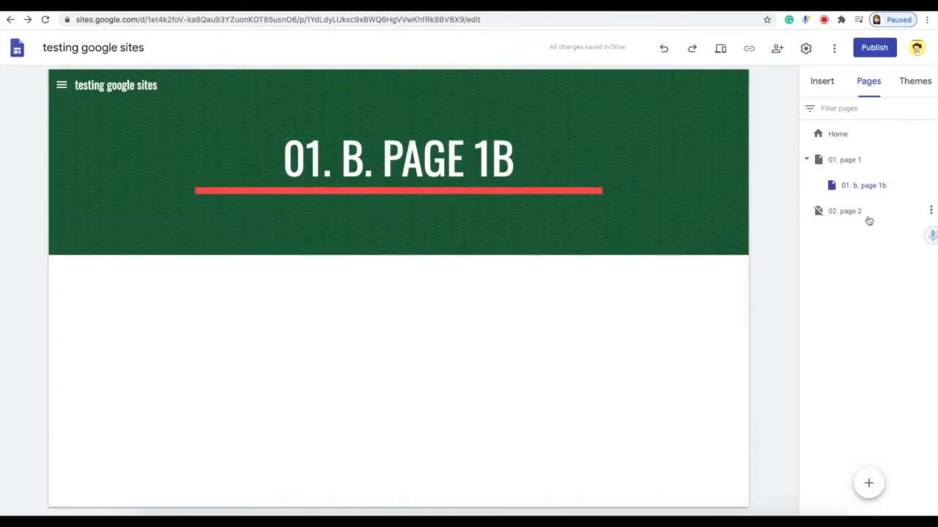
left_click(61, 85)
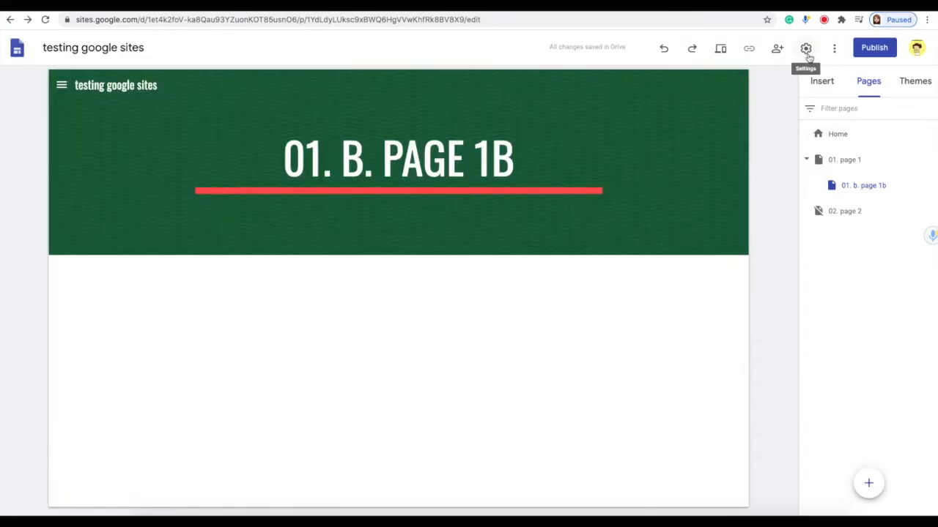
Step: Turn on the announcement banner in the site settings with the message "Welcome to my page"
left_click(806, 48)
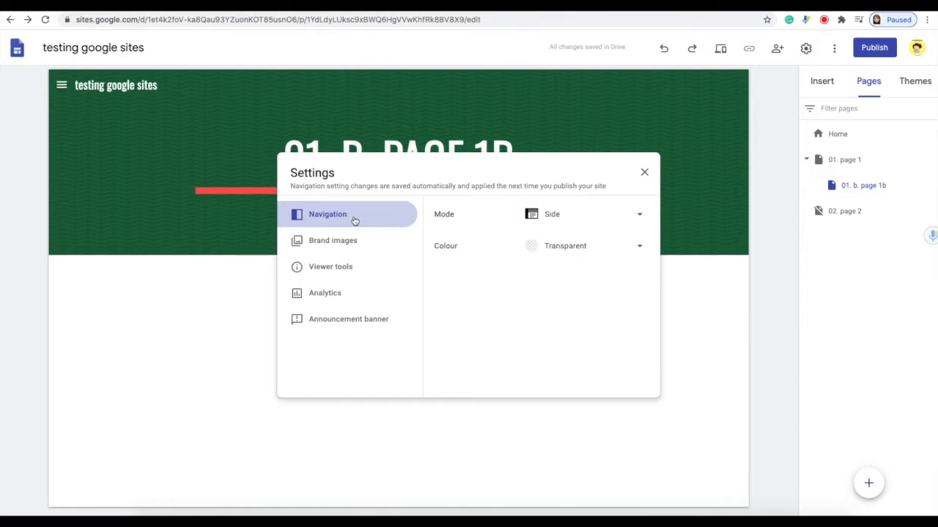
left_click(351, 268)
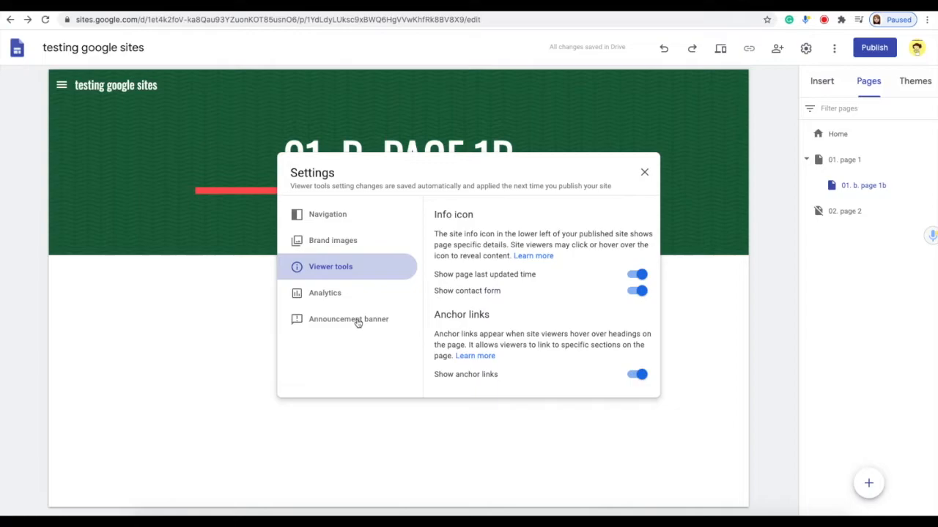
left_click(358, 324)
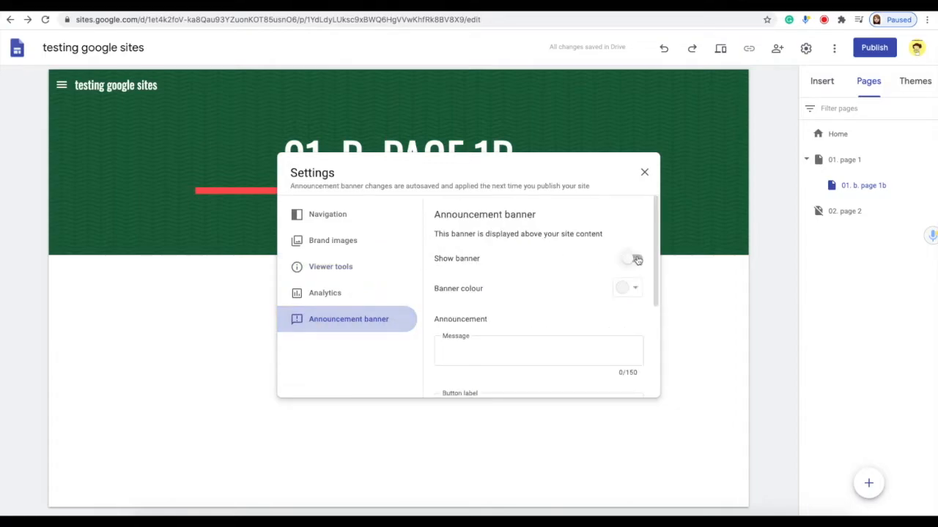
left_click(637, 260)
left_click(454, 349)
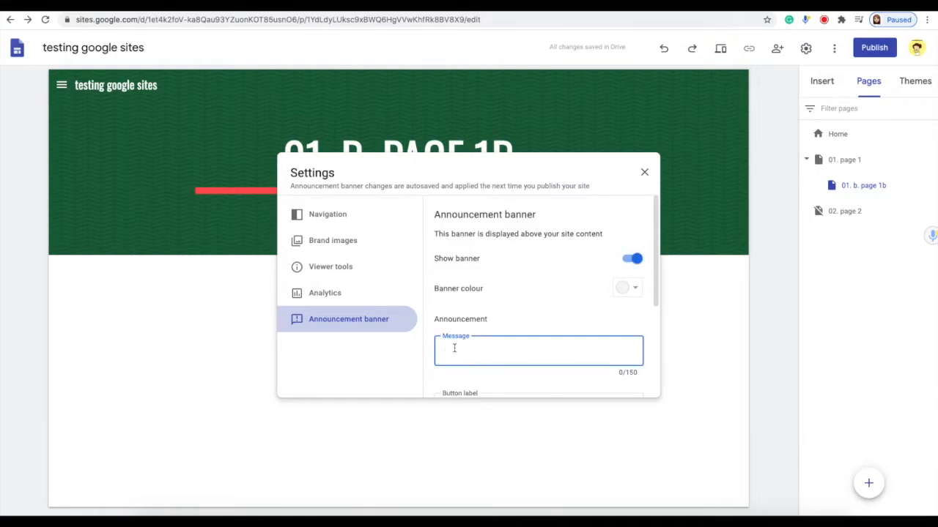
type("Welcome to my page")
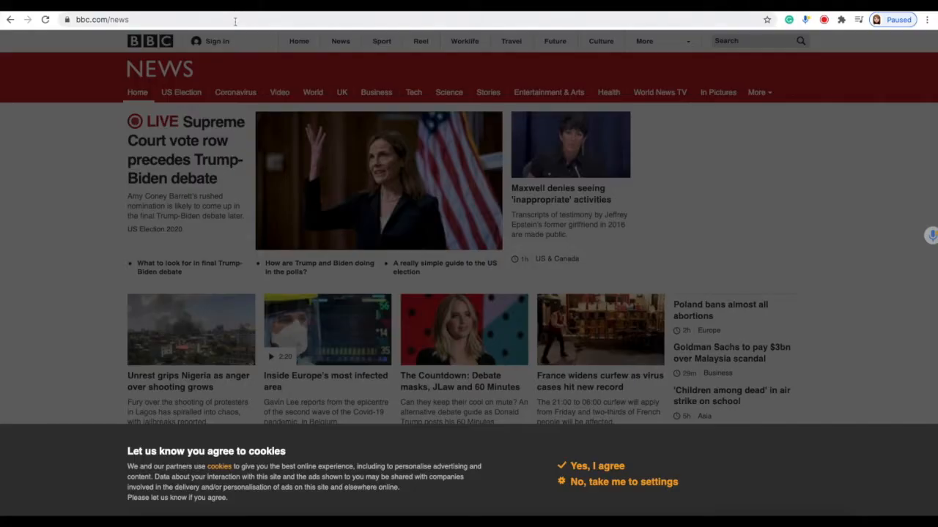
left_click(235, 21)
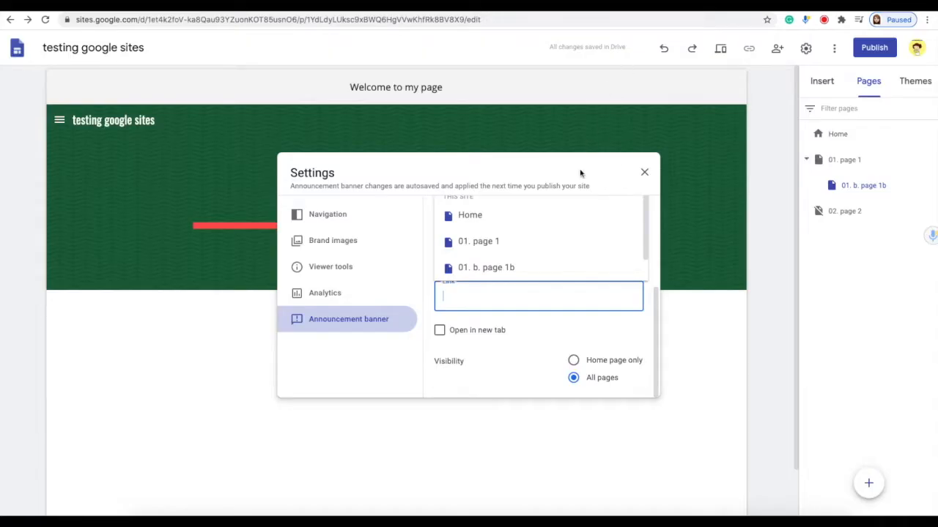
type("https://www.bbc.com/news")
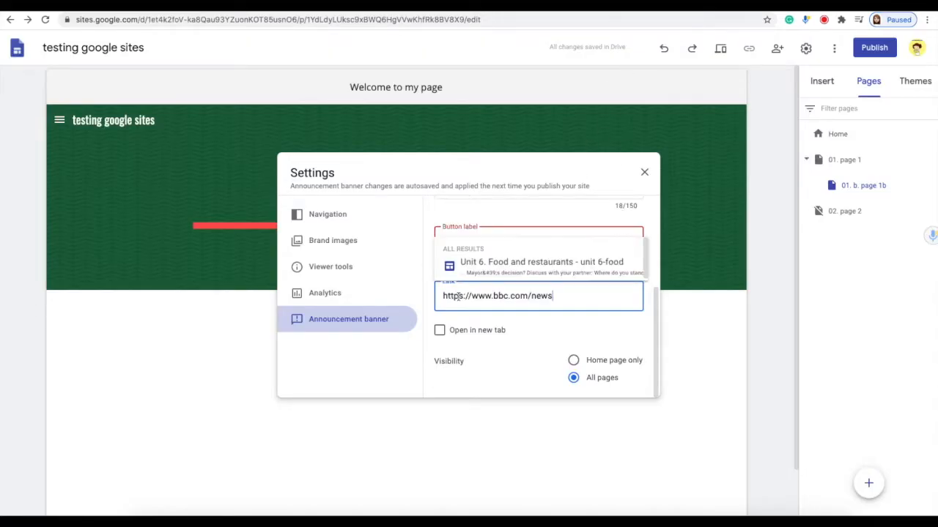
left_click(527, 334)
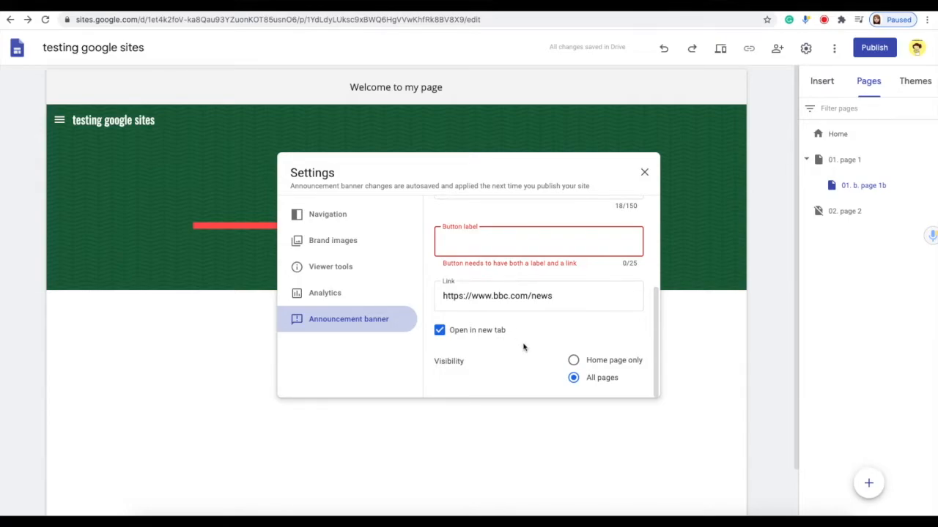
scroll(505, 326, "up", 2)
left_click(488, 308)
type("https://www.bbc.com/news")
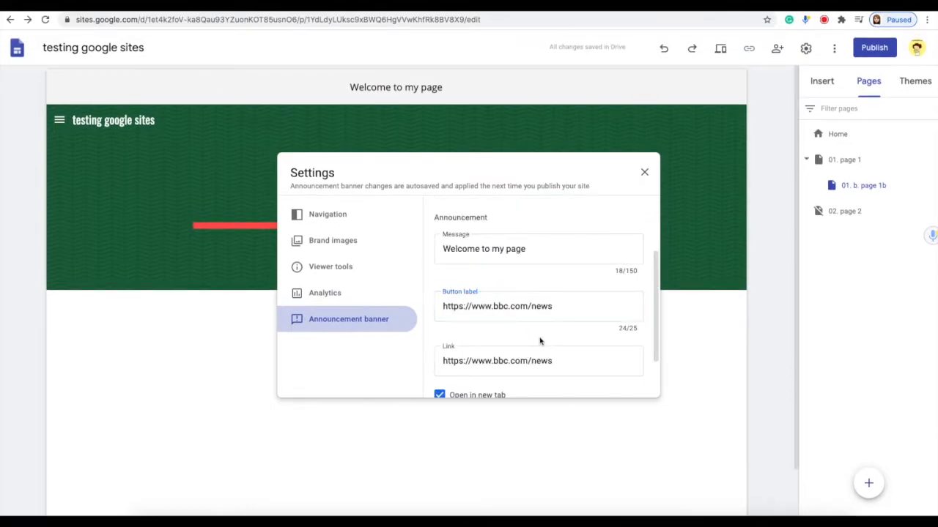
scroll(540, 342, "down", 2)
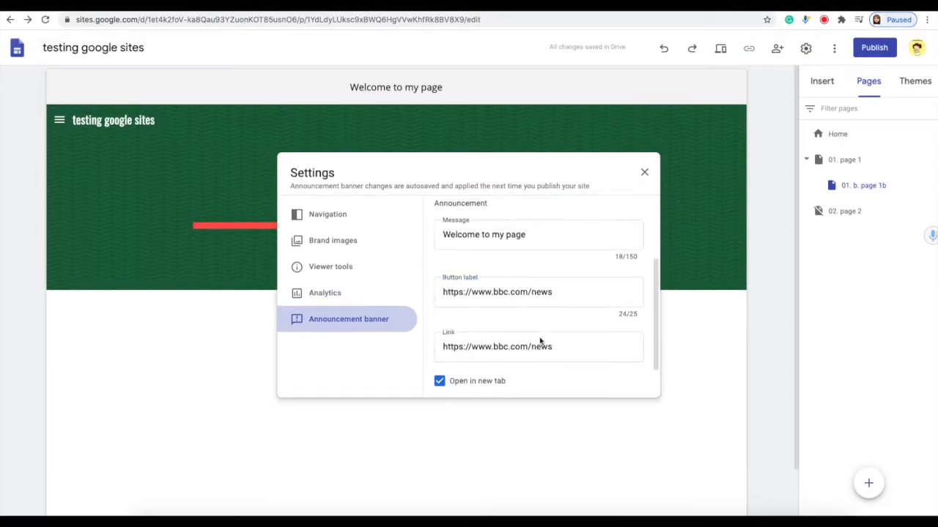
left_click(644, 173)
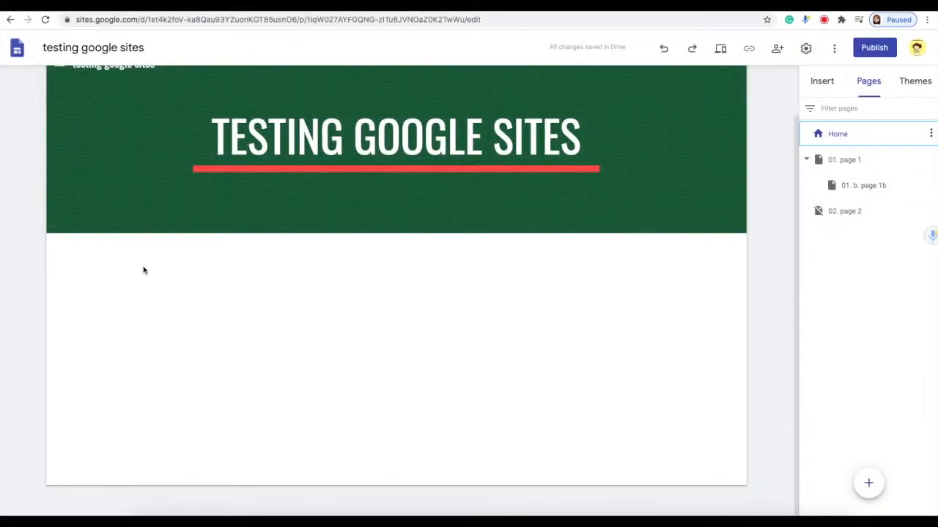
Step: Add a text box reading "Welcome to my page.." below the Home page header and narrow it to about a third of its width
double_click(102, 261)
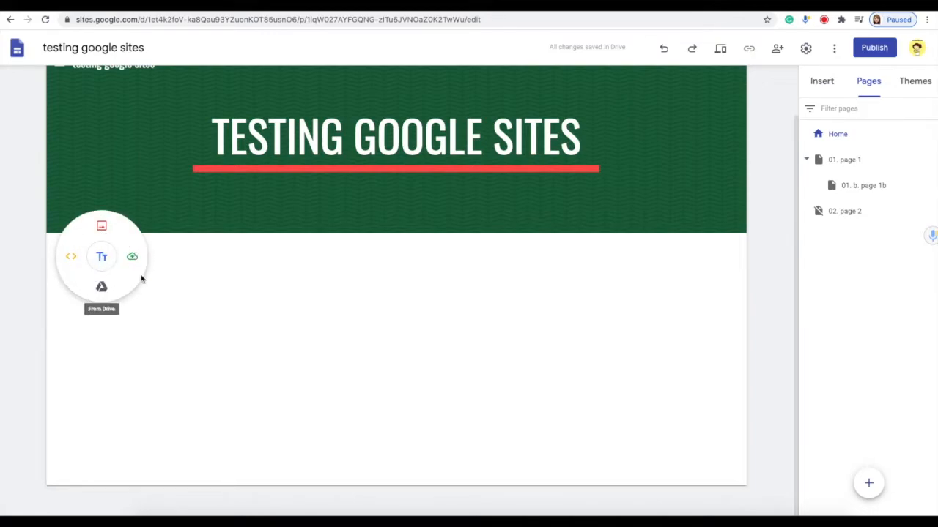
left_click(104, 259)
type("W")
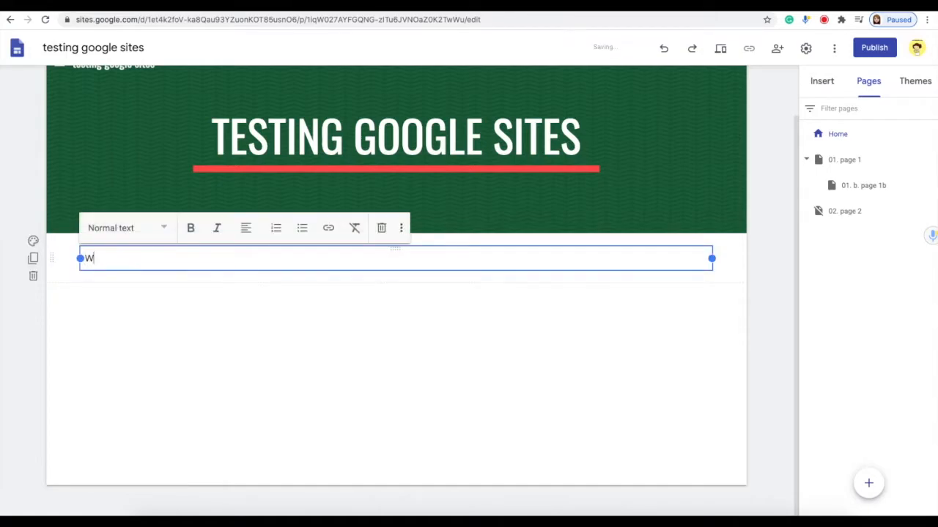
type("elcome to my page..")
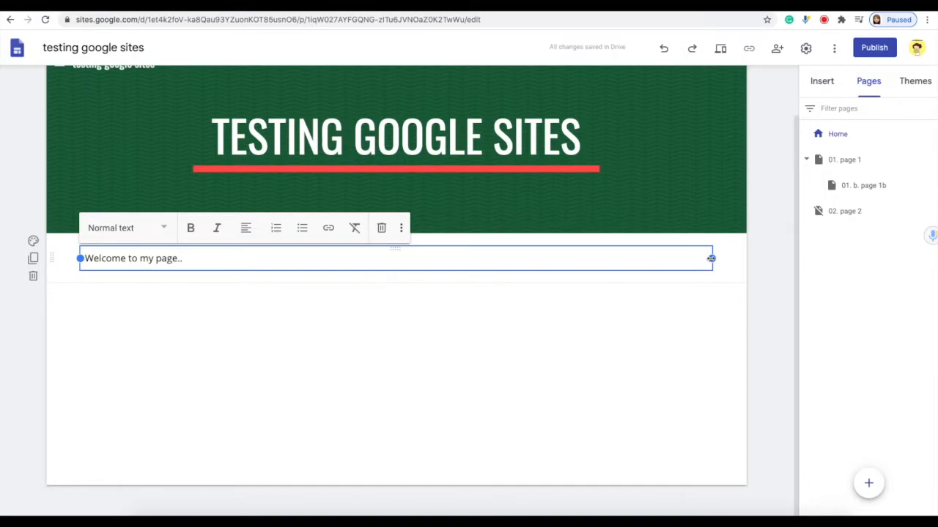
left_click_drag(711, 258, 274, 280)
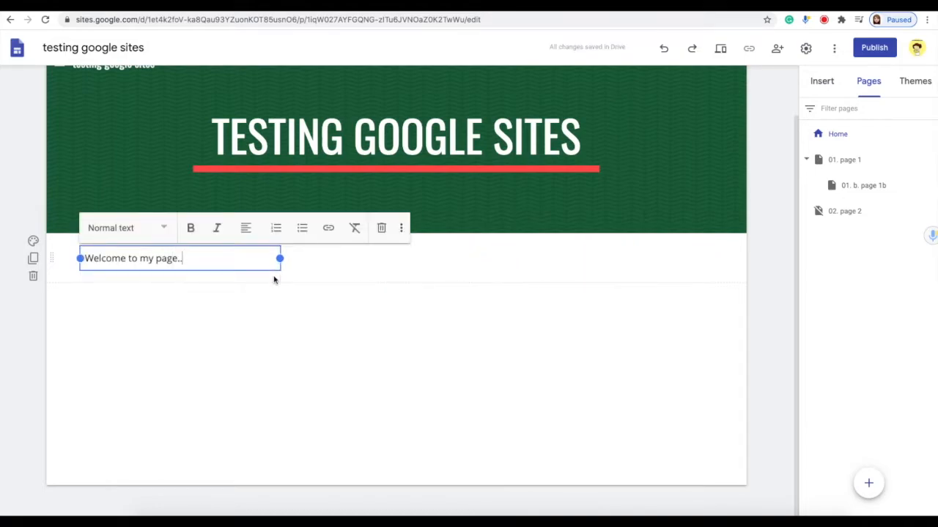
Step: Upload the yellow flower image from the Desktop folder and place it in the right part of the welcome text's section
double_click(521, 259)
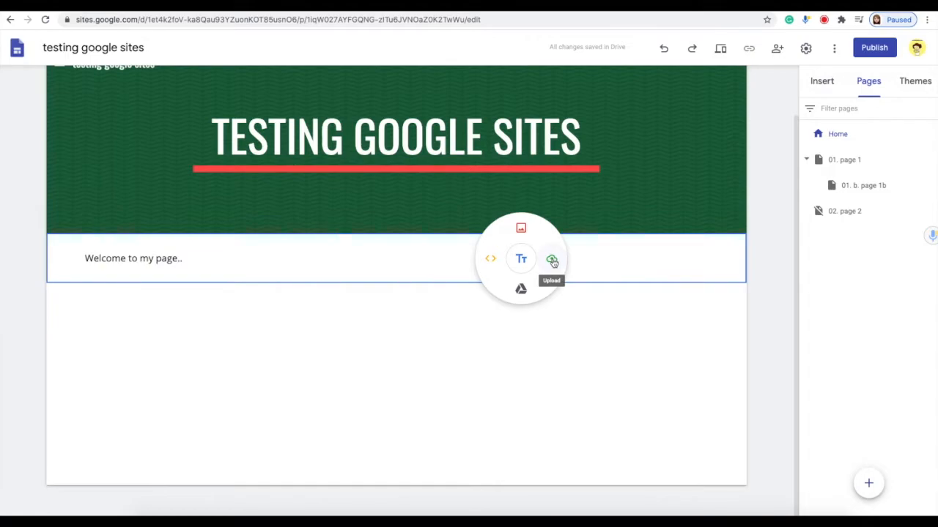
left_click(552, 261)
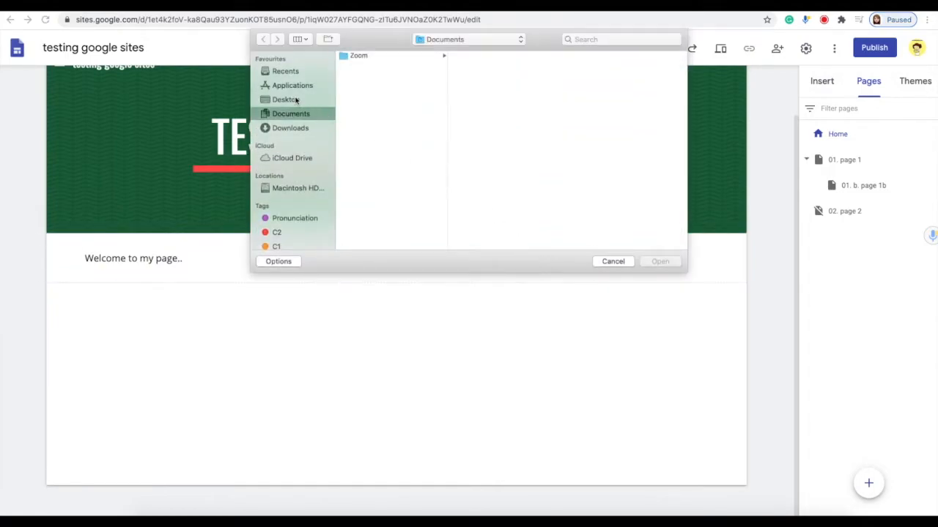
left_click(286, 99)
left_click(381, 56)
left_click(662, 262)
left_click_drag(487, 327, 580, 329)
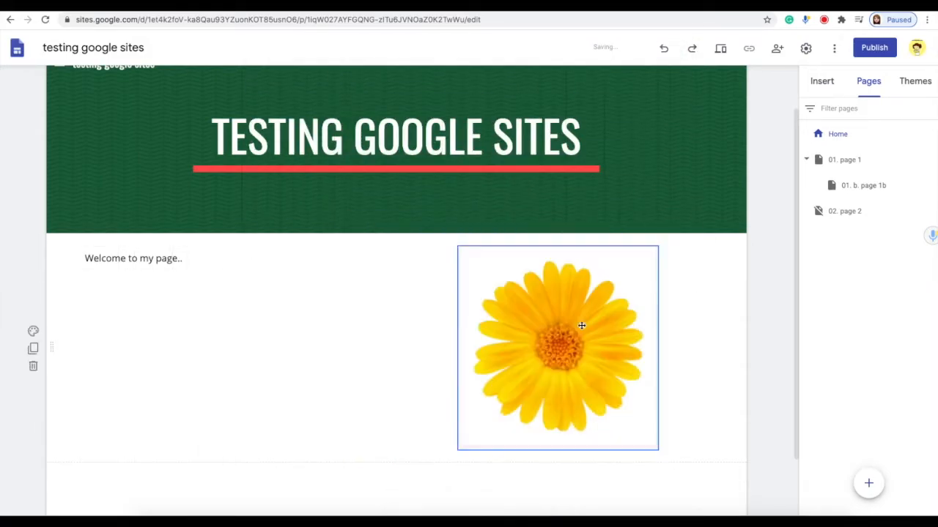
Step: Shrink the flower image in the welcome section from its lower-left corner and uncrop it to show the whole flower
left_click(465, 446)
left_click_drag(460, 448, 541, 360)
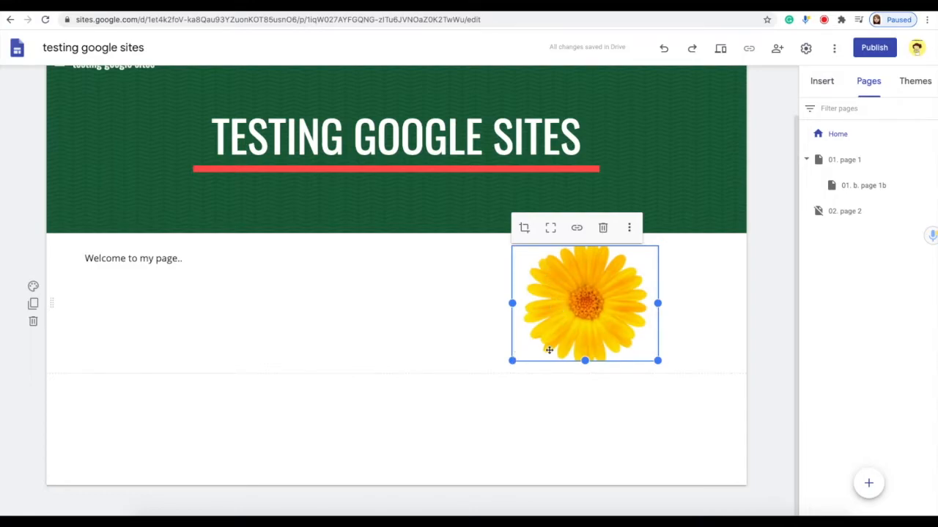
left_click_drag(511, 361, 534, 341)
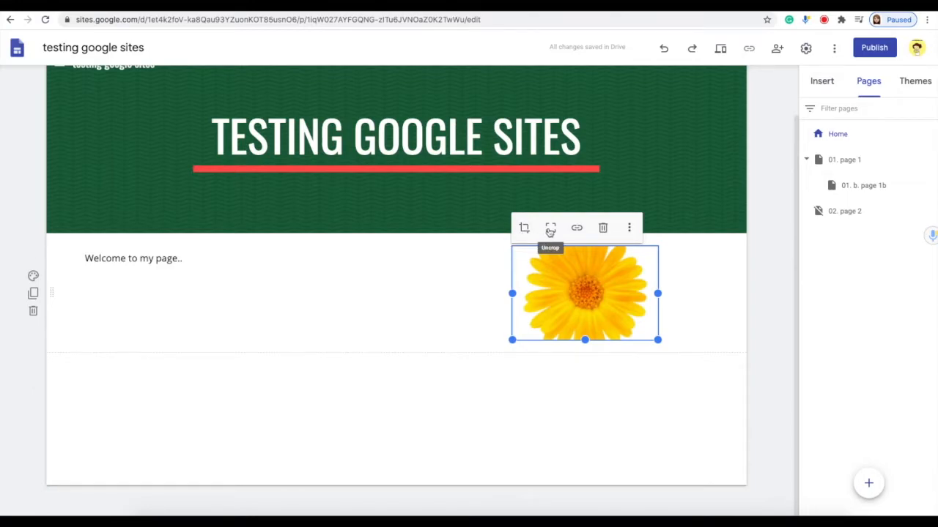
left_click(550, 231)
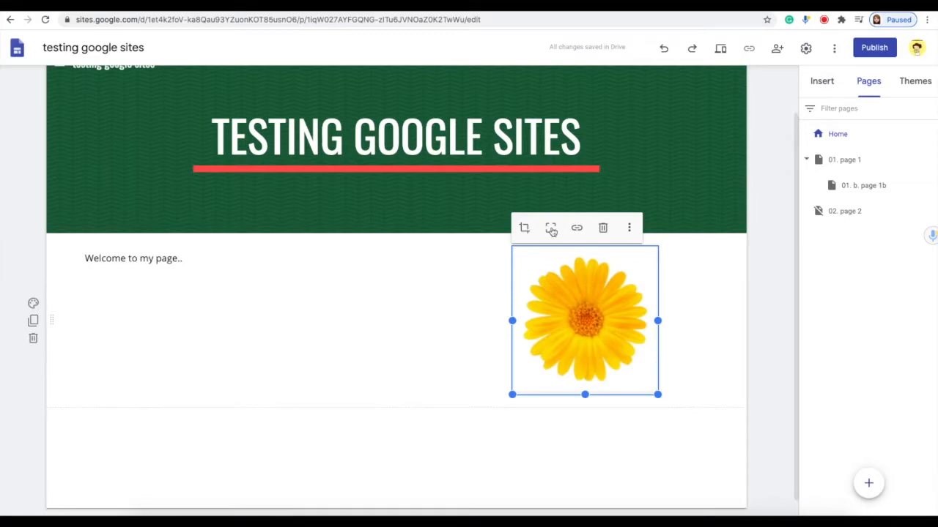
left_click(700, 282)
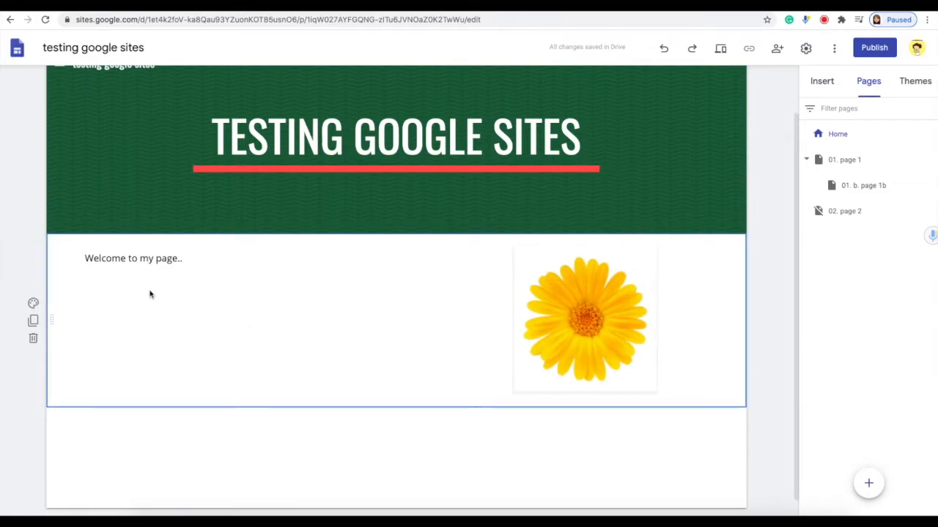
Step: Add a second text box reading "Keep adding text." directly below the "Welcome to my page.." text
double_click(110, 308)
left_click(110, 305)
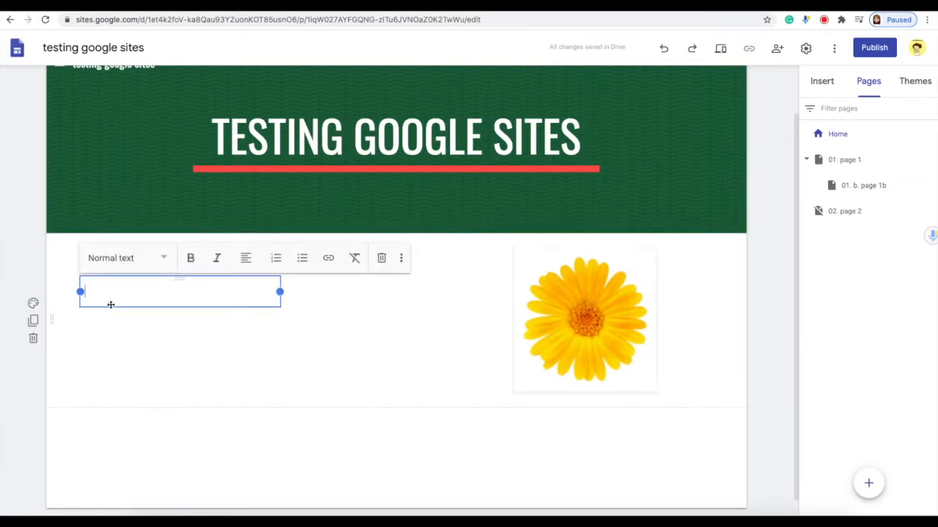
type("Keep adding text")
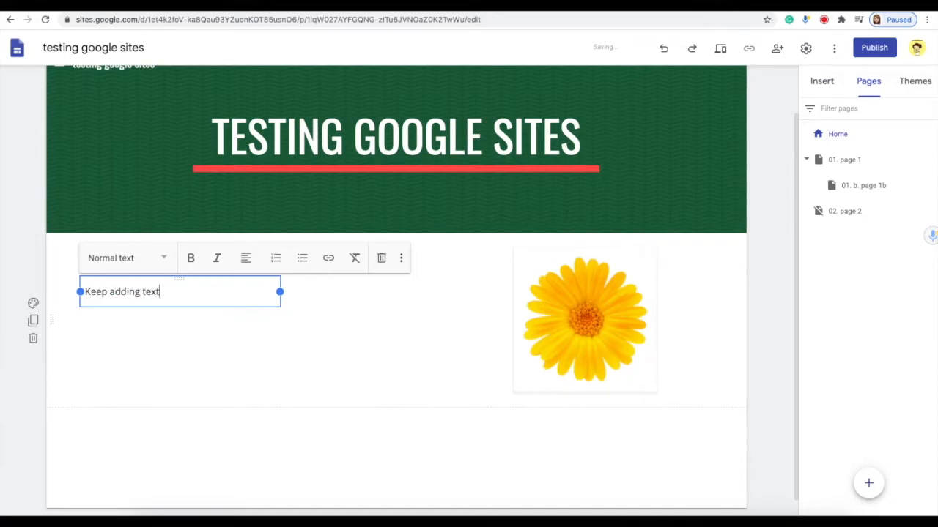
type(".")
left_click(110, 371)
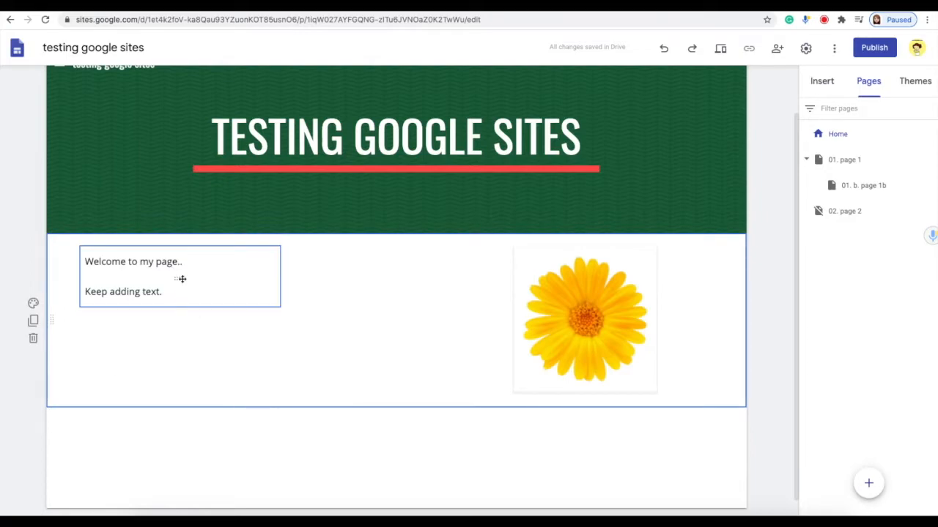
Step: Move the "Keep adding text." line above the welcome text and restore the original order
mouse_move(179, 279)
left_mouse_down()
mouse_move(215, 283)
mouse_move(181, 280)
left_mouse_up()
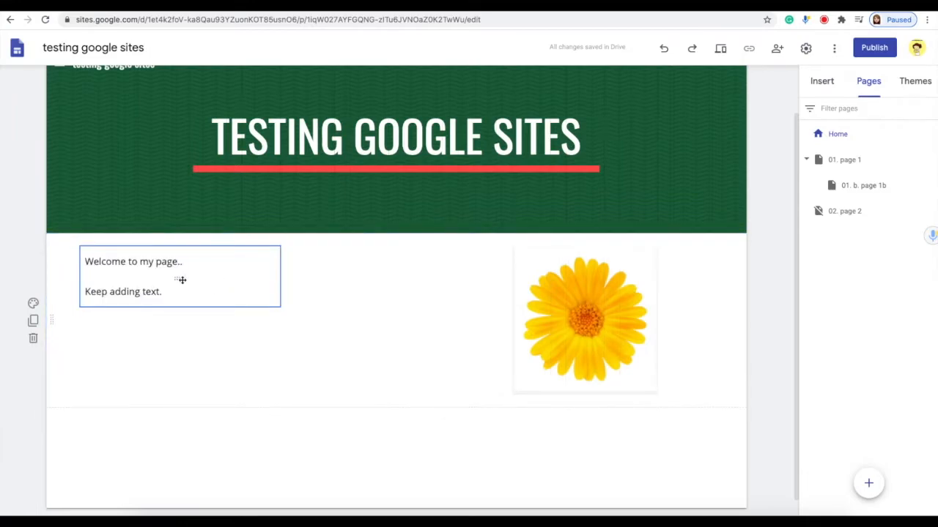
left_click(172, 335)
left_click(173, 291)
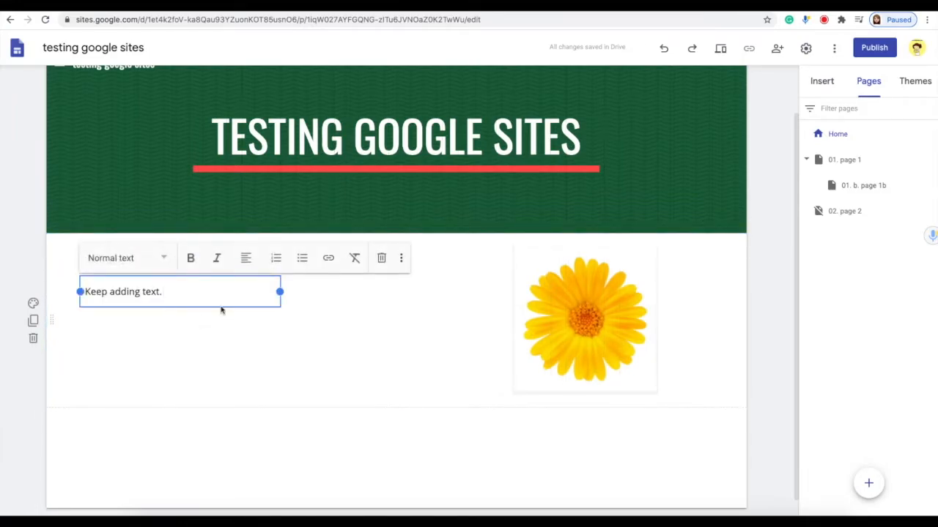
left_click_drag(180, 282, 197, 264)
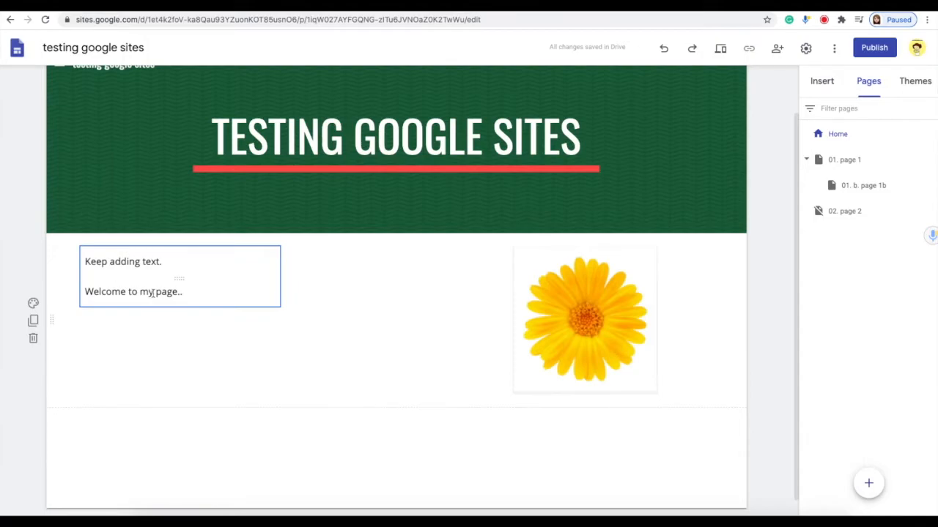
left_click(168, 334)
left_click(194, 290)
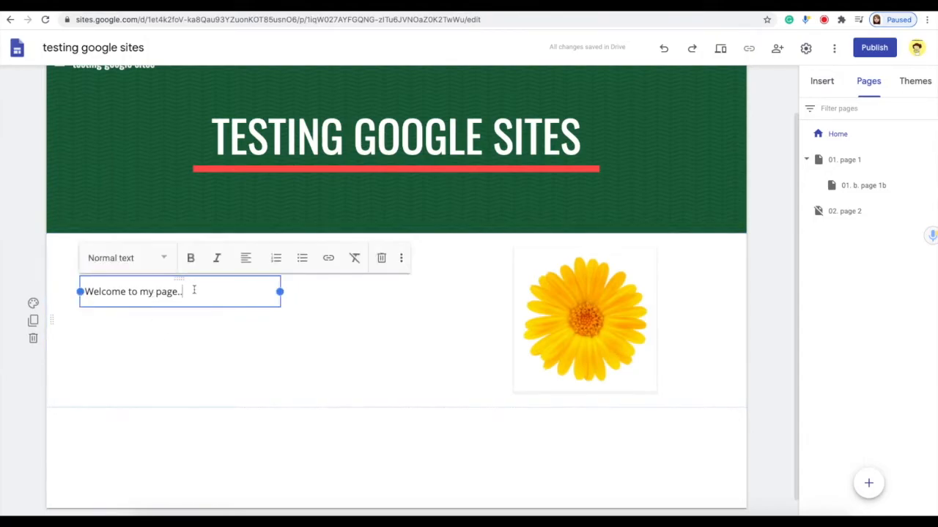
left_click_drag(177, 279, 175, 254)
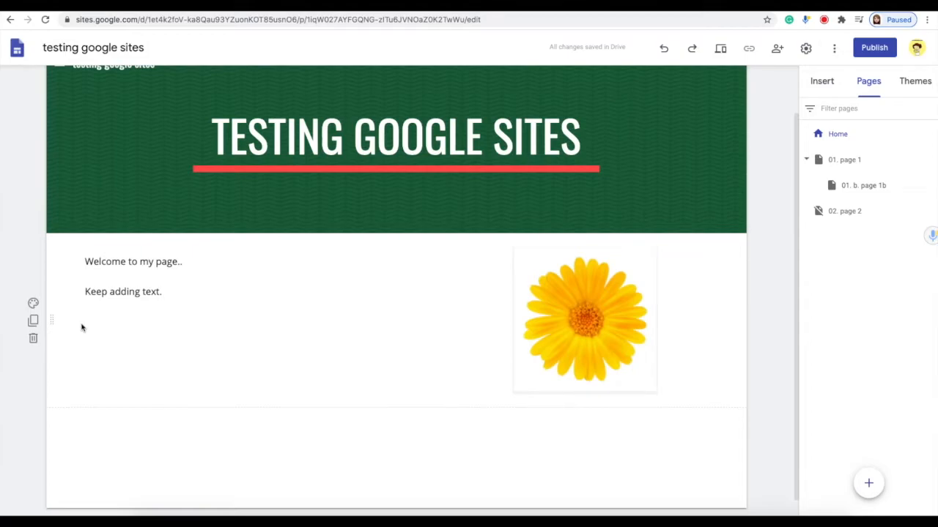
Step: Try the Emphasis 1 and Emphasis 2 backgrounds on the welcome section
double_click(114, 376)
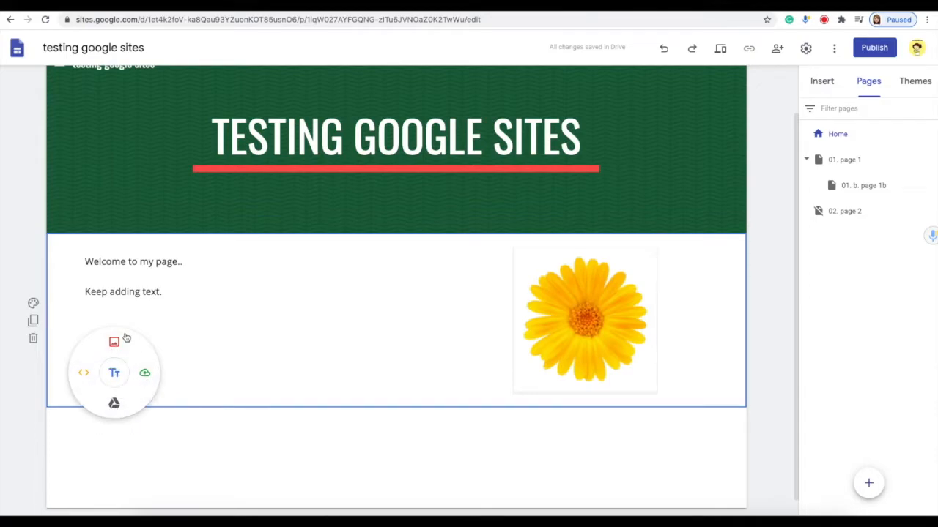
left_click(34, 304)
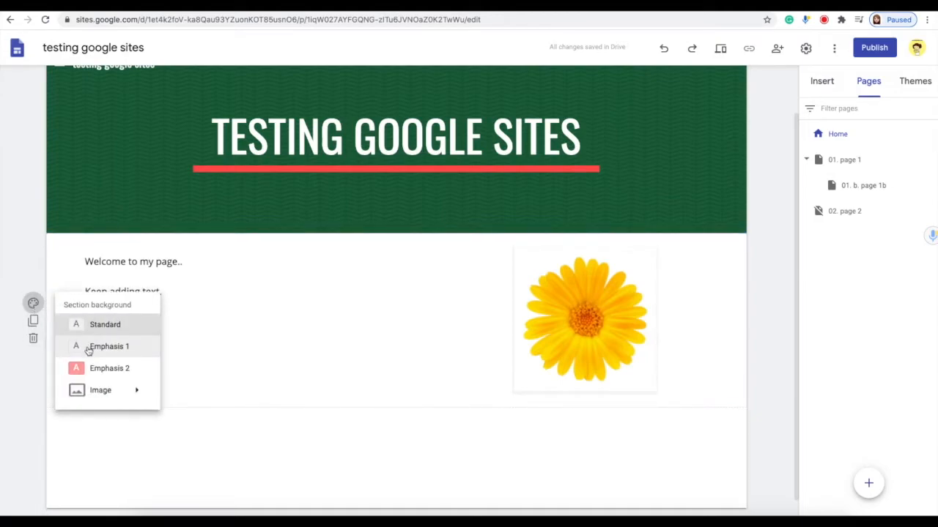
left_click(88, 349)
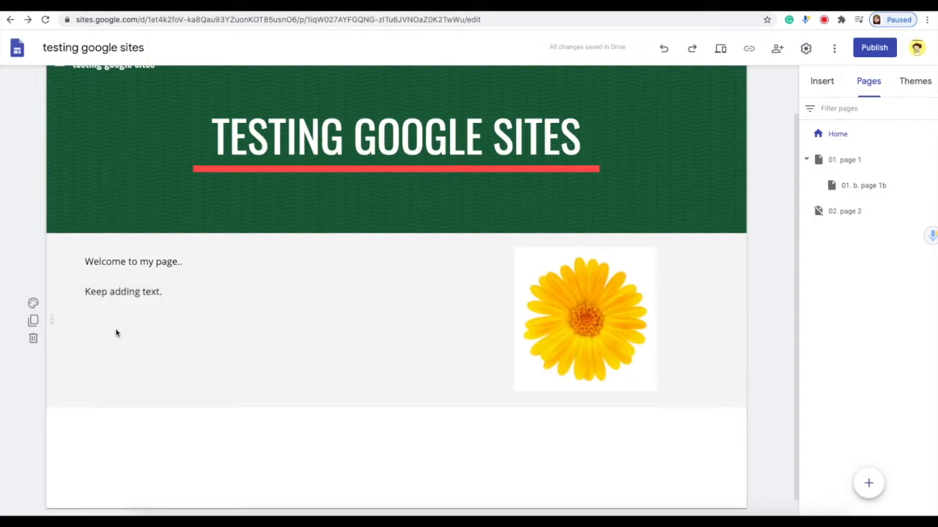
left_click(33, 303)
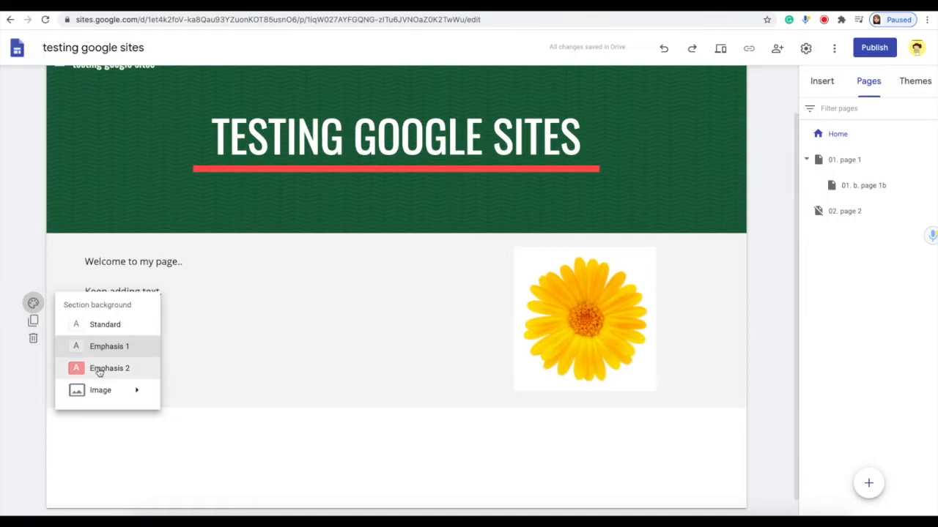
left_click(99, 370)
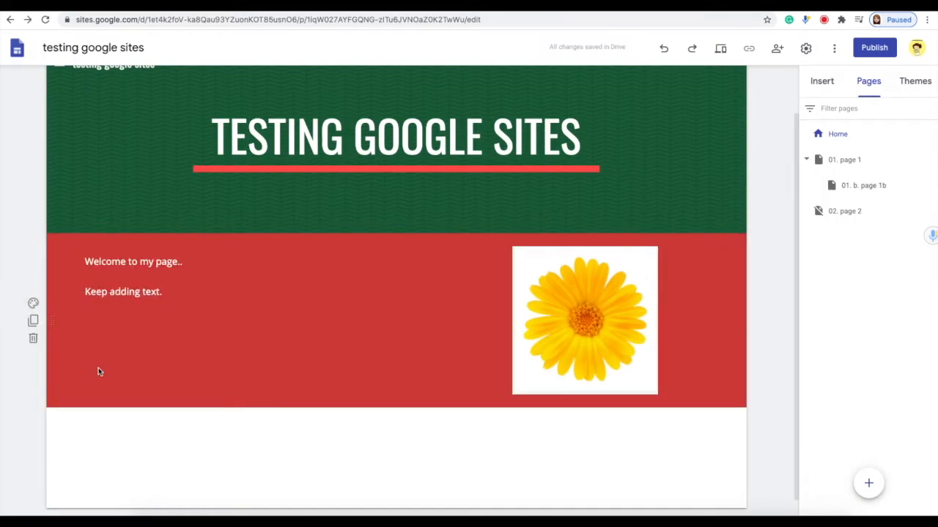
left_click(33, 303)
mouse_move(113, 395)
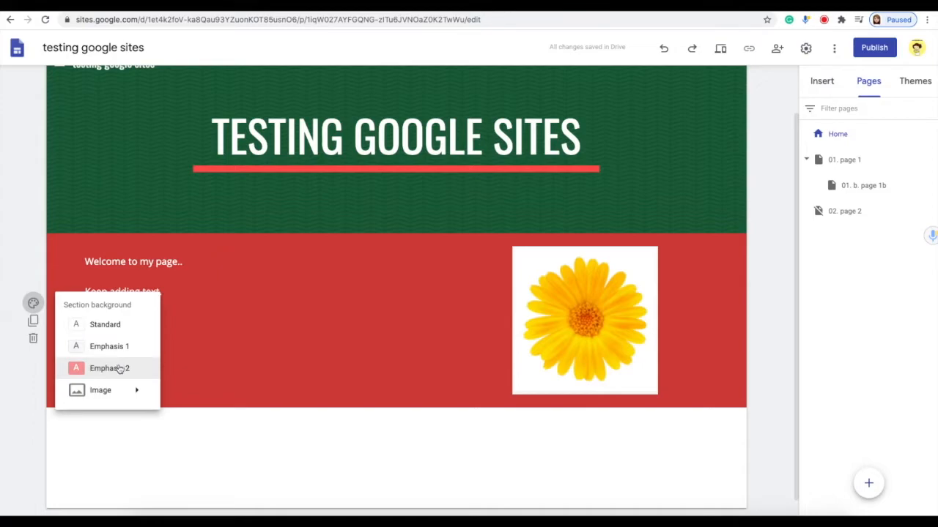
Step: Switch the site to the Vision theme and set the welcome section's background to Emphasis 1
left_click(916, 86)
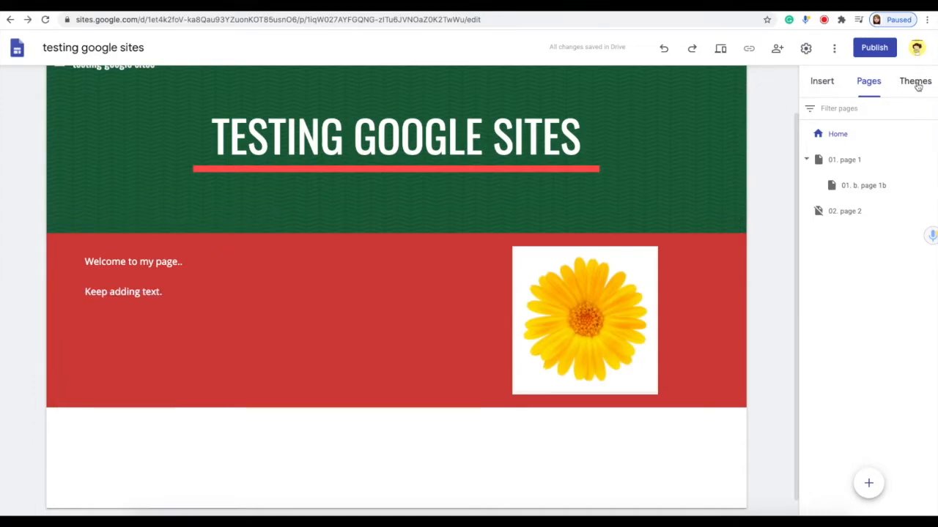
left_click(917, 86)
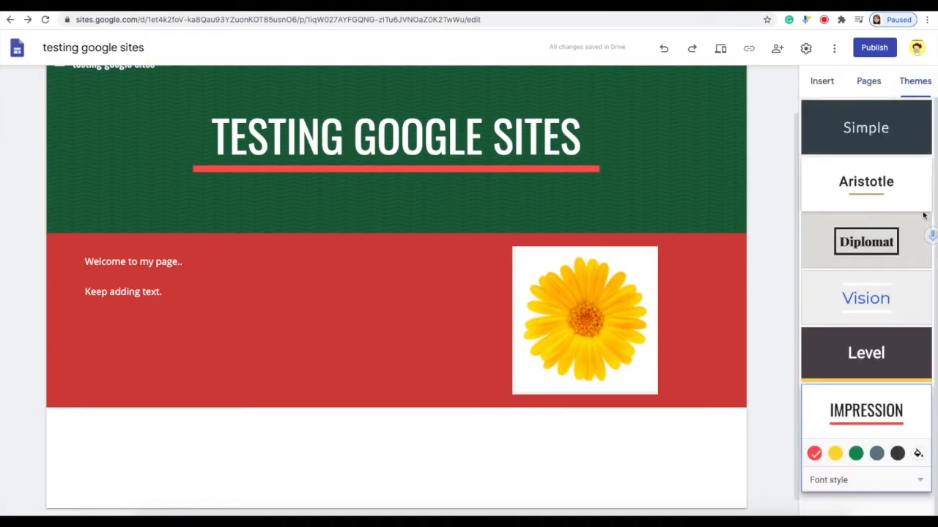
left_click(825, 312)
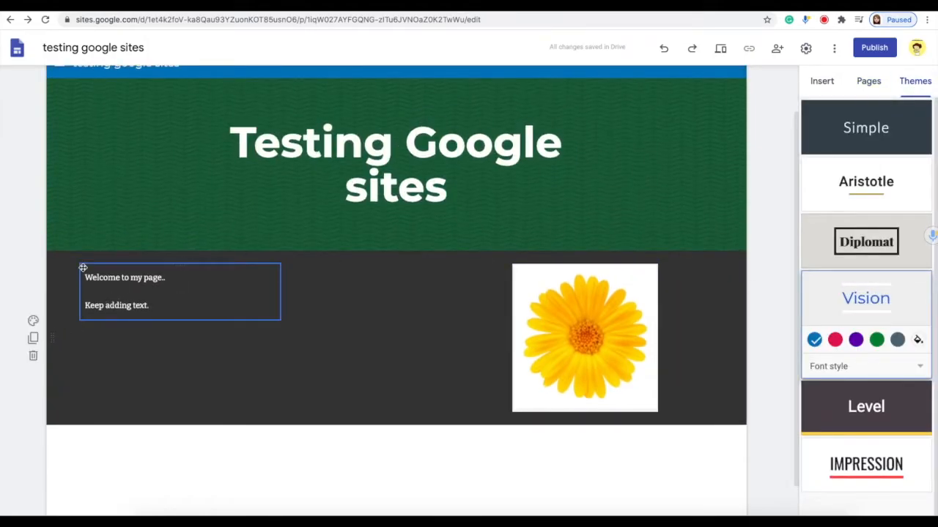
left_click(33, 320)
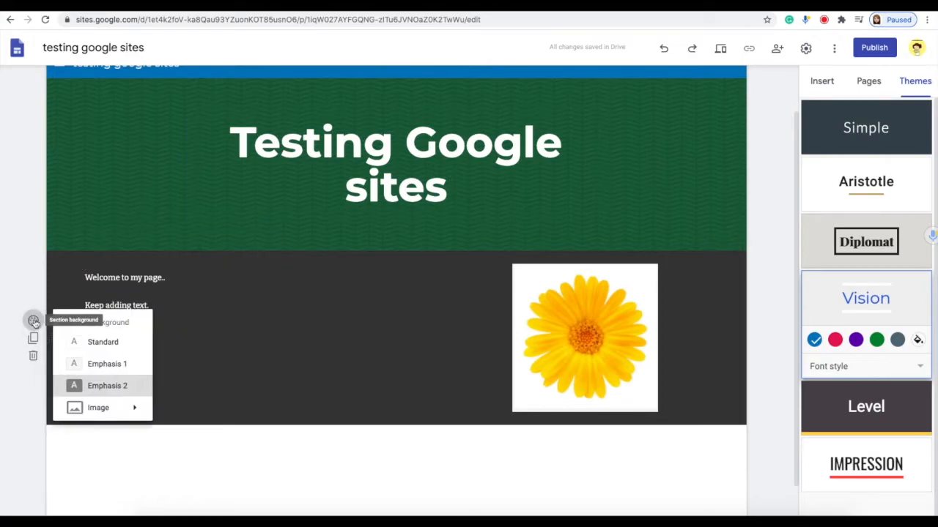
left_click(108, 365)
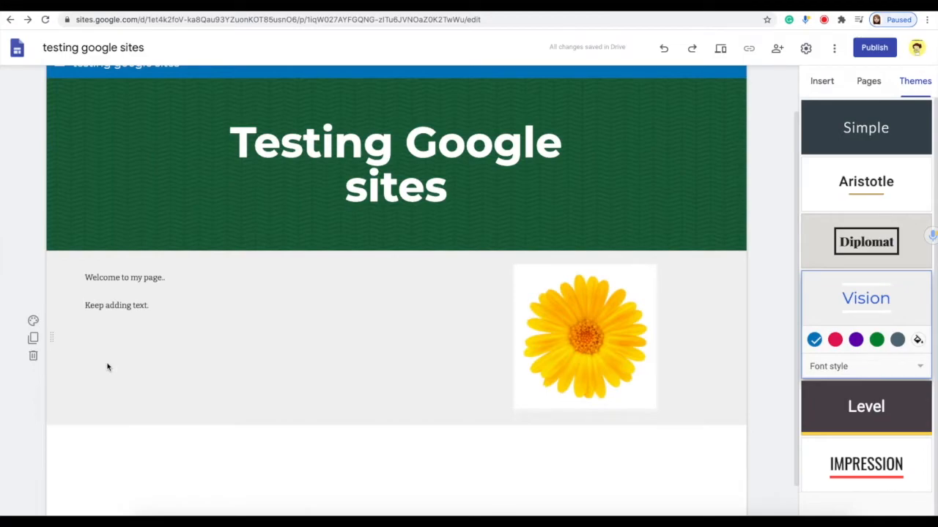
Step: Embed the "embedded documen..." file from My Drive in the empty area below the welcome section
scroll(107, 367, "down", 1)
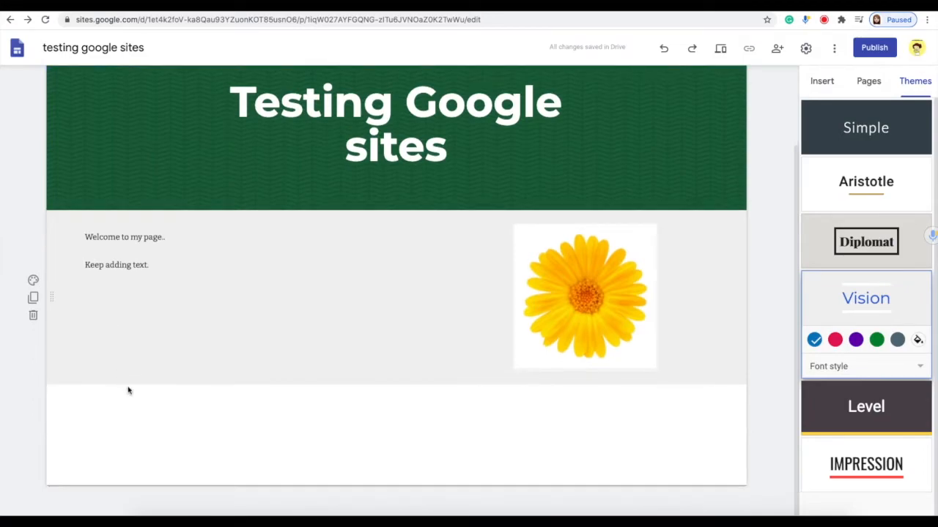
double_click(96, 407)
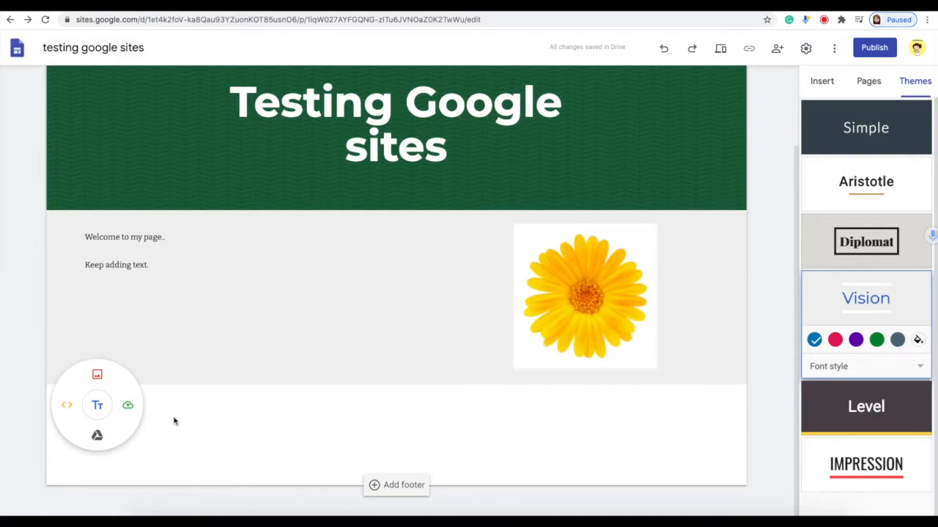
left_click(97, 436)
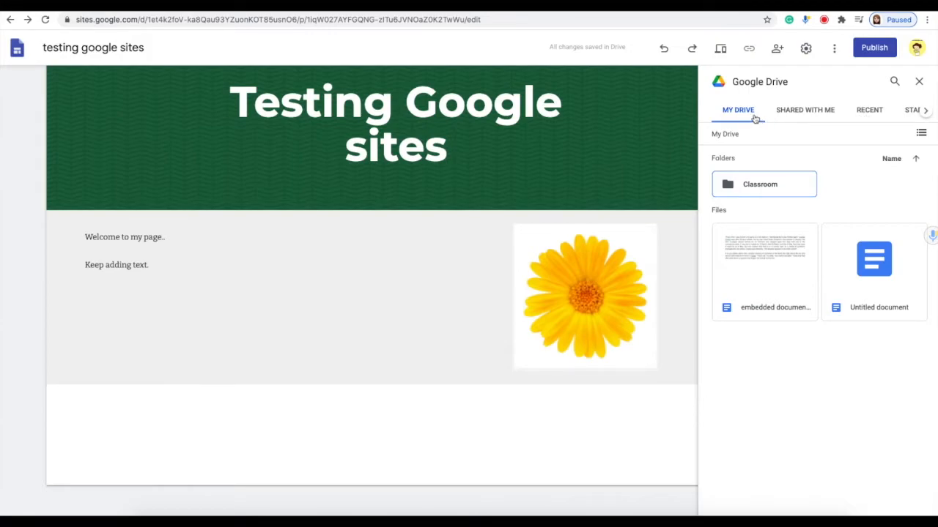
left_click(924, 112)
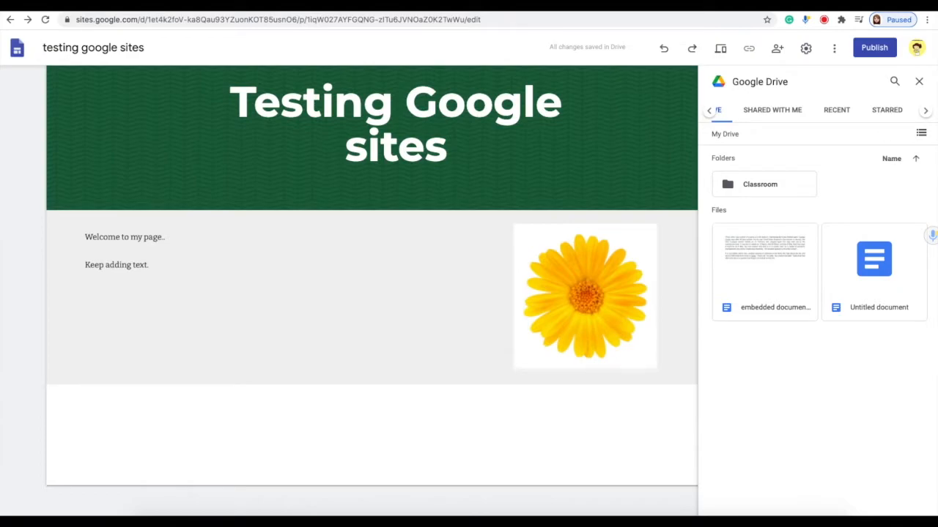
left_click(766, 269)
left_click(917, 511)
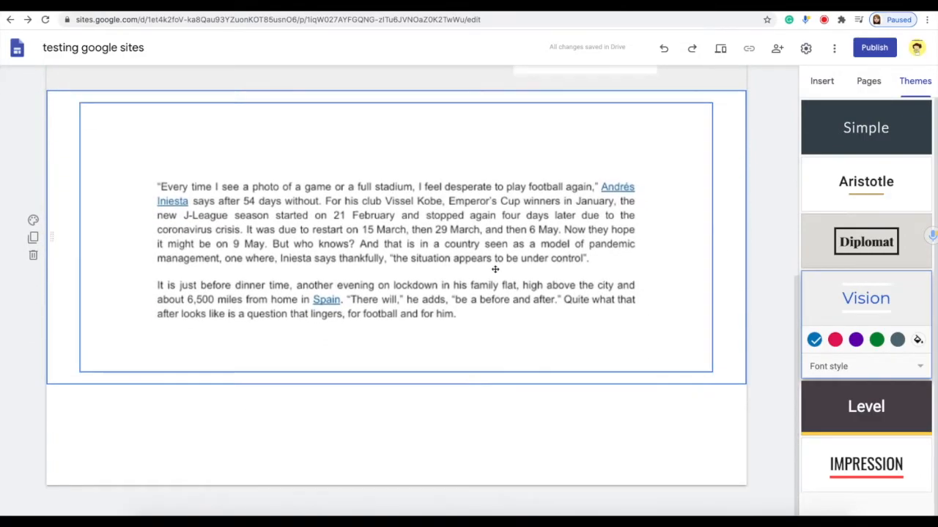
Step: Resize the embedded document to a tall, narrow block about two fifths of its original width and move it to the middle of its section
left_click(496, 269)
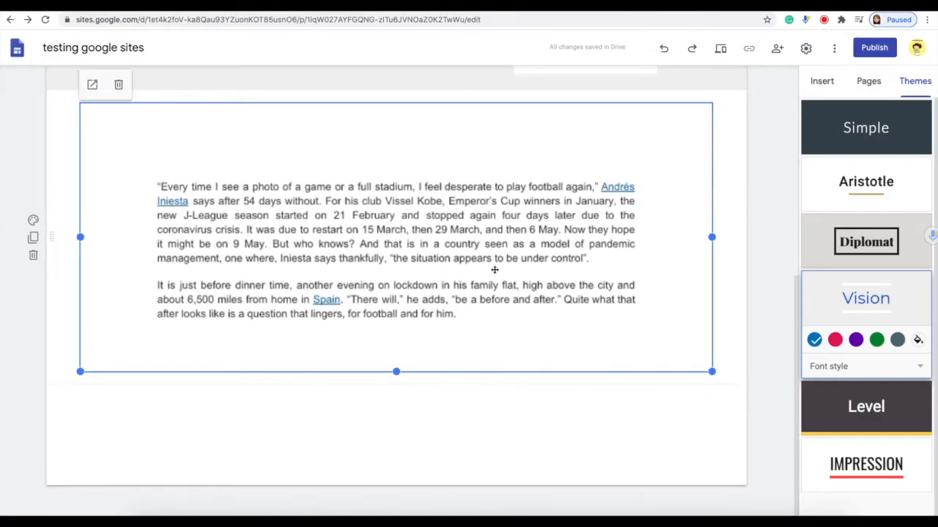
left_click_drag(711, 371, 337, 447)
left_click(473, 348)
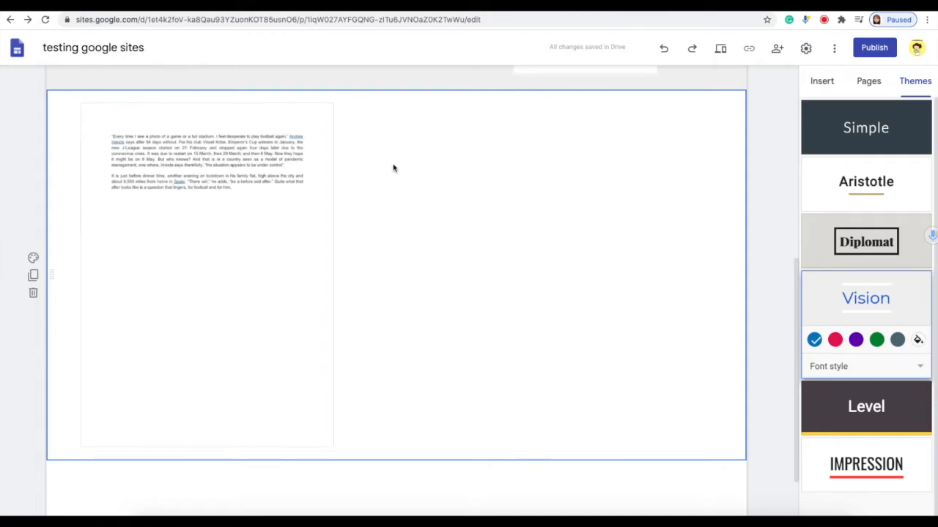
left_click(137, 112)
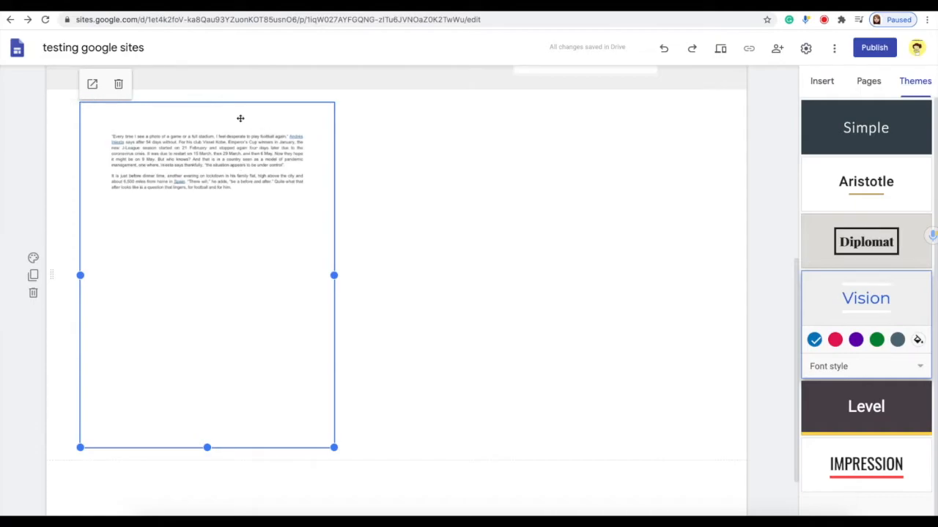
left_click_drag(232, 119, 429, 120)
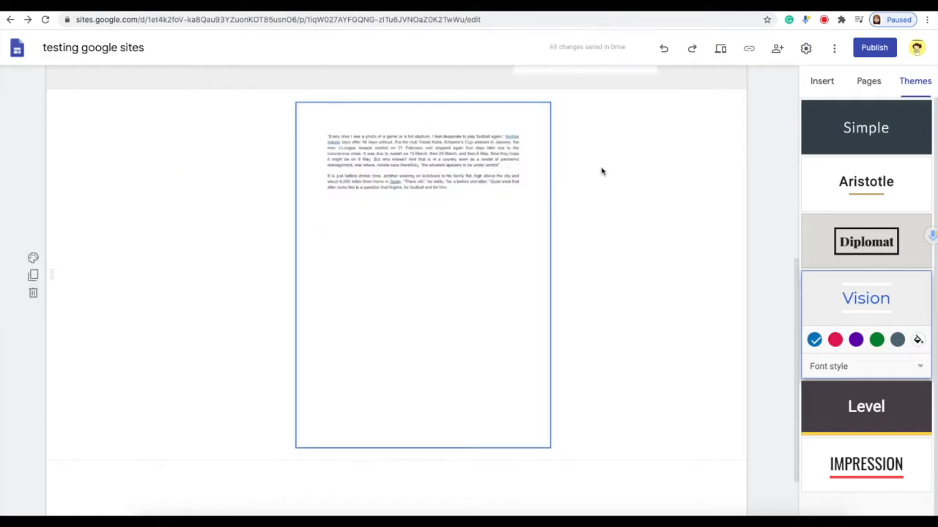
Step: Shrink the flower image further and move it to the middle of the welcome section, above the embedded document
scroll(625, 190, "up", 1)
scroll(625, 191, "up", 3)
left_click_drag(555, 212, 412, 215)
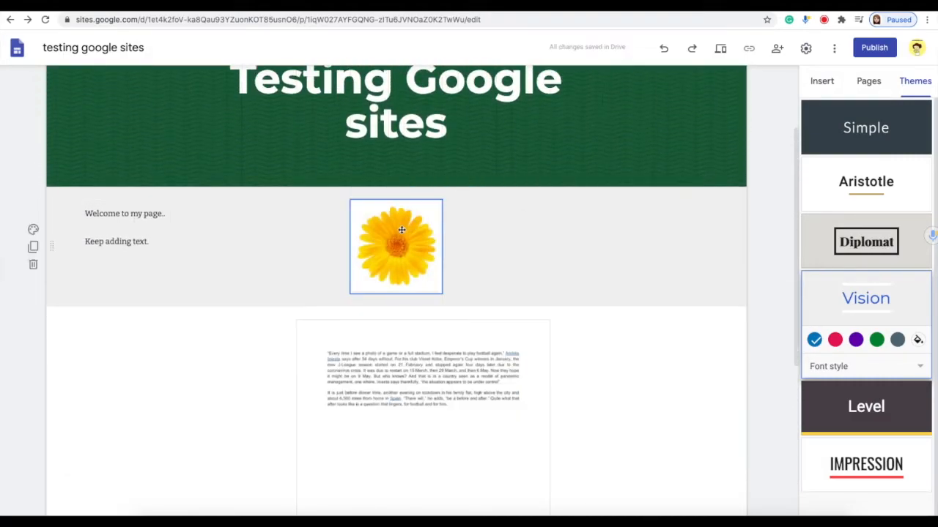
scroll(631, 307, "down", 1)
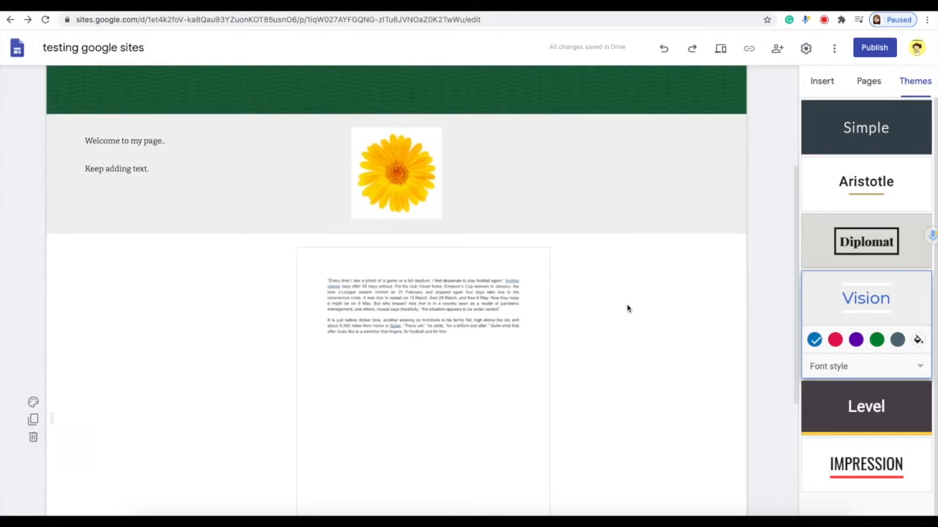
scroll(627, 308, "down", 1)
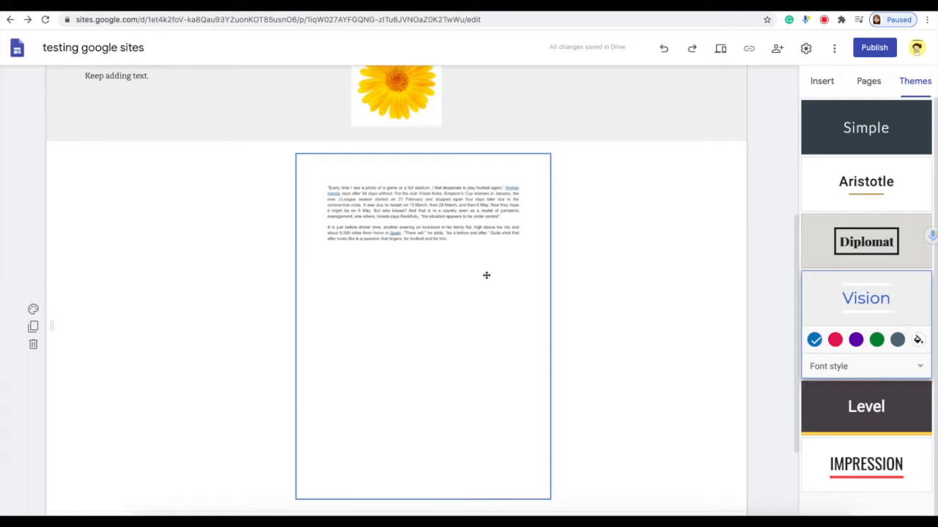
scroll(486, 275, "down", 2)
double_click(163, 427)
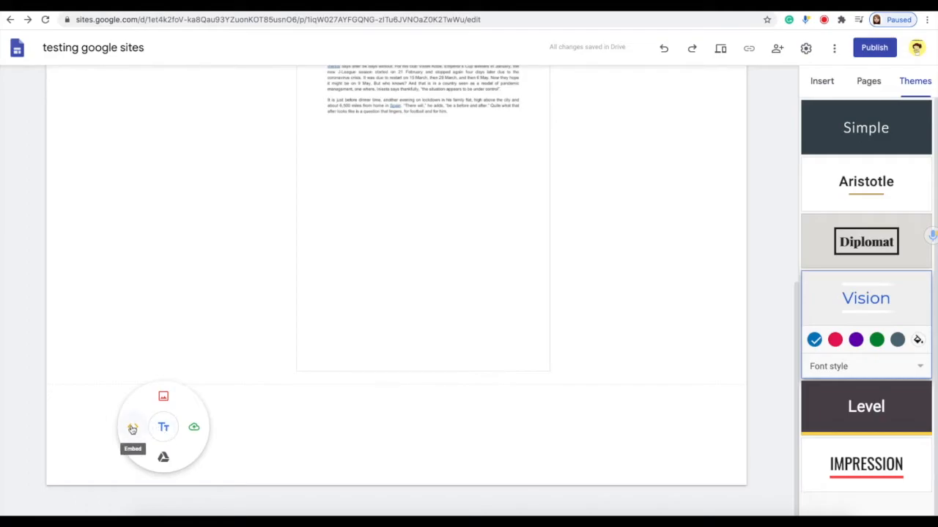
left_click(133, 429)
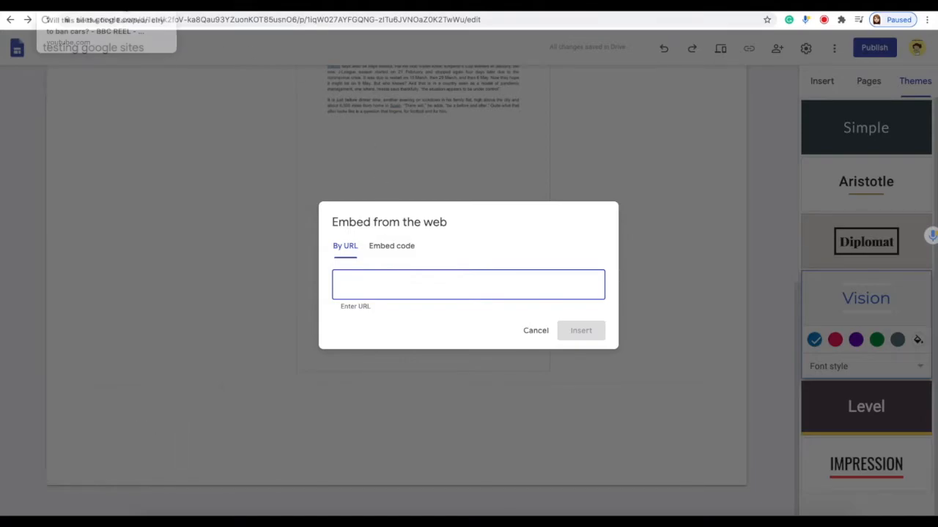
left_click(183, 5)
key("ctrl+c")
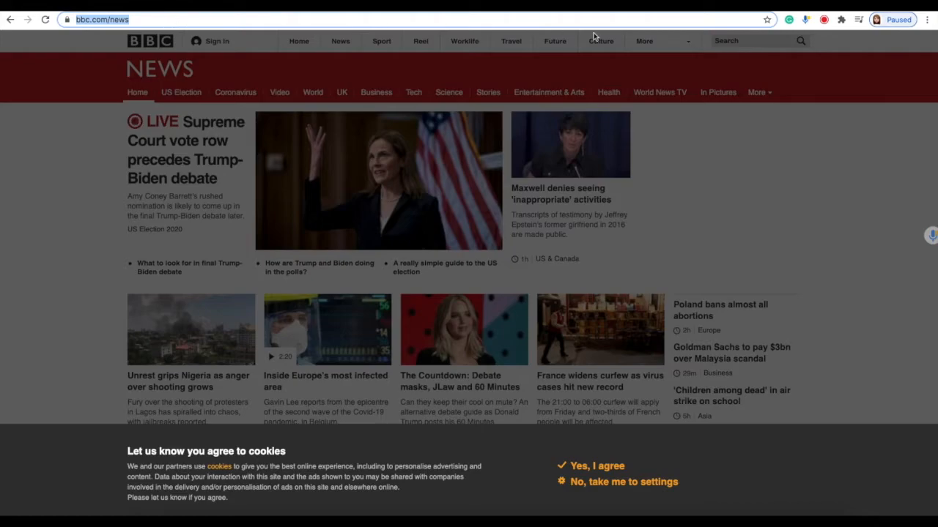
left_click(568, 4)
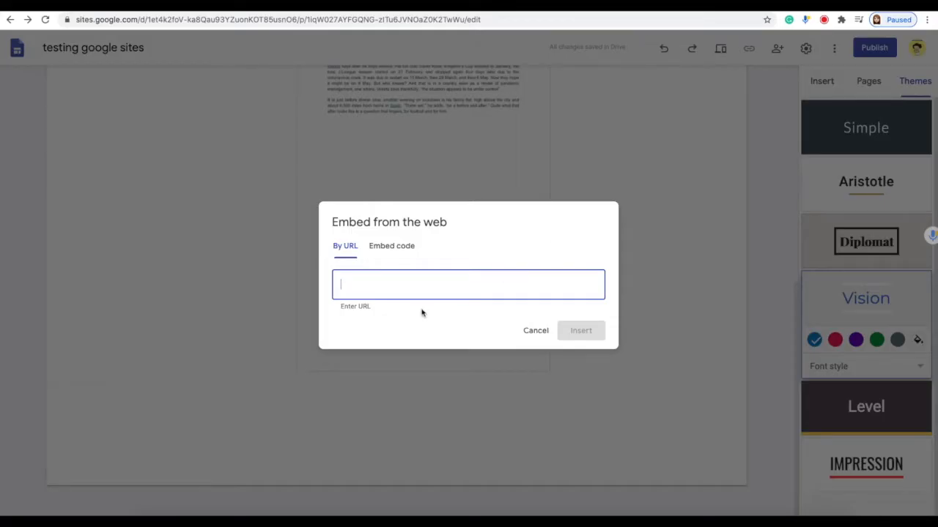
left_click(399, 251)
left_click(341, 230)
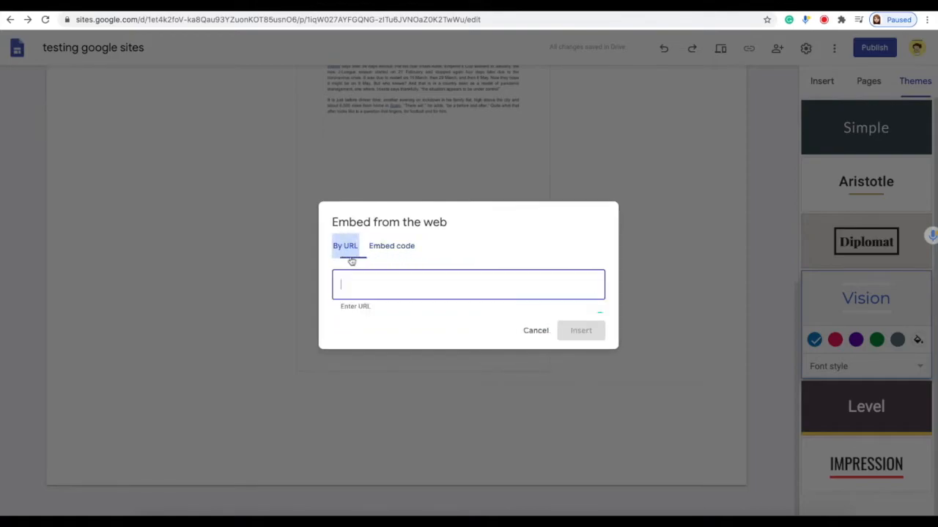
key("ctrl+v")
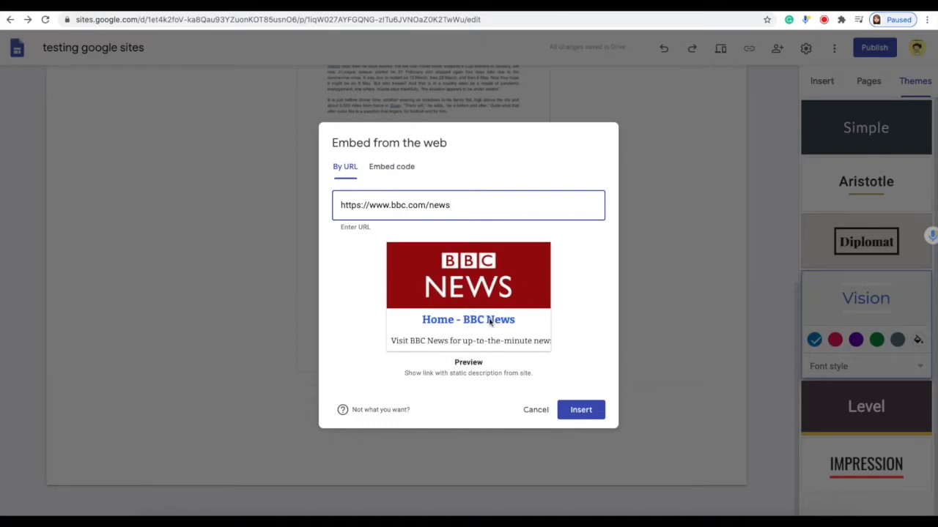
left_click(583, 411)
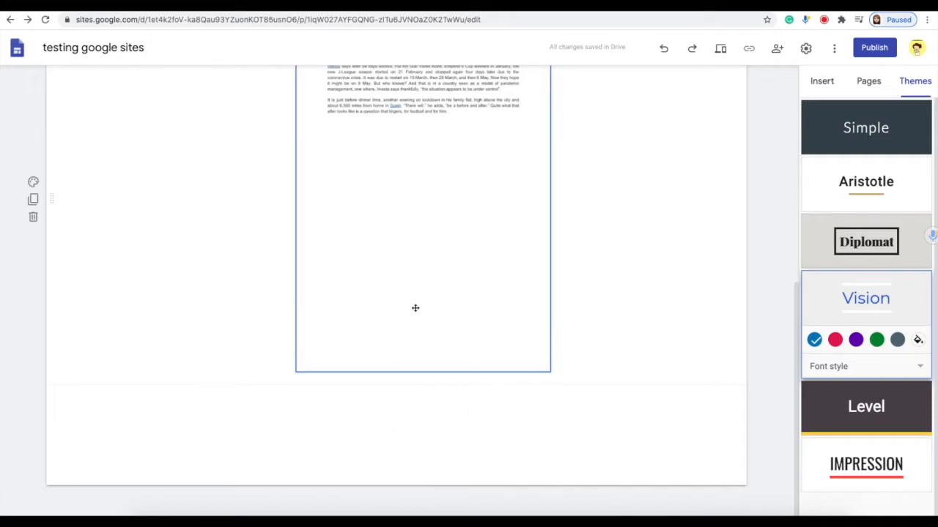
Step: Open a new incognito window, go to sites.google.com and open the "testing google sites" site for editing
left_click(927, 24)
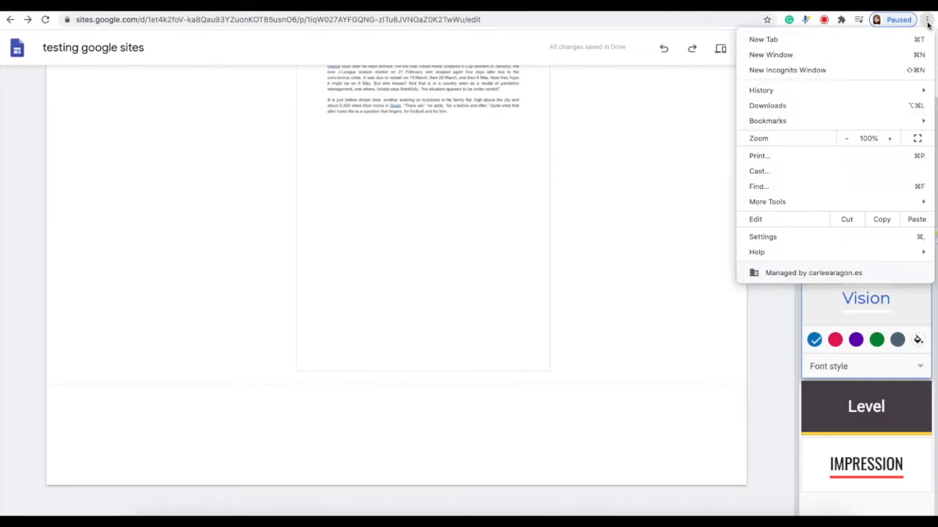
left_click(874, 71)
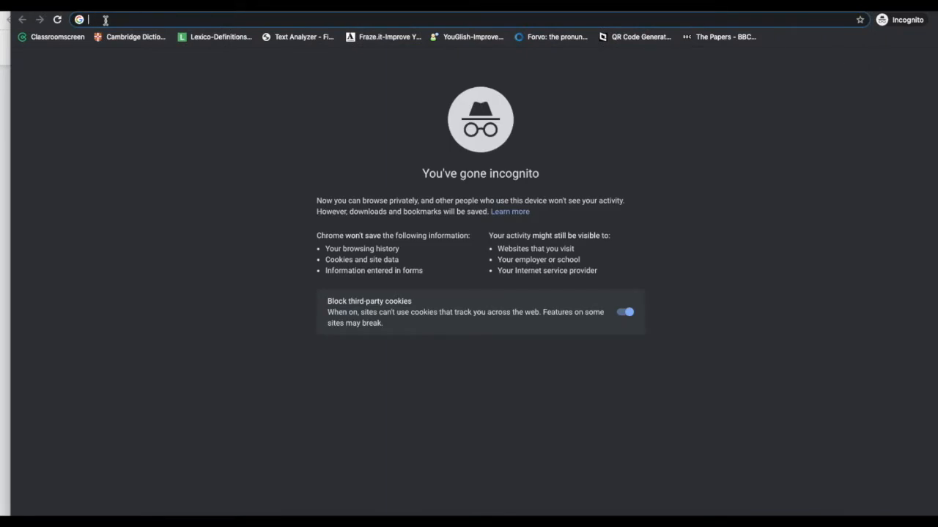
type("sites.google.com")
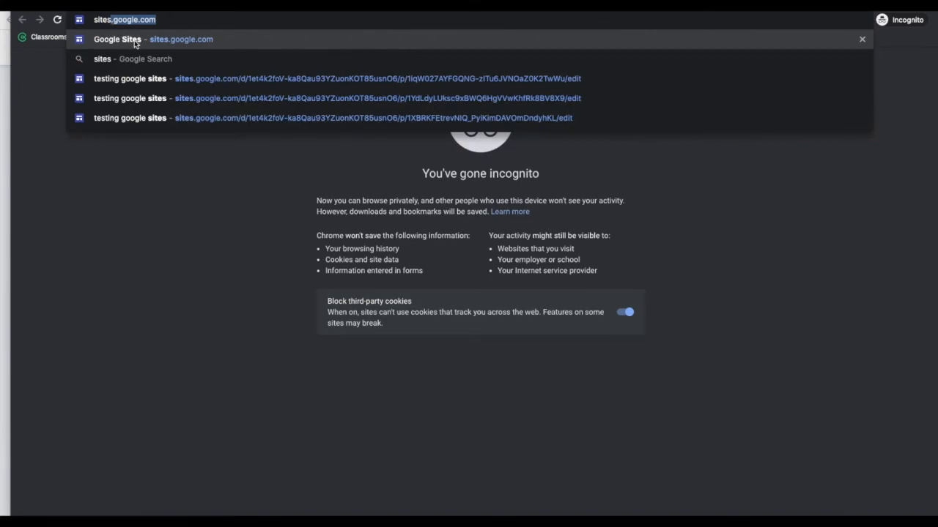
left_click(135, 41)
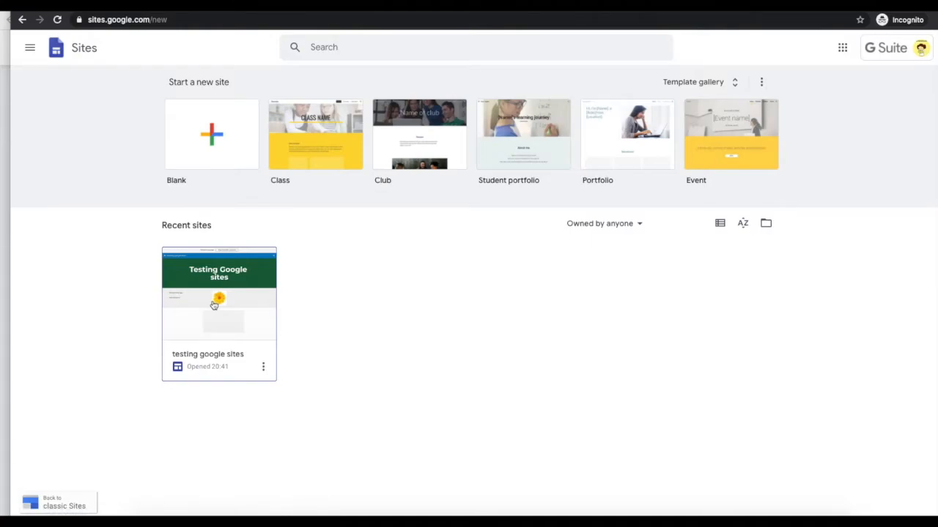
left_click(261, 302)
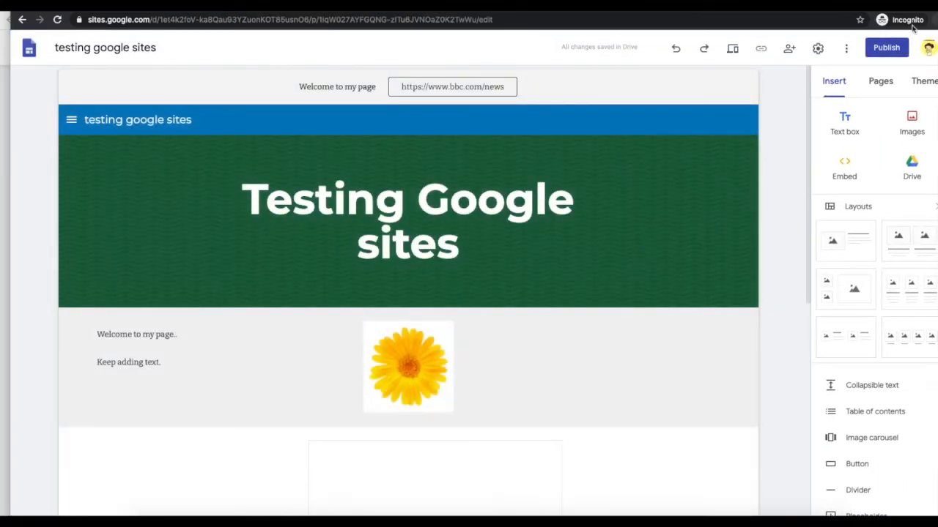
scroll(329, 329, "down", 6)
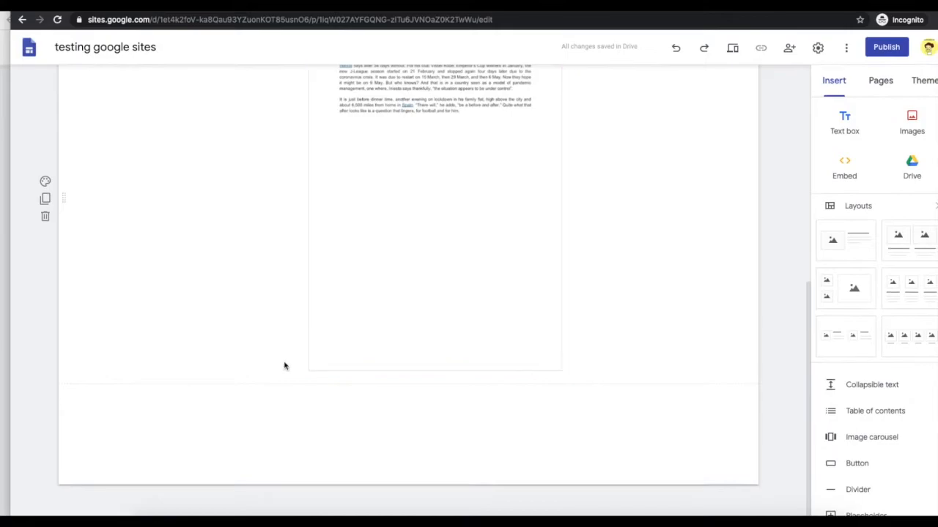
double_click(144, 420)
left_click(115, 417)
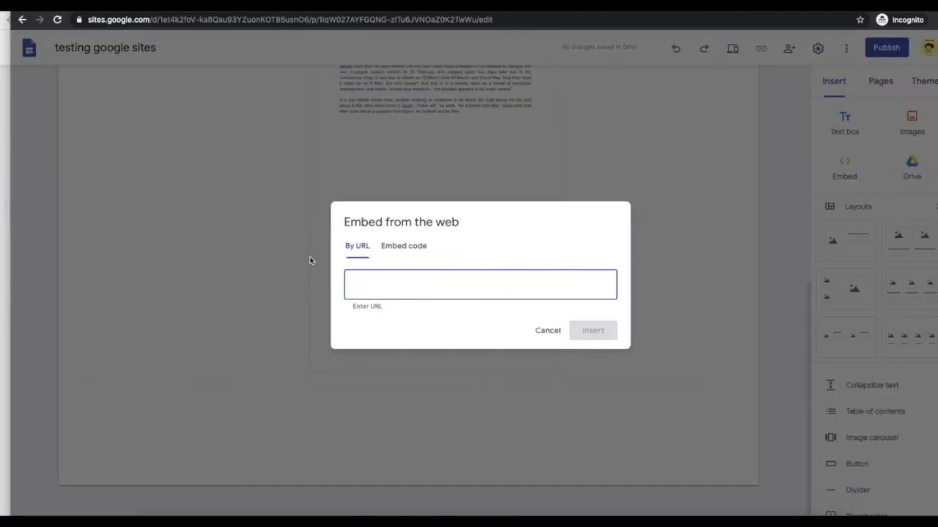
type("https://www.bbc.com/news")
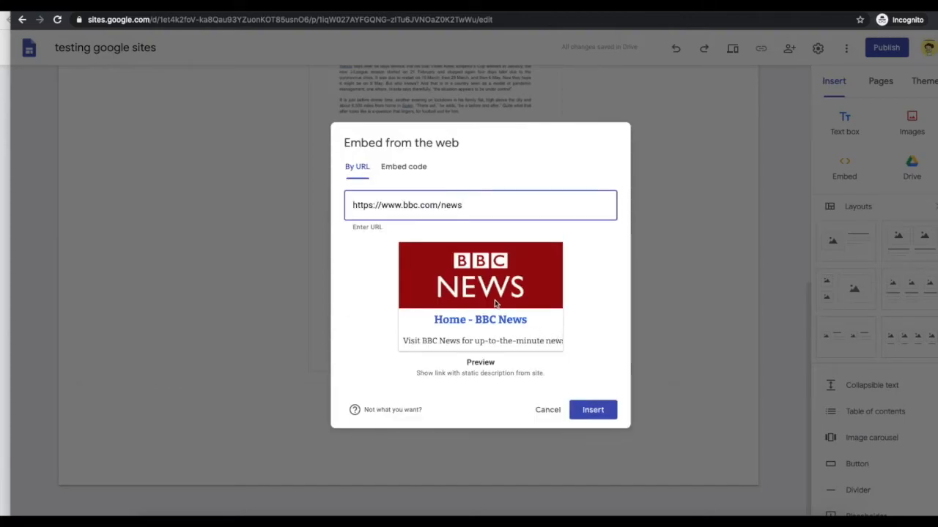
left_click(480, 298)
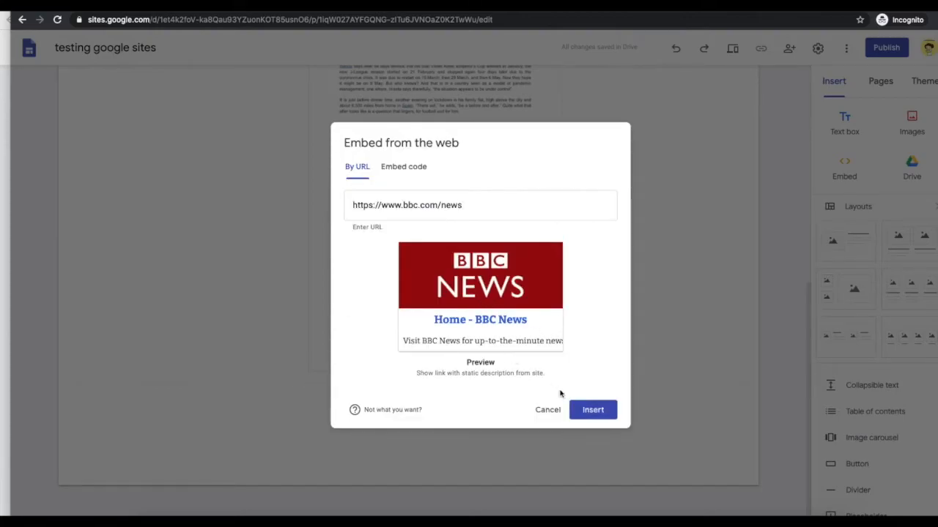
left_click(592, 415)
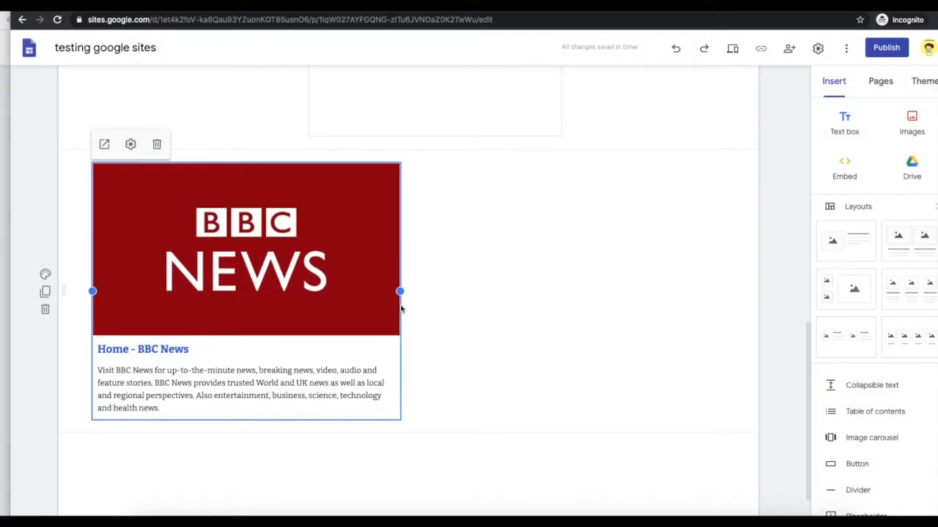
Step: Shrink the BBC News card to about two thirds of its original width and place it in the middle of its section
left_click_drag(400, 290, 425, 246)
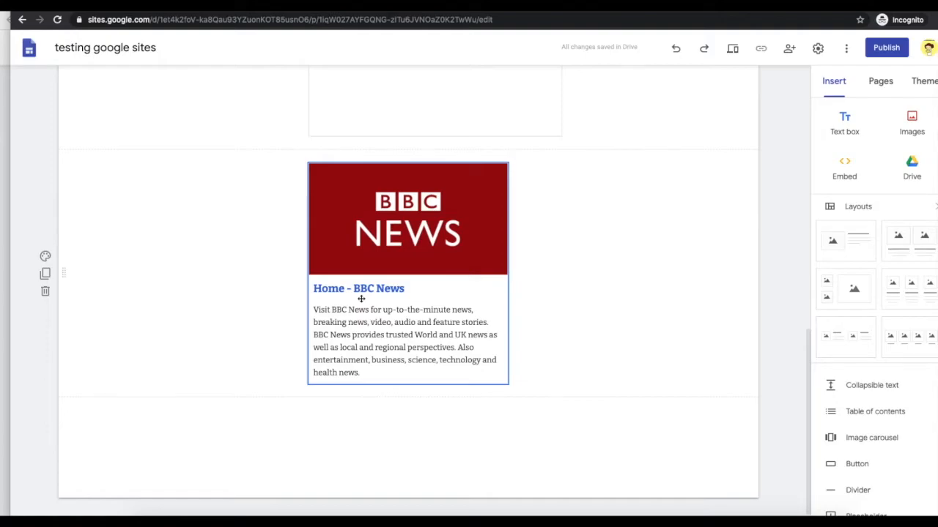
Step: Move the BBC News section up between the welcome section and the embedded document section
scroll(552, 302, "up", 6)
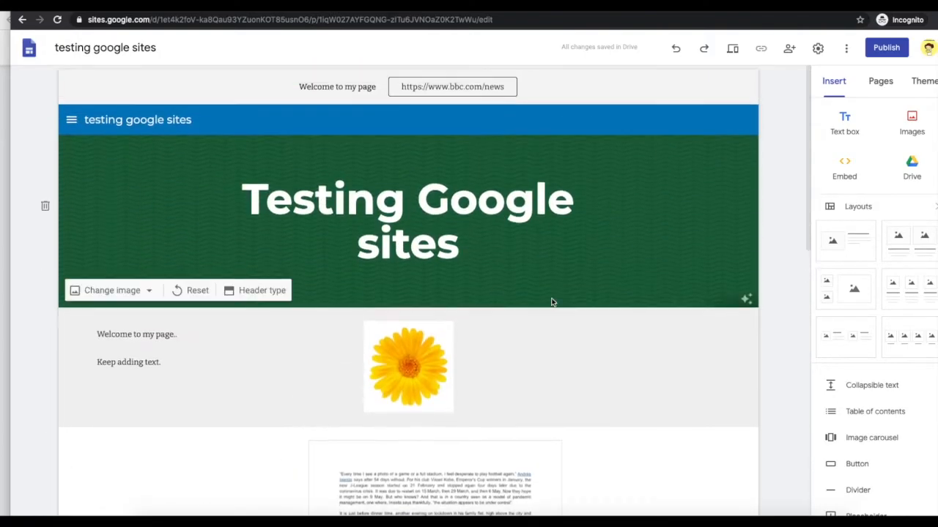
scroll(534, 354, "down", 3)
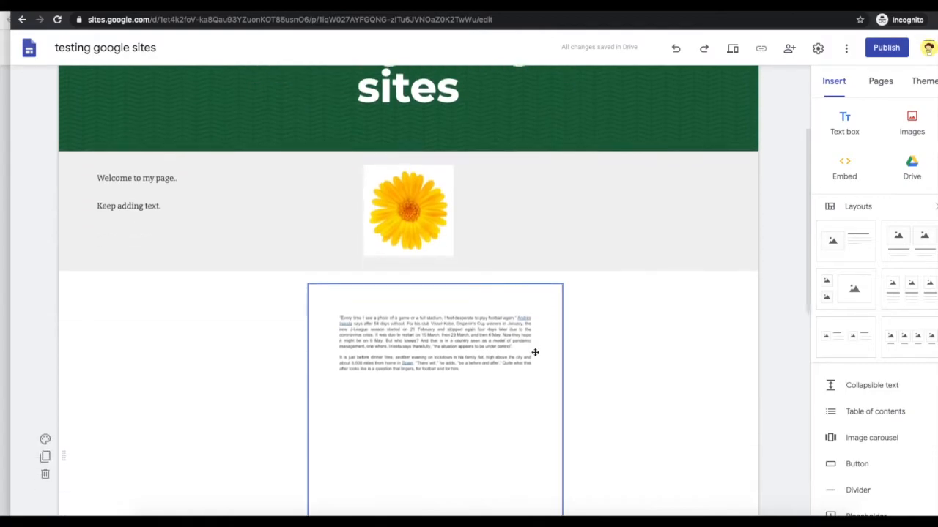
scroll(534, 352, "down", 3)
scroll(485, 339, "up", 2)
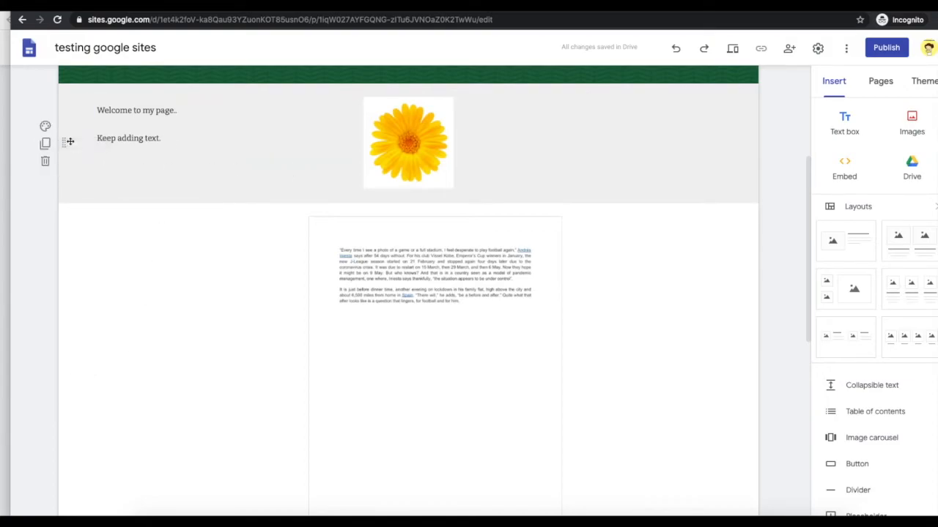
scroll(115, 216, "down", 3)
scroll(115, 217, "down", 3)
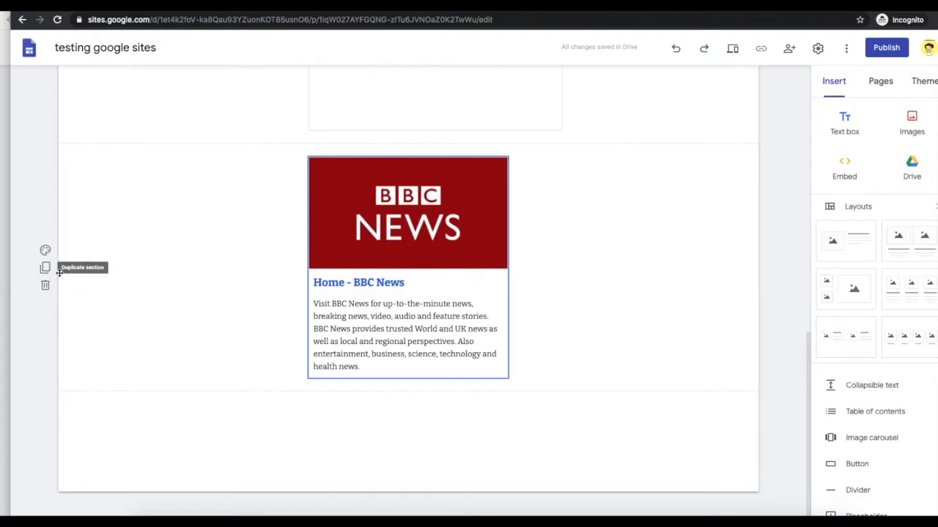
left_click_drag(64, 266, 69, 148)
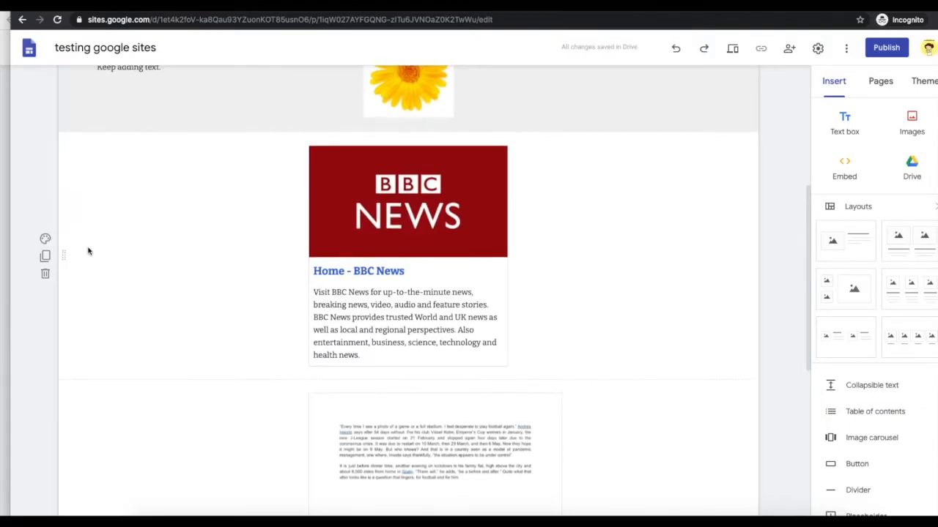
scroll(132, 367, "down", 1)
scroll(142, 379, "down", 3)
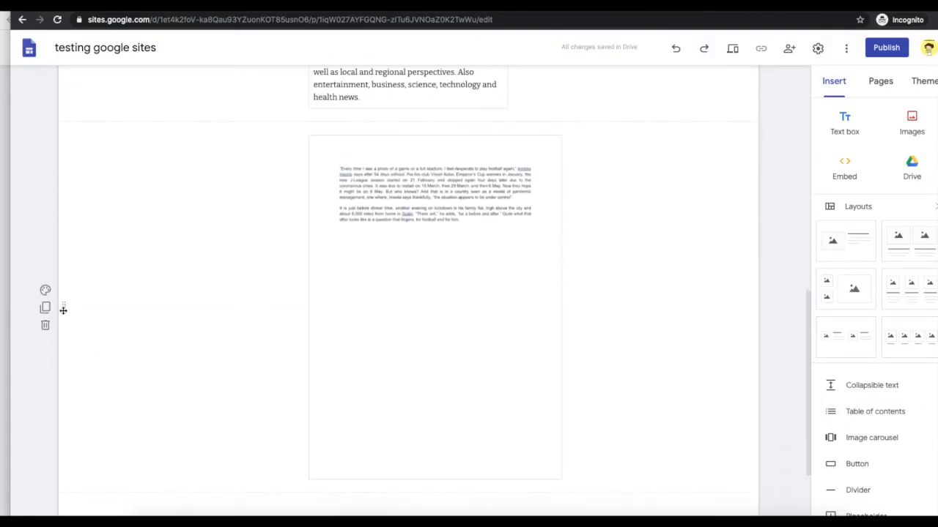
mouse_move(63, 309)
left_mouse_down()
mouse_move(63, 268)
mouse_move(64, 308)
left_mouse_up()
scroll(81, 301, "up", 1)
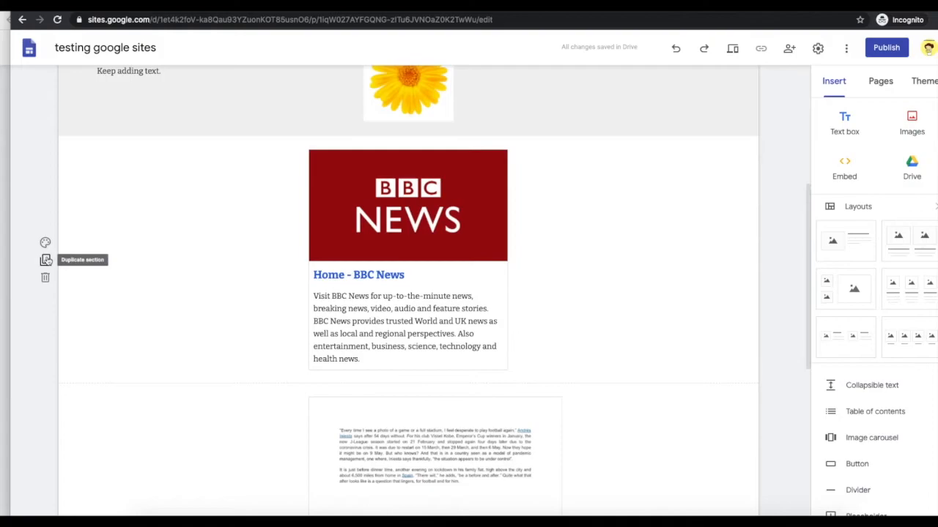
Step: Duplicate the BBC News section, then delete the duplicated section
left_click(45, 259)
scroll(124, 274, "up", 4)
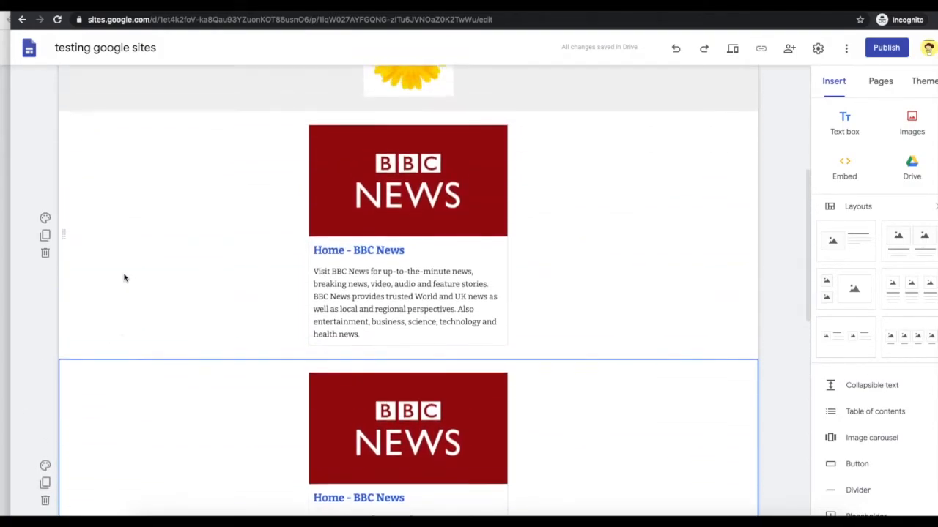
scroll(256, 337, "down", 2)
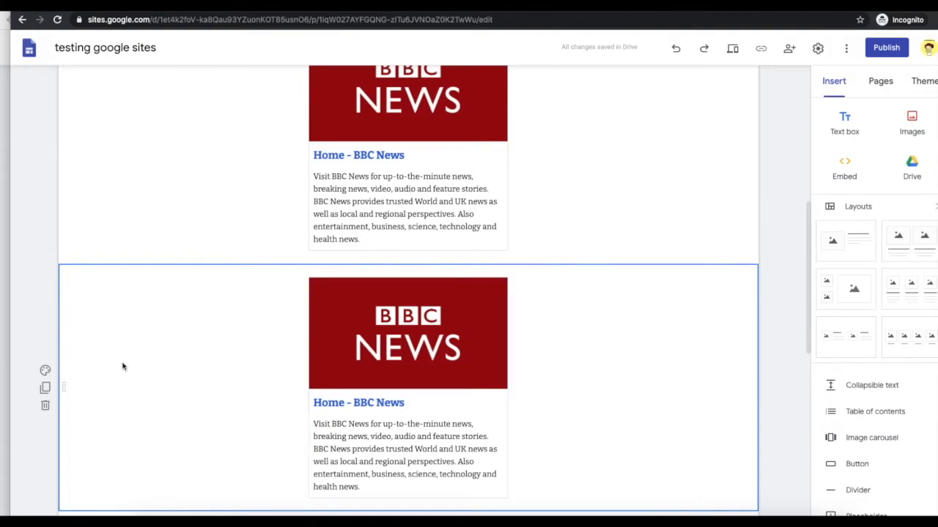
left_click(45, 407)
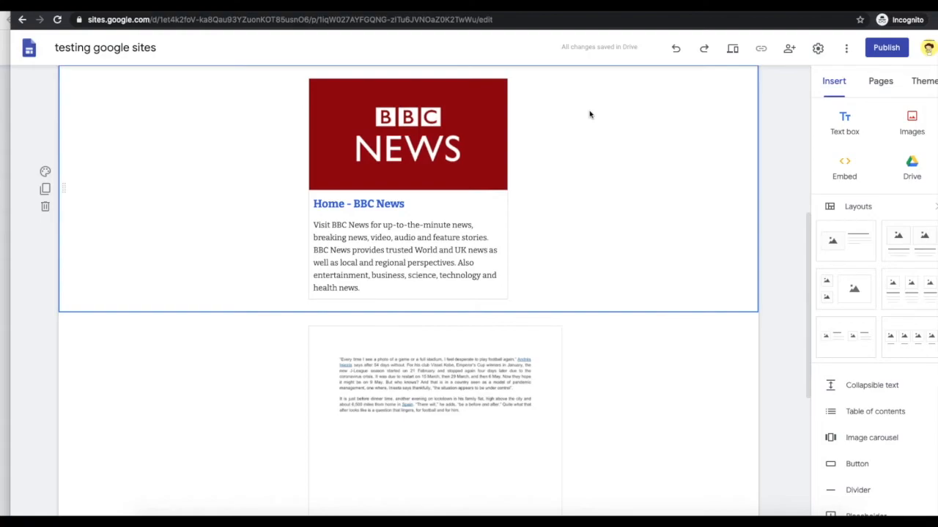
Step: Start publishing the site and set its web address to testing101
scroll(578, 173, "up", 5)
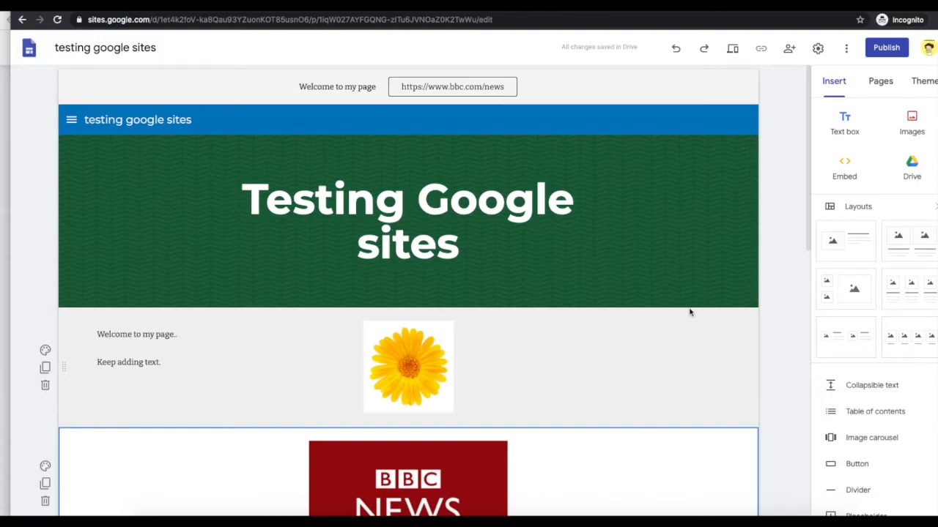
left_click(886, 48)
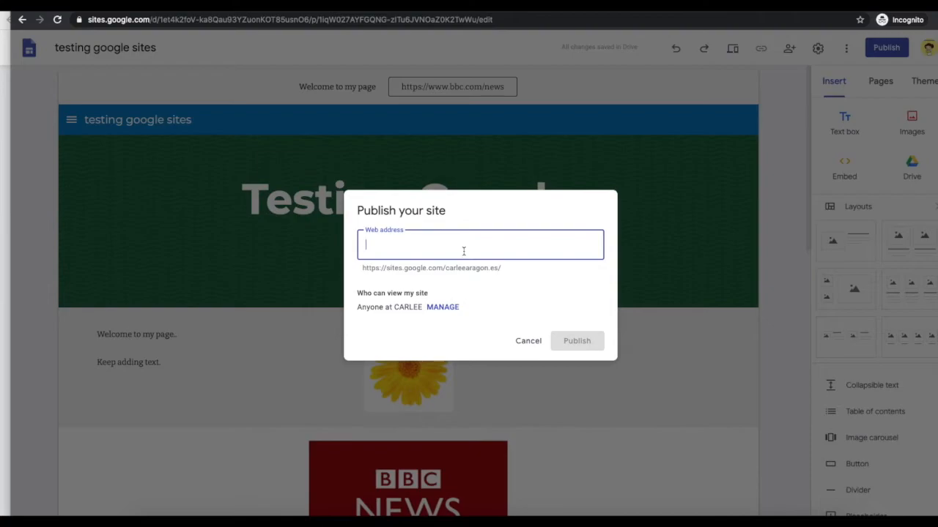
type("testing101")
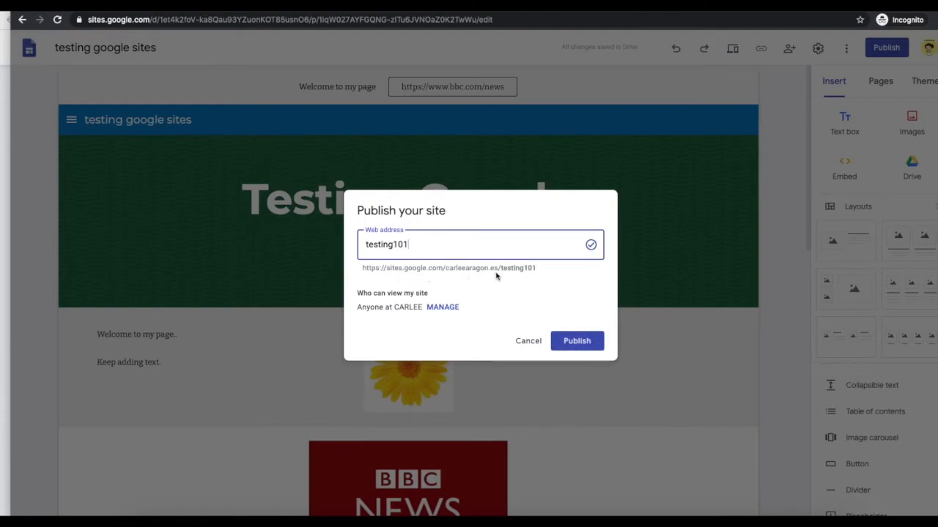
Step: Change the published site's viewing access to Public and publish the site
left_click(441, 308)
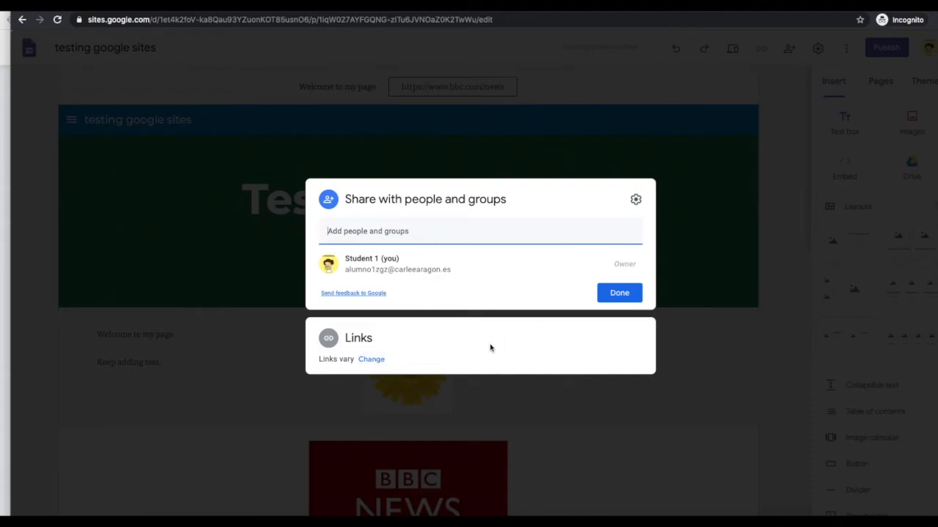
left_click(373, 359)
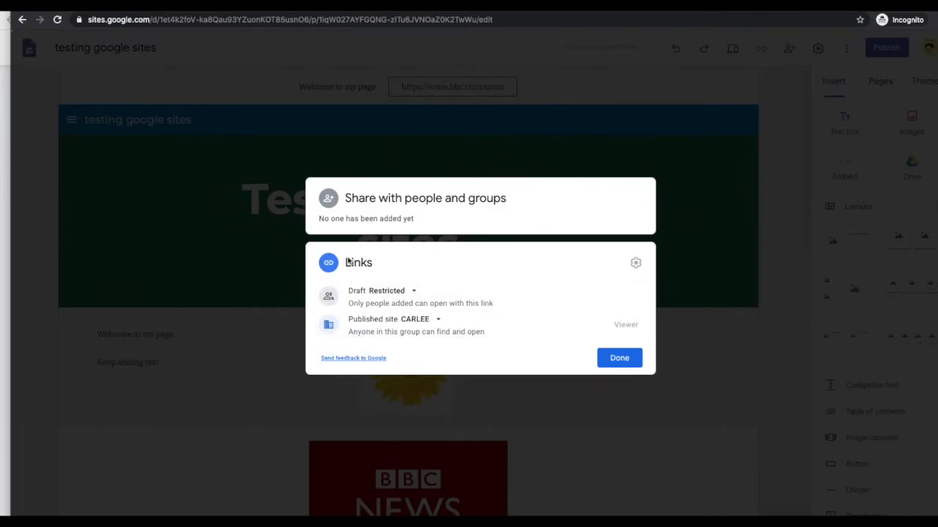
left_click(394, 292)
left_click(393, 292)
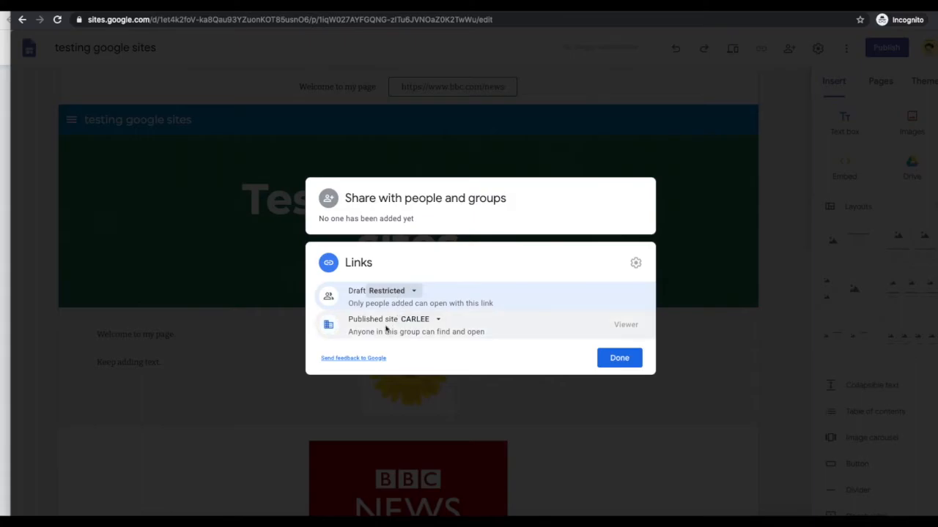
left_click(437, 321)
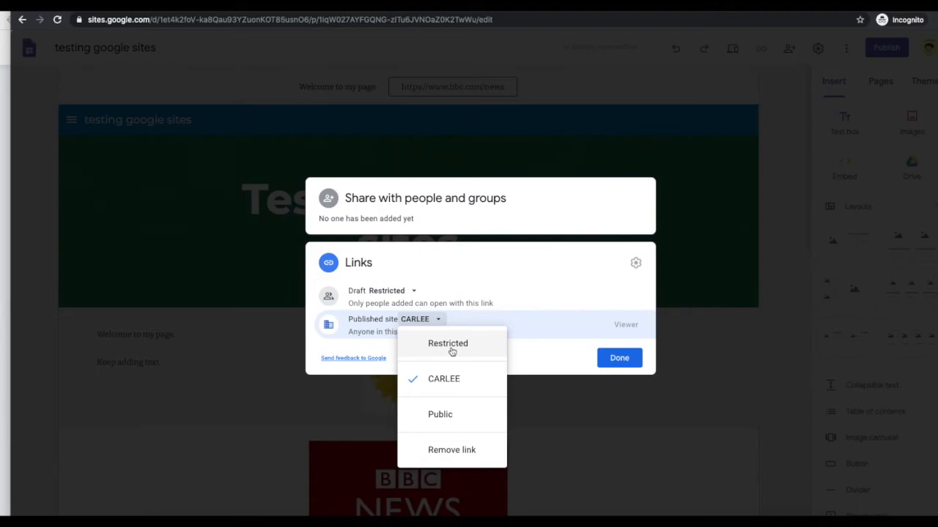
left_click(442, 416)
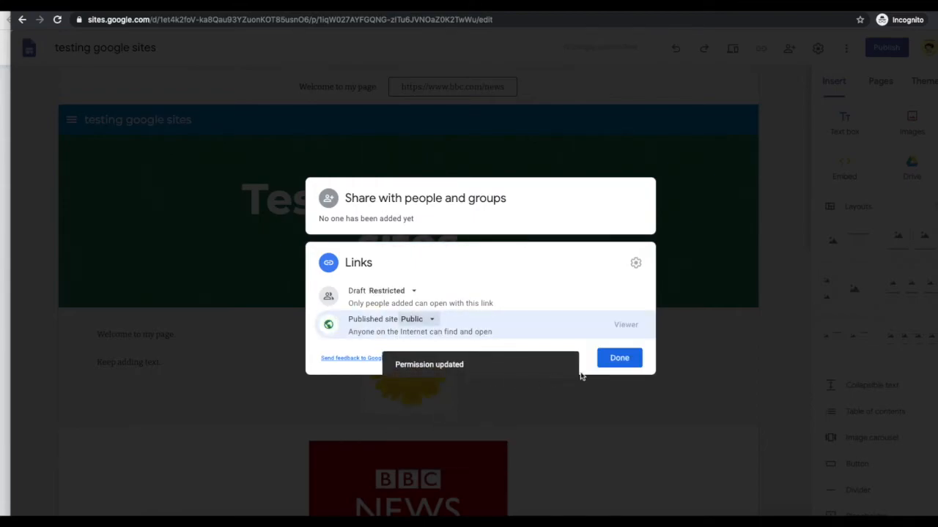
left_click(615, 359)
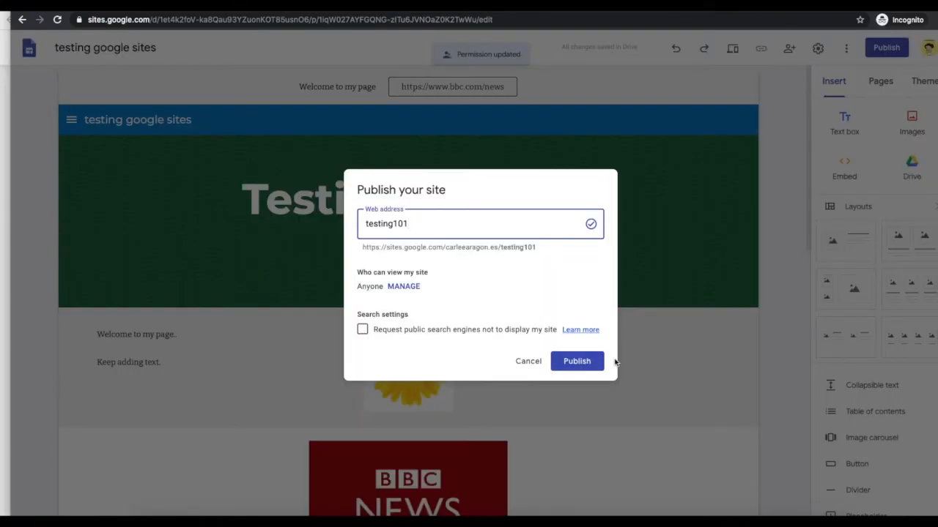
left_click(577, 361)
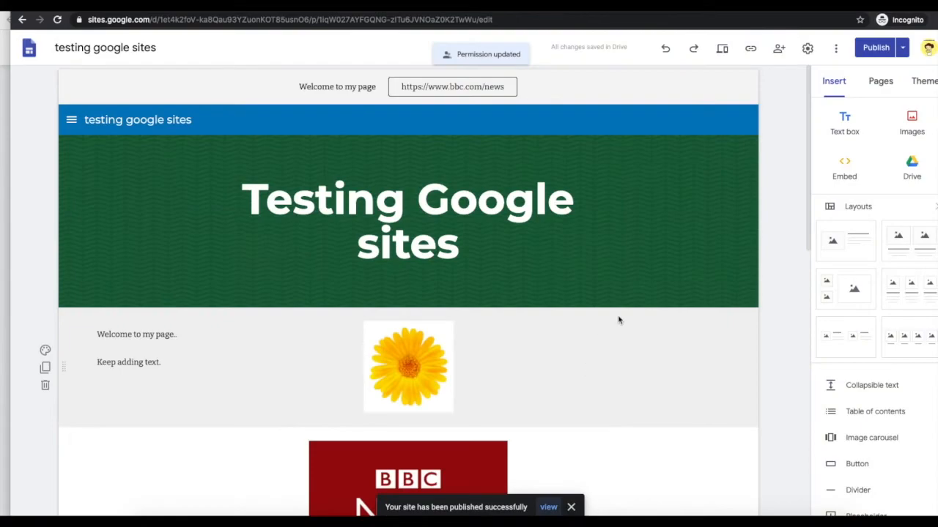
Step: Change the published site's link access to Restricted in the sharing settings
left_click(780, 52)
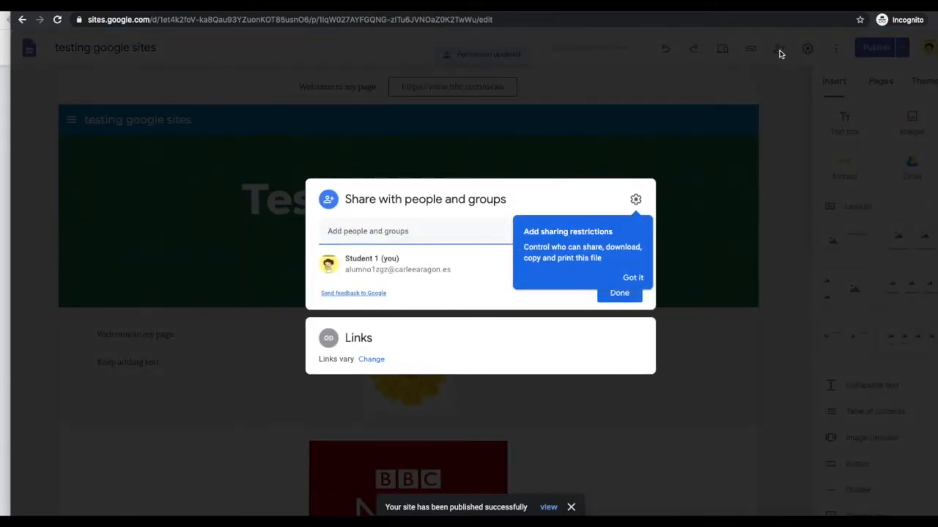
left_click(632, 277)
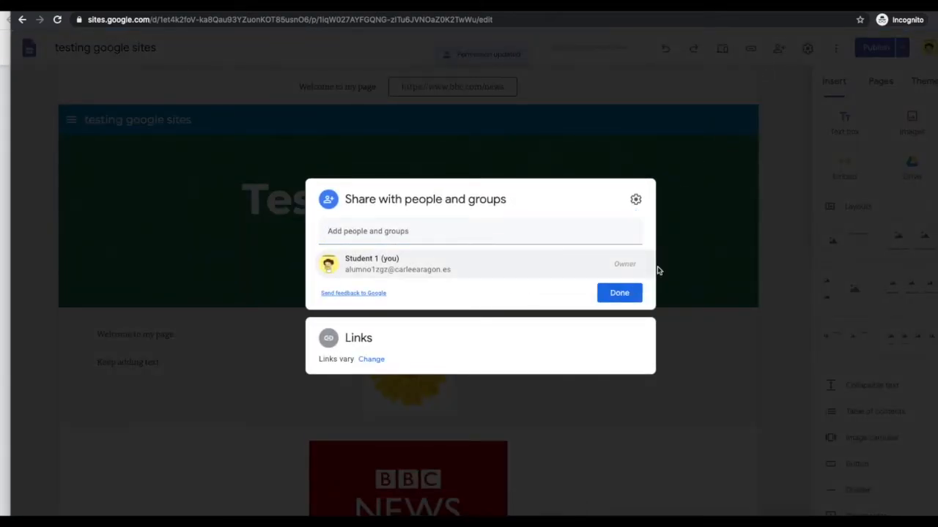
left_click(371, 359)
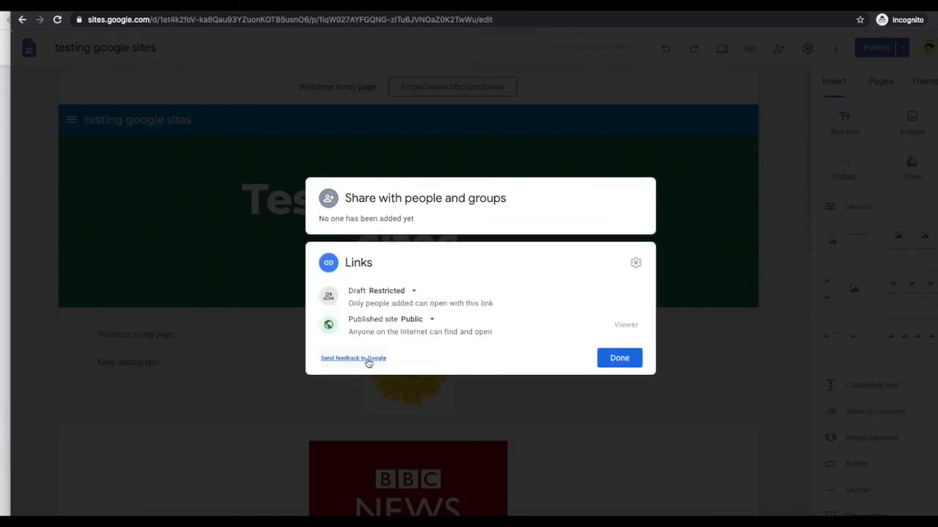
left_click(424, 323)
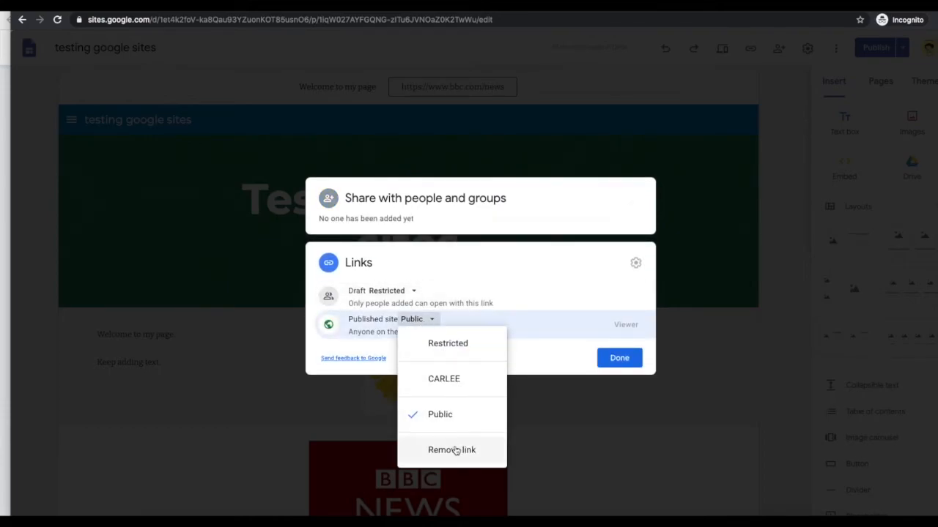
left_click(458, 349)
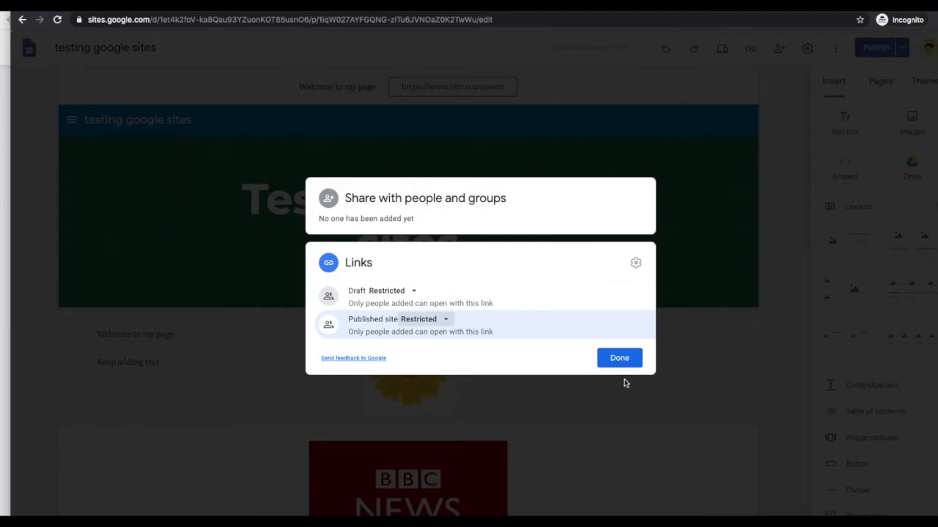
left_click(611, 361)
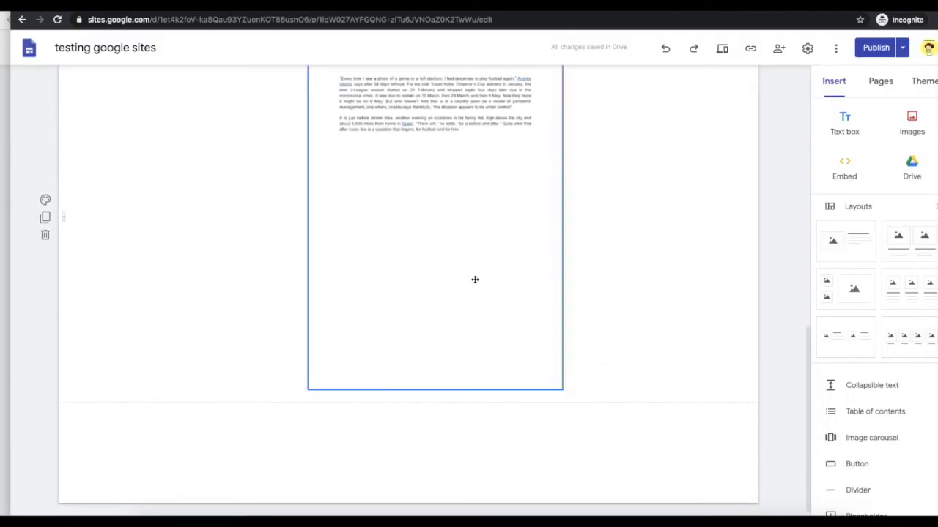
Step: Move the embedded document to the left of its section and insert the daisy field screenshot from Drive beside it
left_click_drag(475, 279, 268, 281)
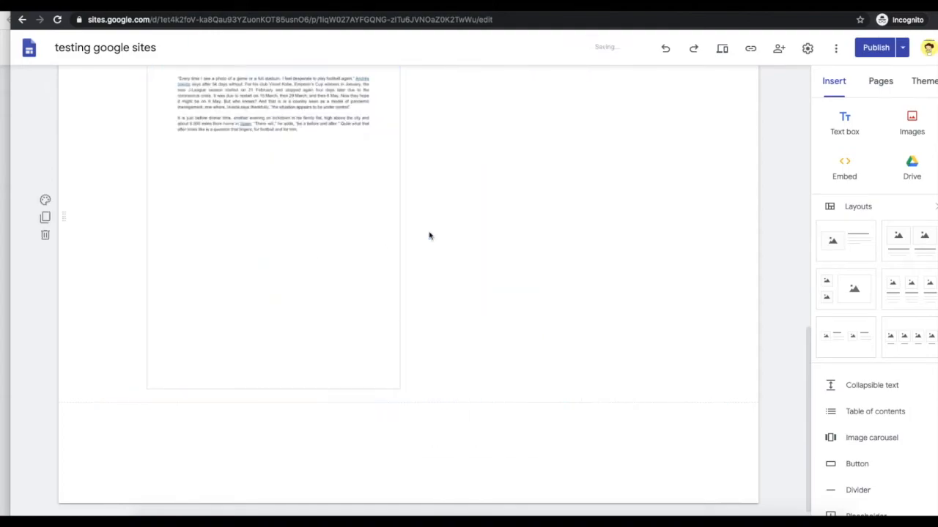
double_click(479, 188)
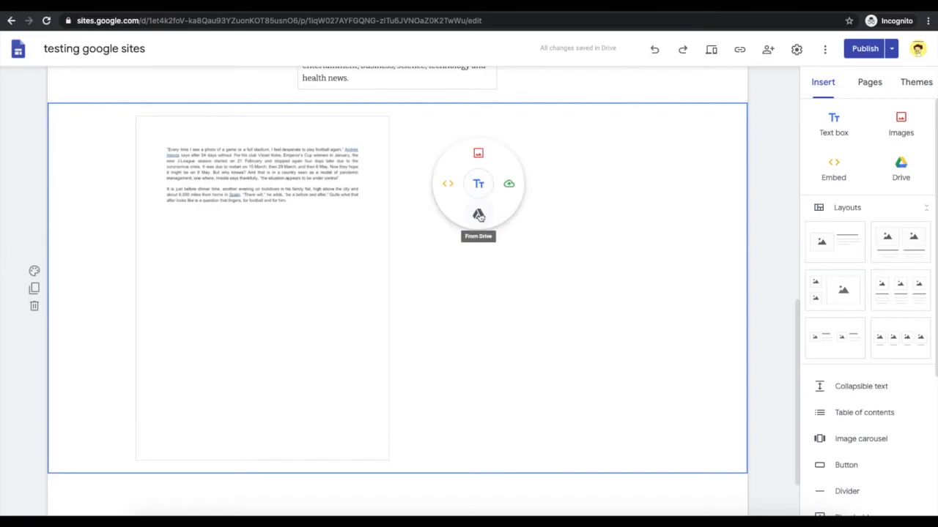
left_click(479, 215)
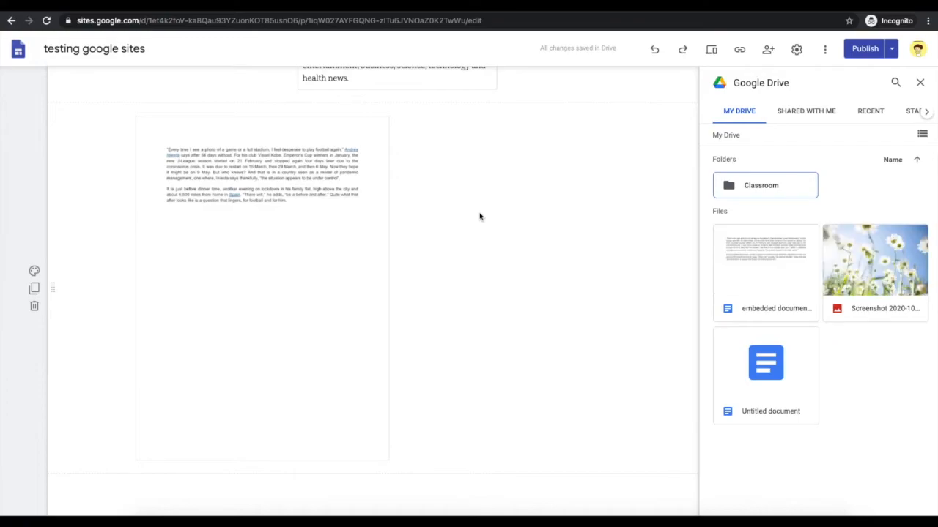
left_click(866, 255)
left_click(912, 507)
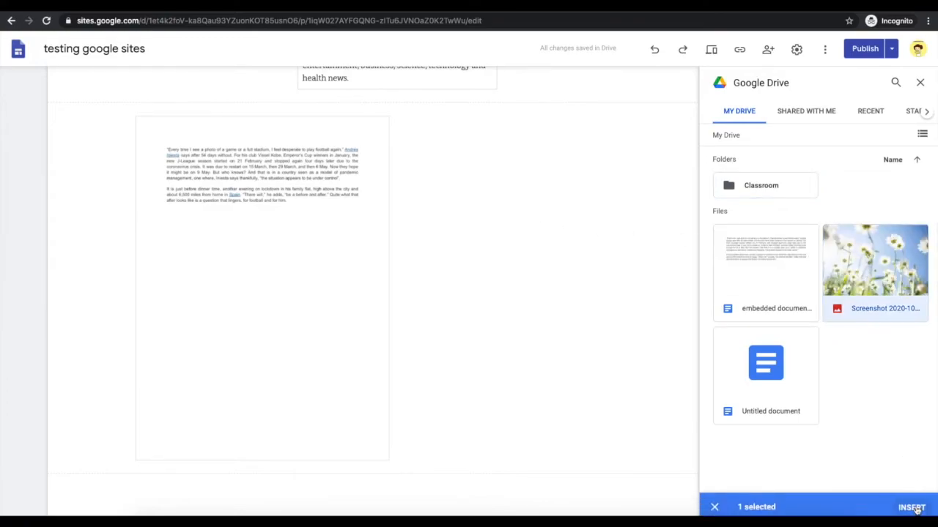
left_click(562, 397)
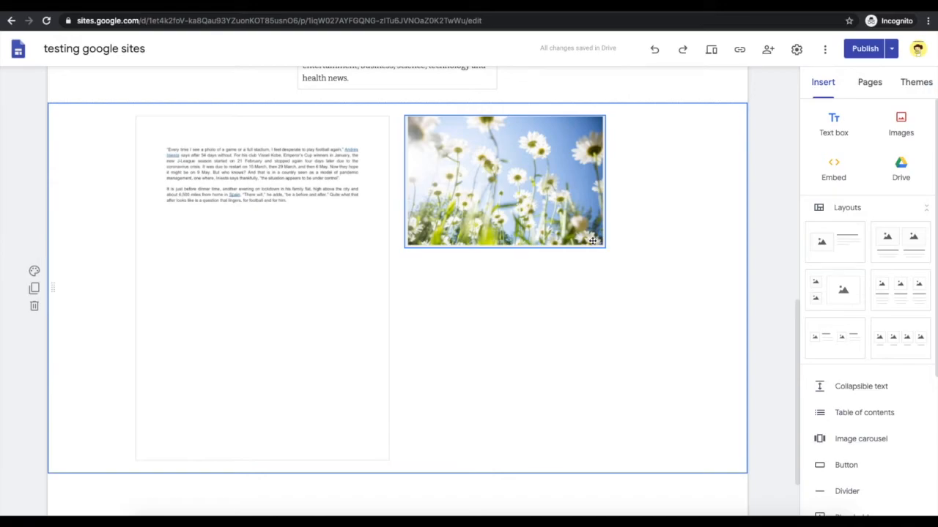
Step: Review the draft of the Home page against the currently published version and publish the changes
left_click(857, 49)
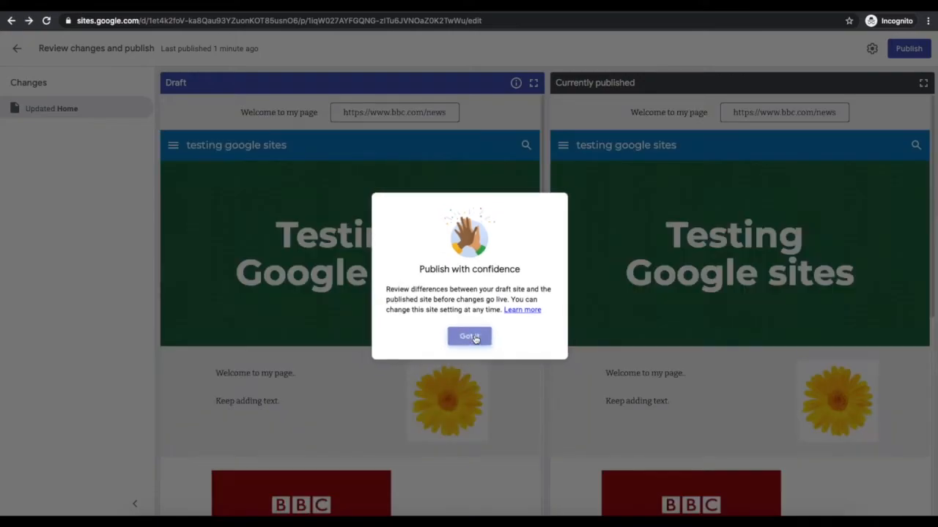
left_click(469, 336)
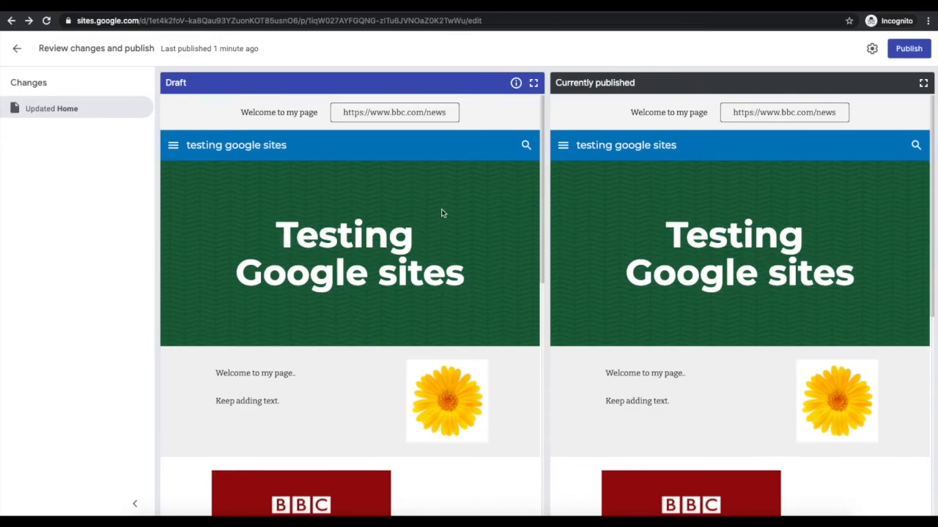
scroll(341, 409, "down", 1)
scroll(341, 408, "down", 7)
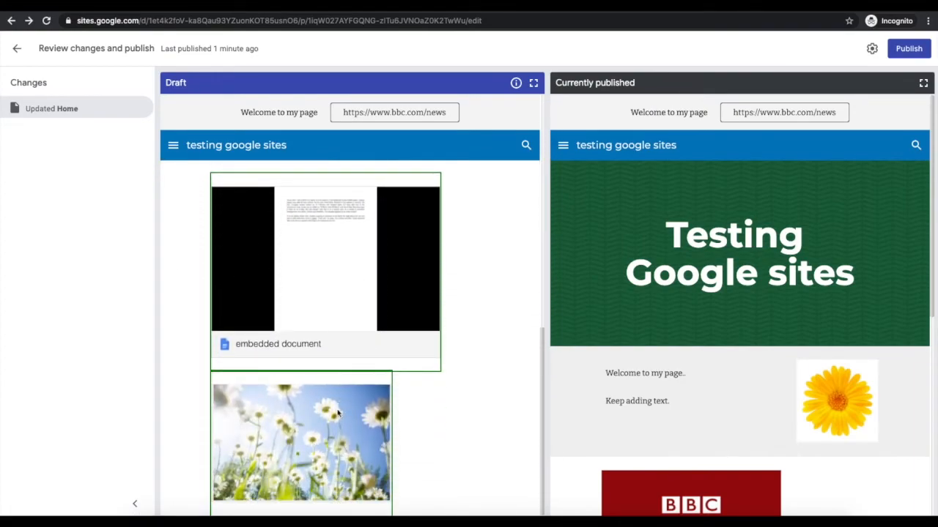
scroll(703, 410, "down", 6)
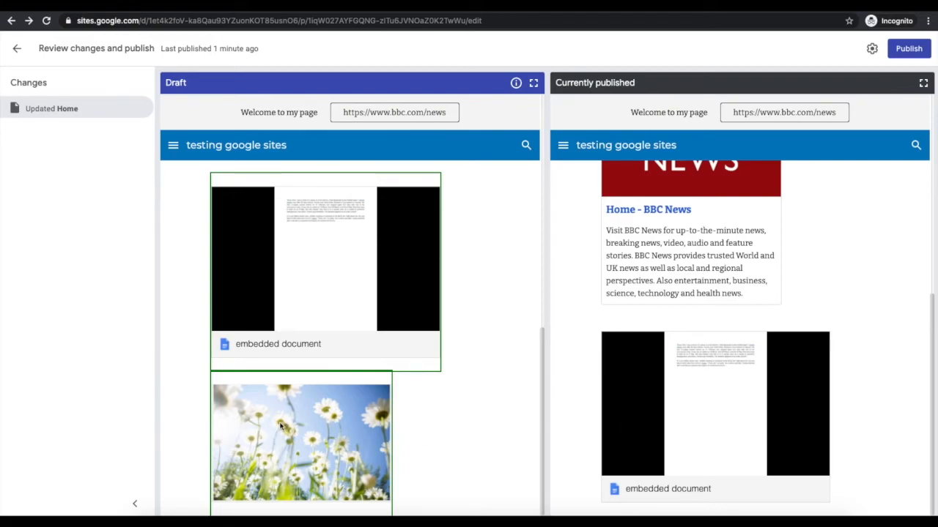
left_click(908, 48)
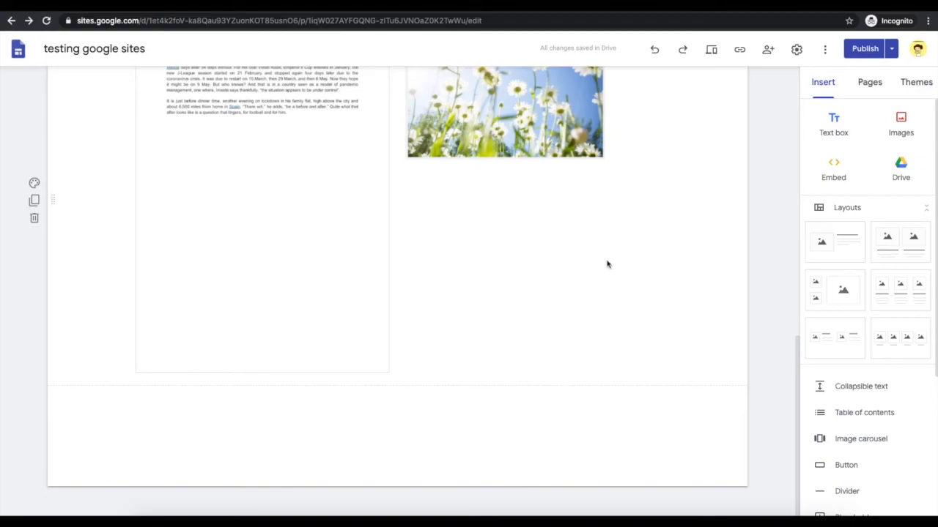
Step: Embed the video "Will this be the first European city to ban cars?" from the open YouTube window below the document section, narrowed by about a sixth
double_click(143, 420)
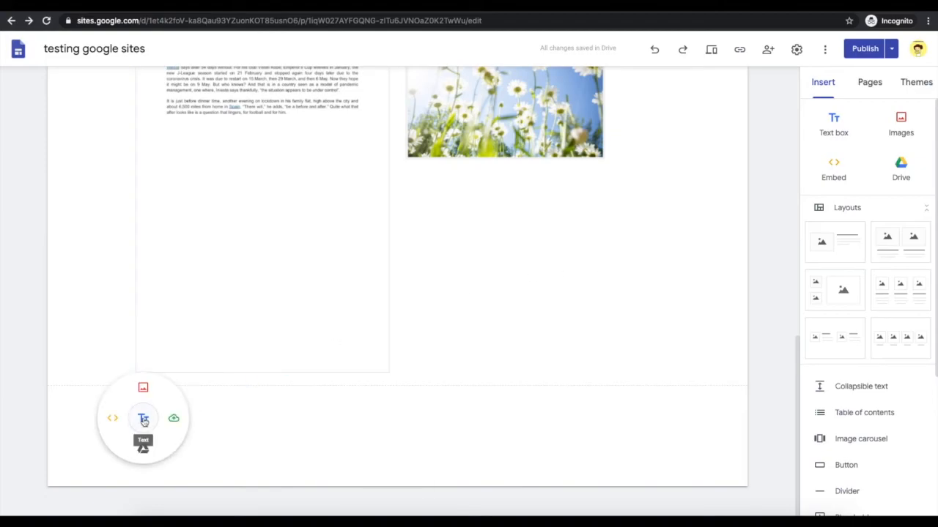
left_click(113, 424)
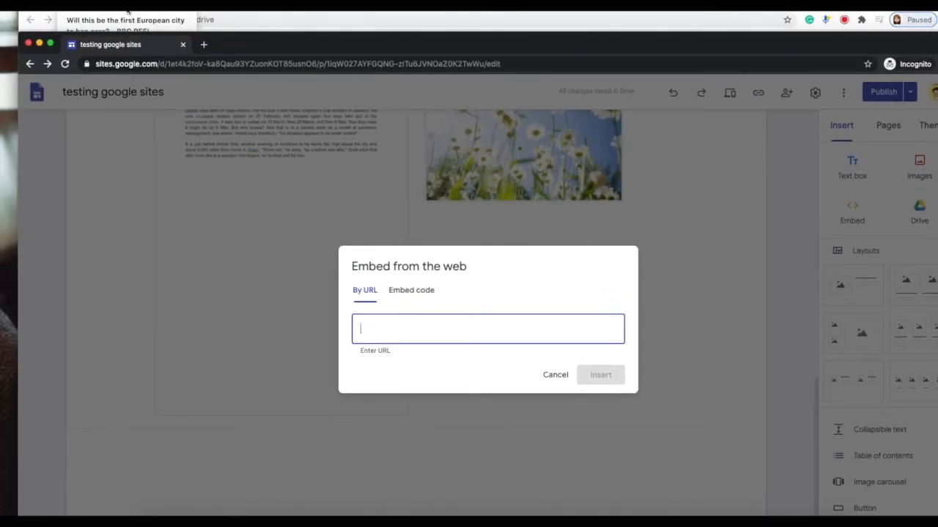
left_click(126, 10)
left_click(236, 20)
key("super+c")
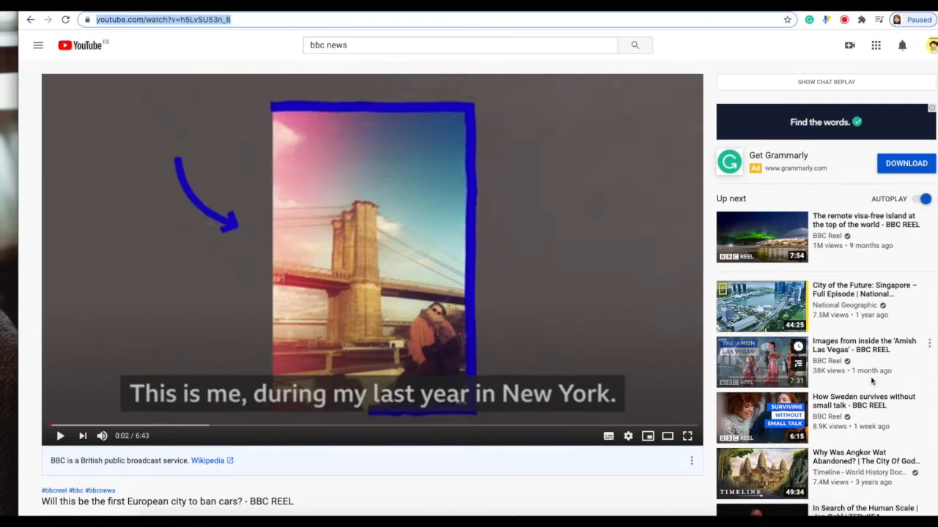
left_click(935, 402)
left_click(159, 523)
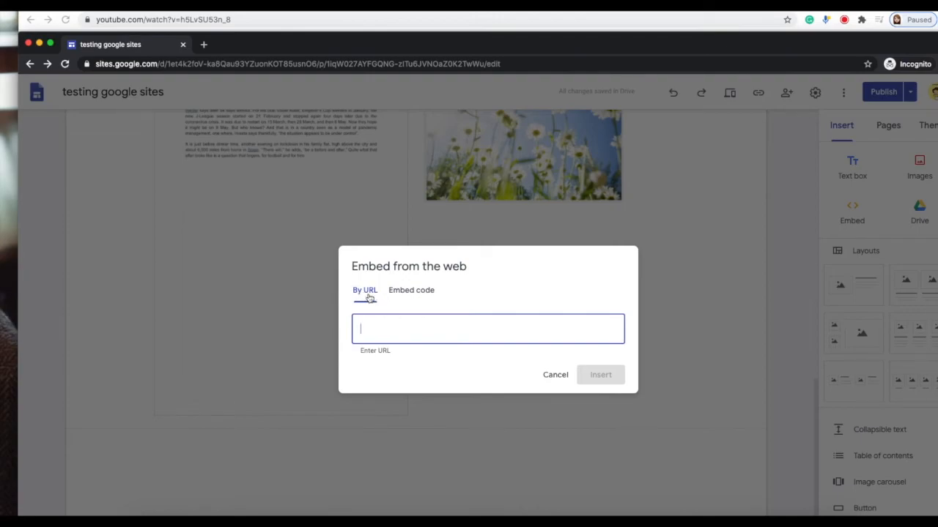
key("super+v")
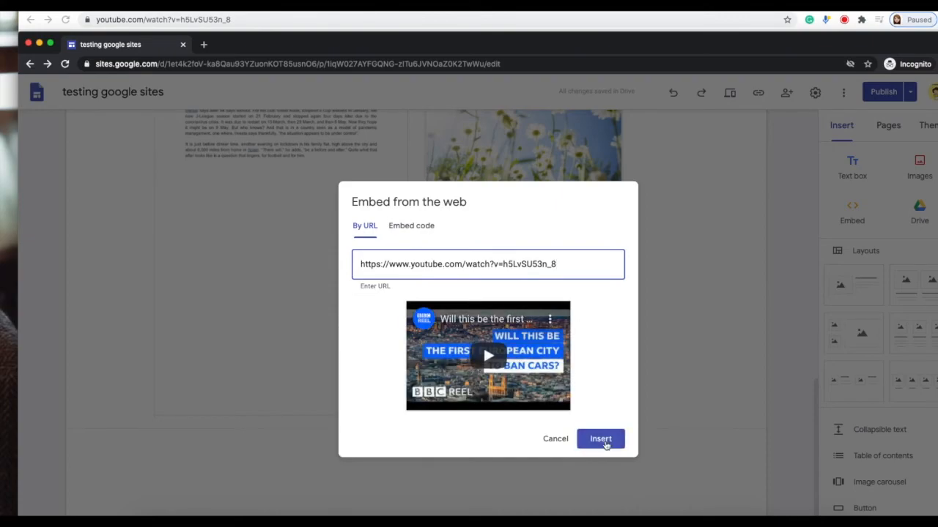
left_click(604, 442)
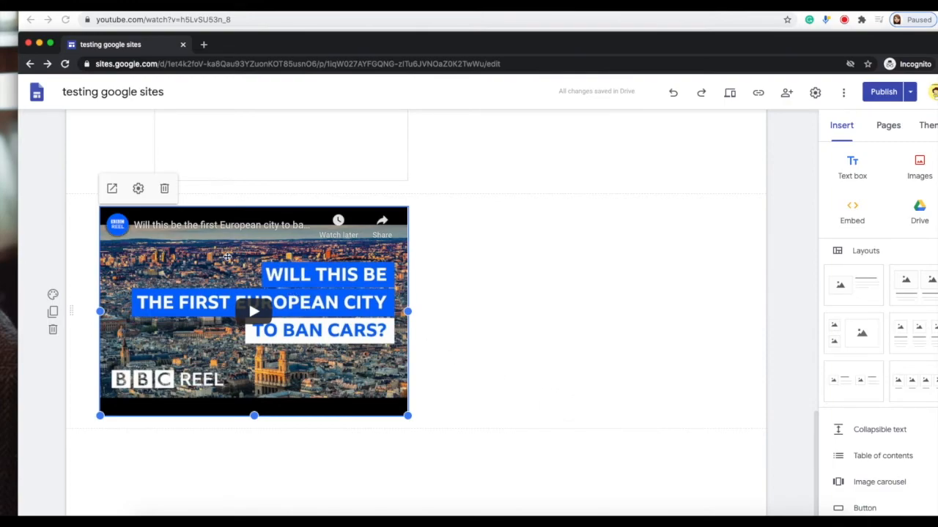
left_click_drag(408, 415, 359, 414)
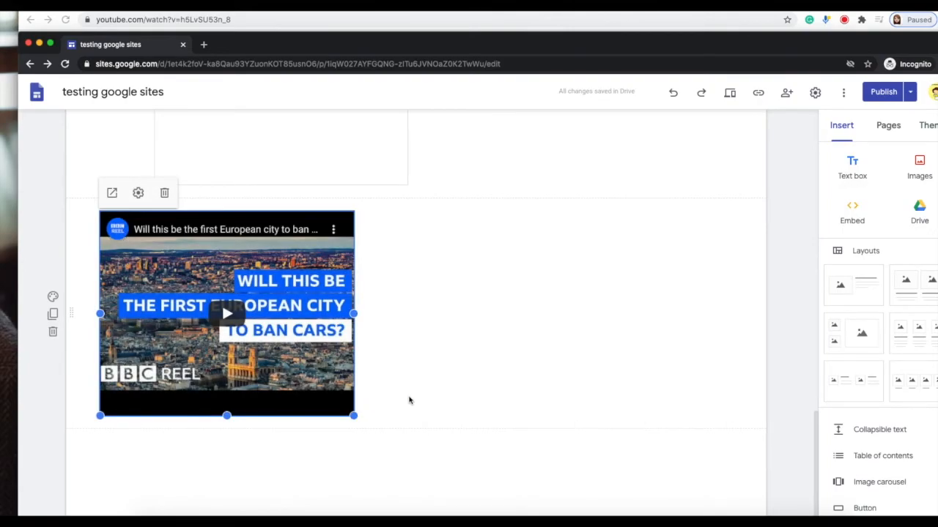
Step: Switch the embedded YouTube video's progress bar colour to White and back to Red
left_click(138, 193)
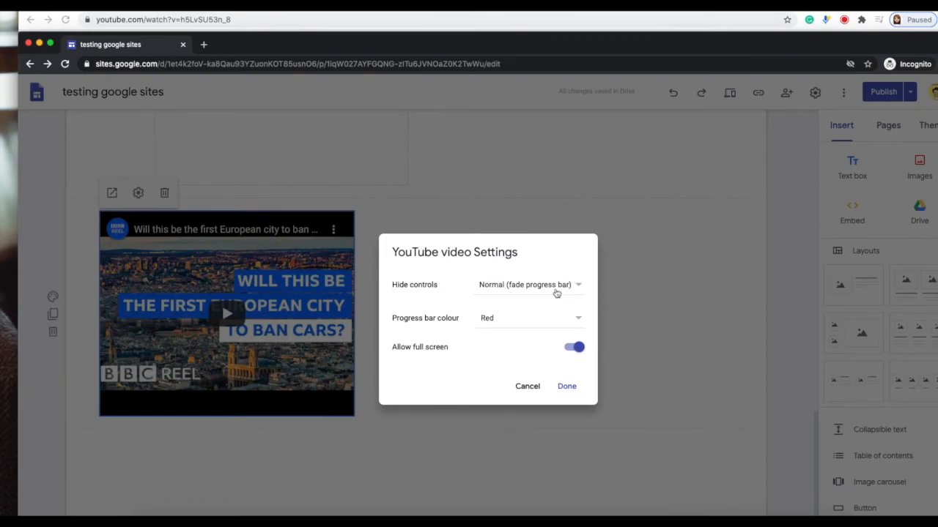
left_click(579, 320)
left_click(563, 336)
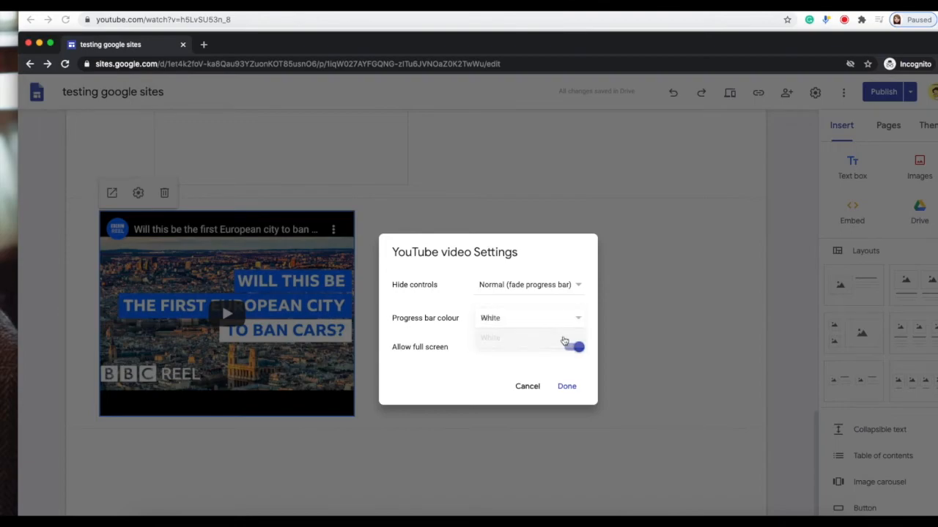
left_click(579, 320)
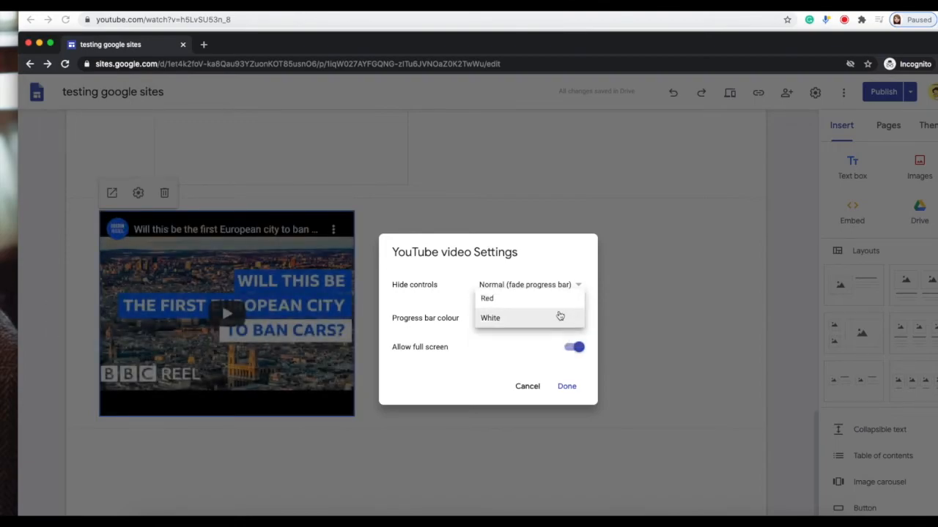
left_click(542, 301)
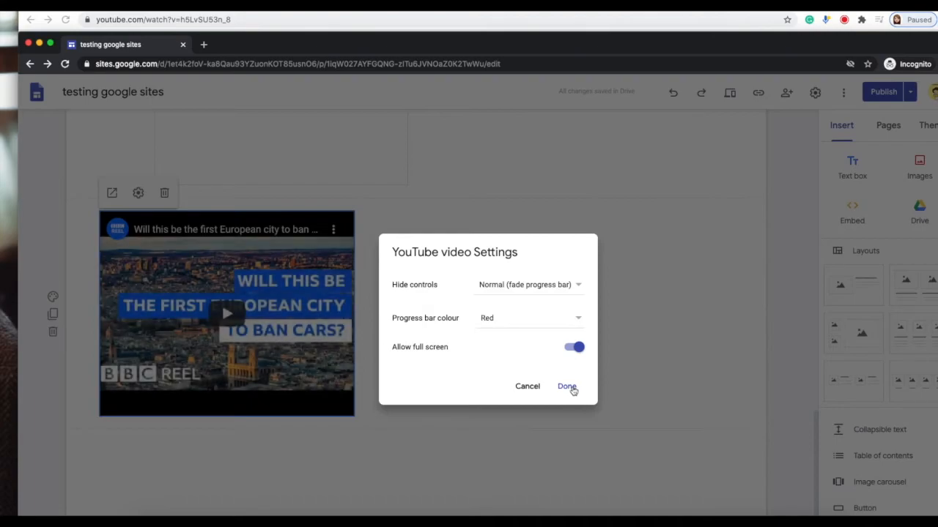
left_click(568, 387)
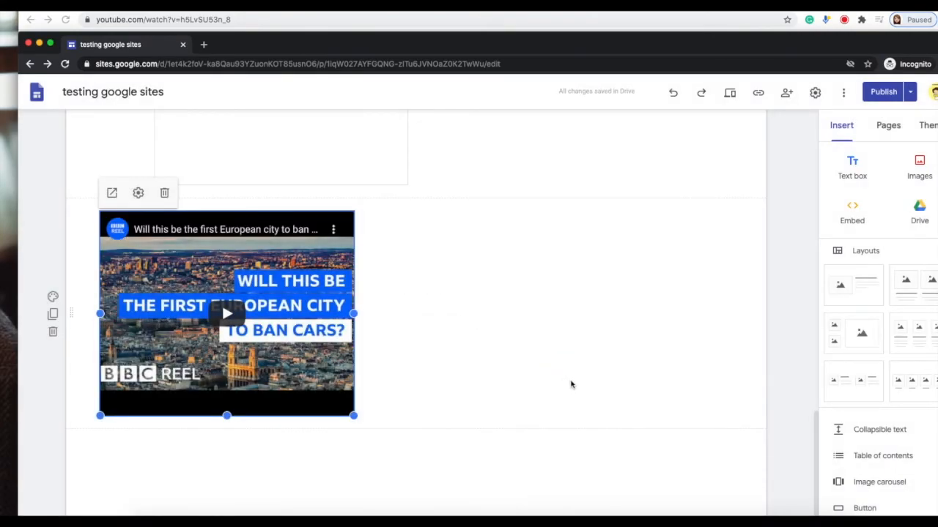
Step: Start a web embed by embed code in the empty space beside the YouTube video
left_click(496, 306)
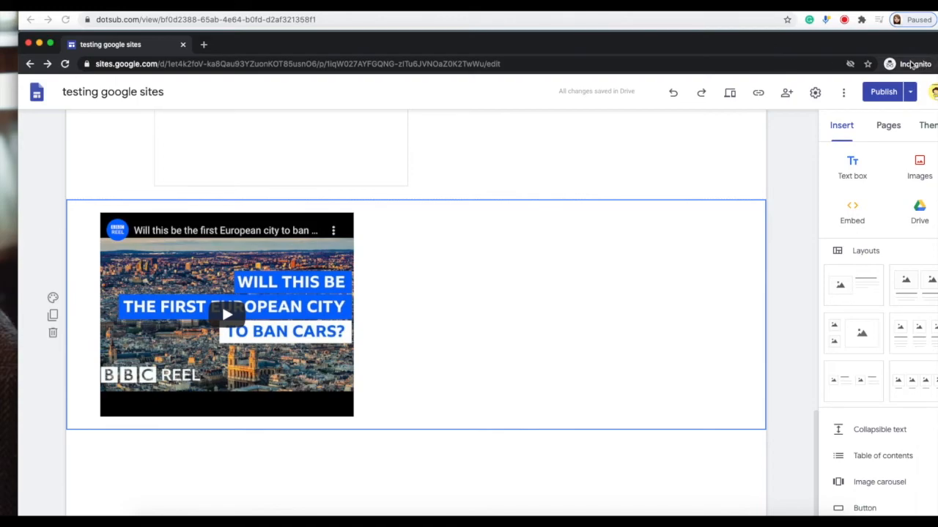
left_click_drag(900, 45, 898, 19)
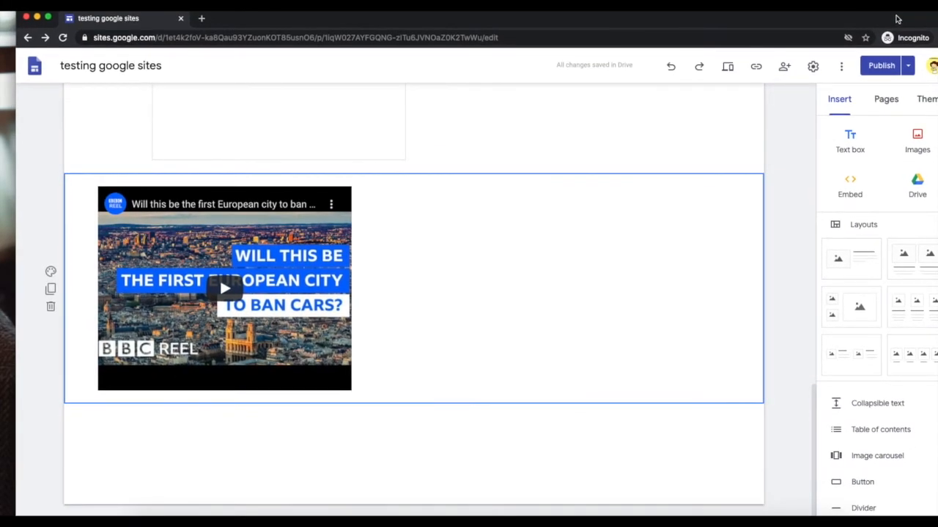
double_click(486, 221)
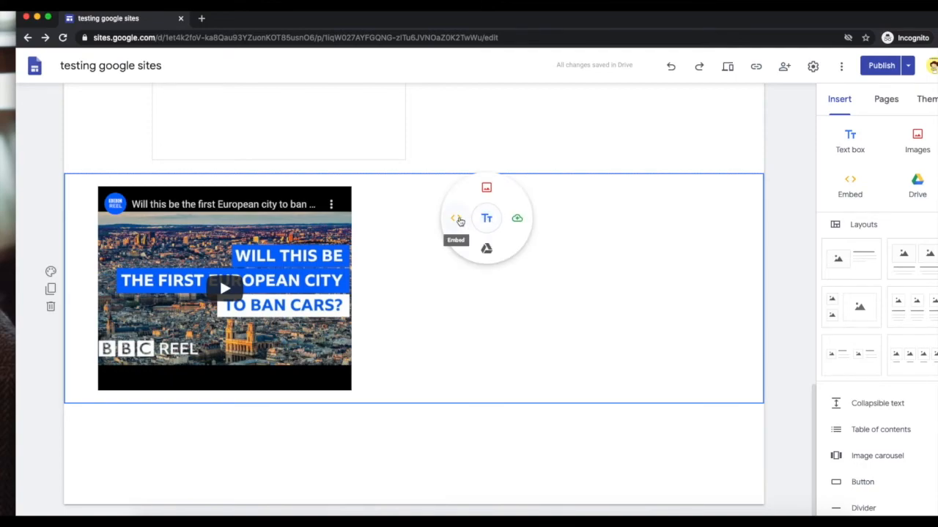
left_click(457, 219)
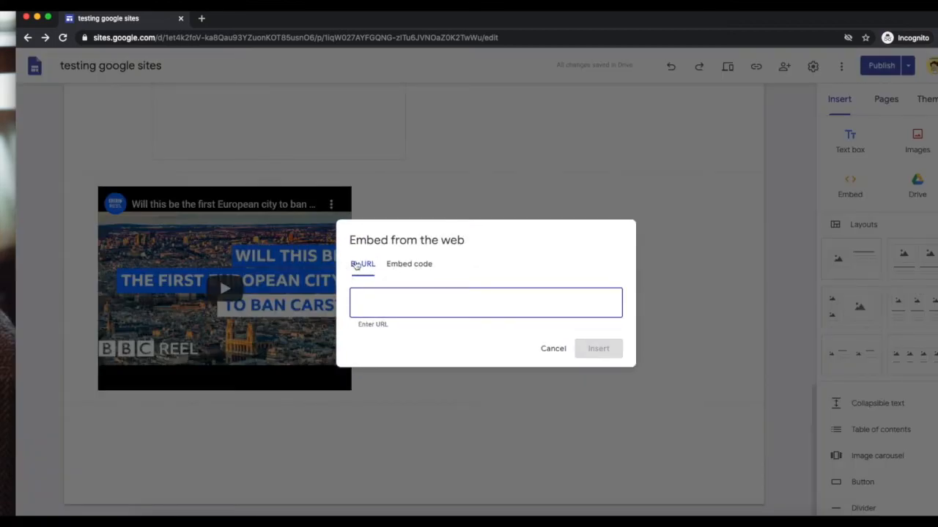
left_click(414, 266)
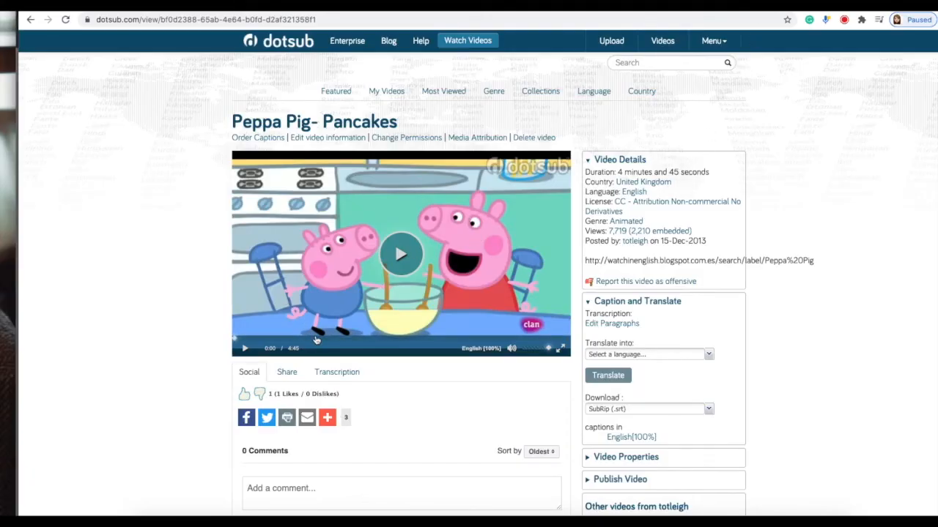
Step: Switch to the dotsub page of "Peppa Pig- Pancakes" and copy its embed code for the normal player
scroll(403, 422, "down", 1)
left_click(288, 357)
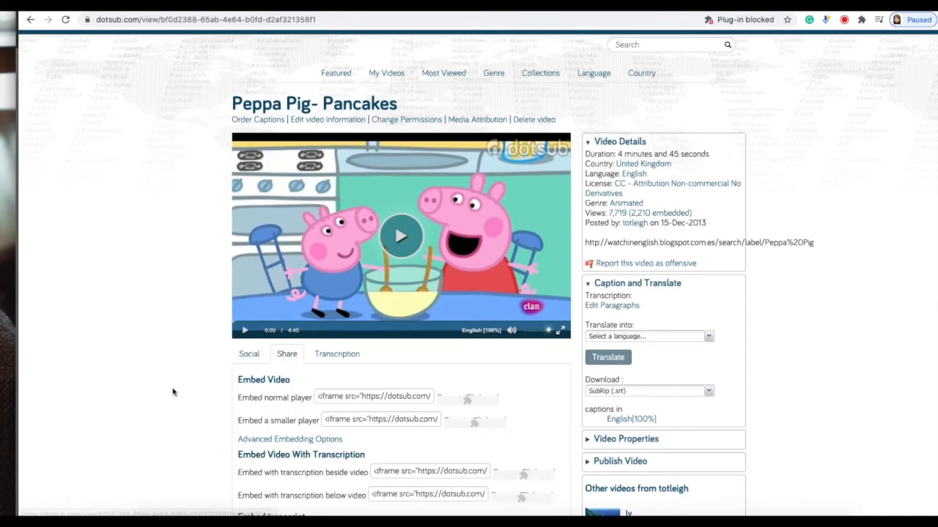
scroll(176, 390, "down", 2)
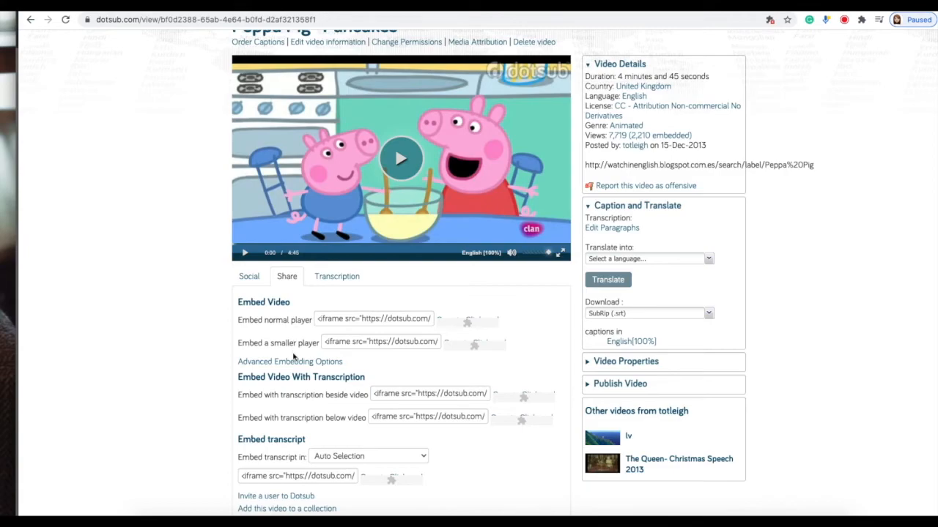
left_click(317, 320)
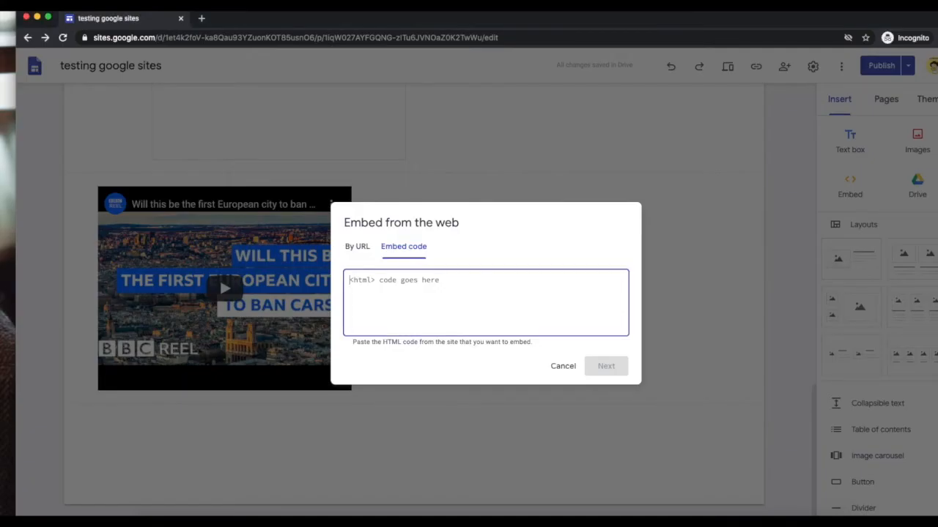
Step: Insert the copied dotsub iframe code in the site and resize the embed wider and shorter so the whole player fits
type("<iframe src=\"https://dotsub.com/media/bf0d2388-65ab-4e64-b0fd-d2af321358f1/embed/\" frameborder=\"0\" width=\"640\" height=\"360\" AllowFullScreen></iframe>")
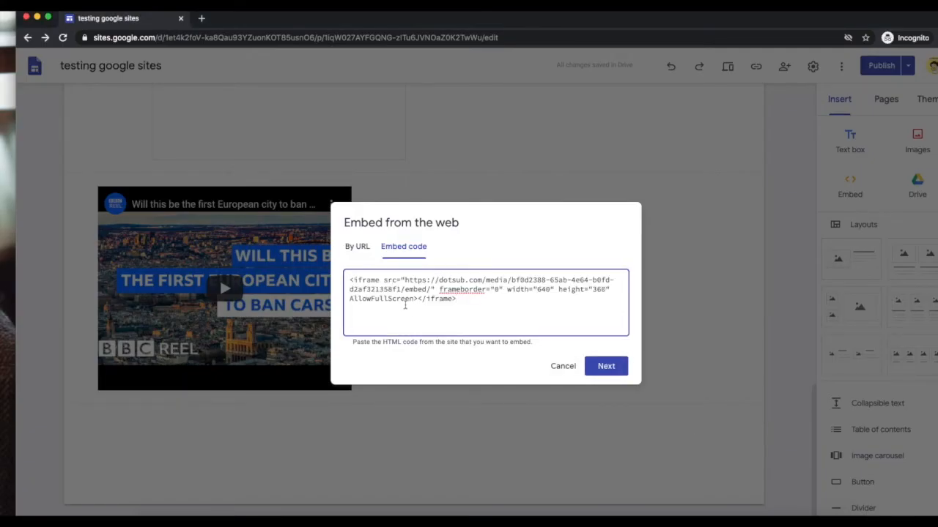
left_click(608, 372)
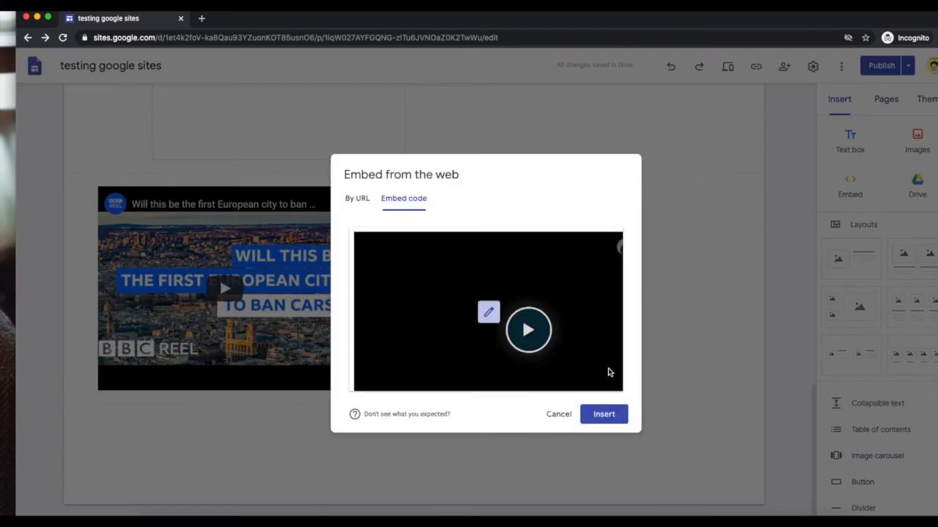
left_click(608, 417)
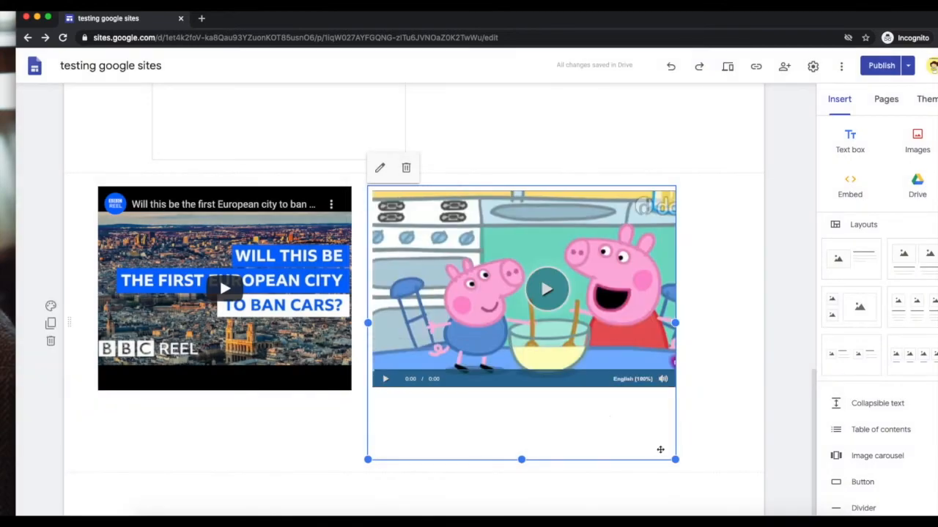
left_click_drag(675, 460, 728, 401)
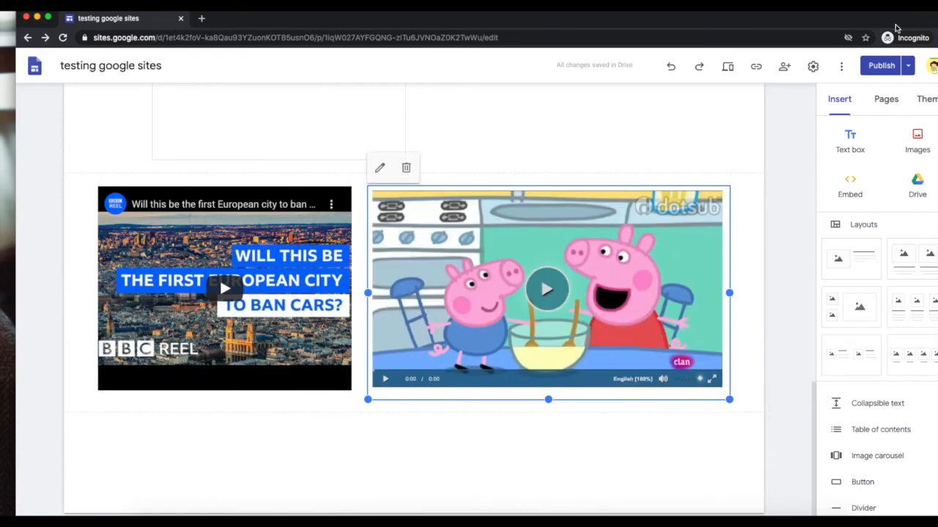
Step: Publish the updated Home page and open the published site
left_click(882, 66)
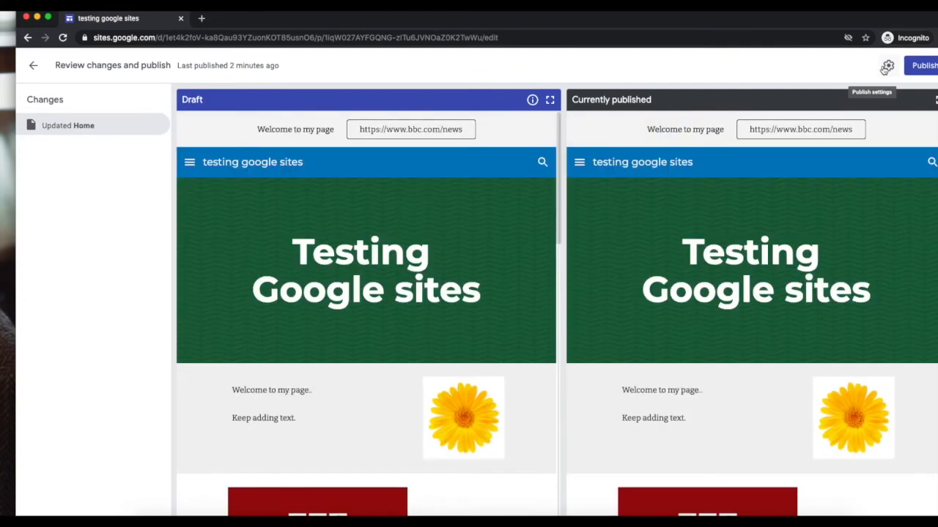
left_click(916, 67)
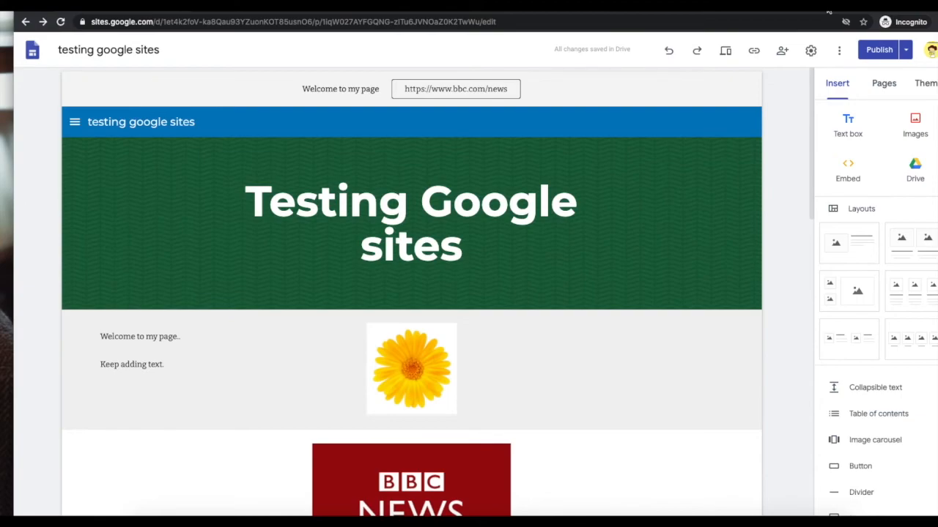
left_click(905, 50)
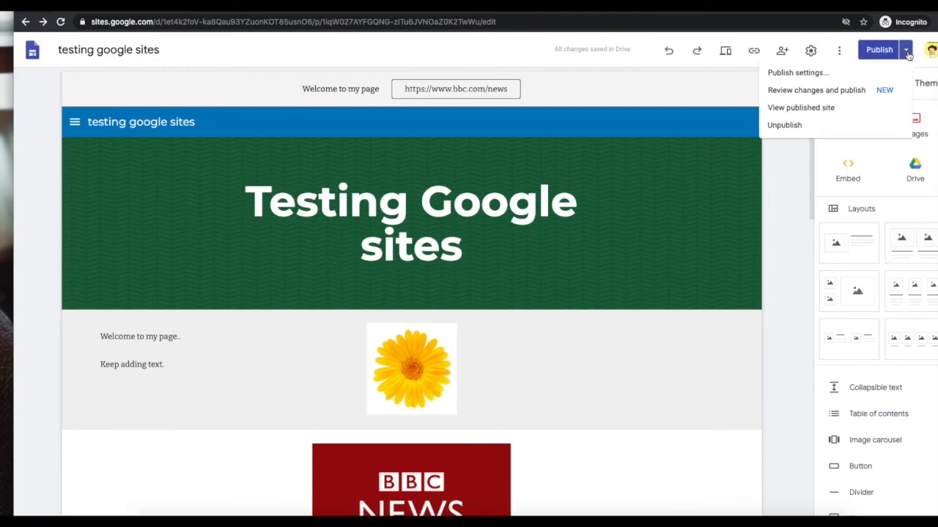
left_click(850, 109)
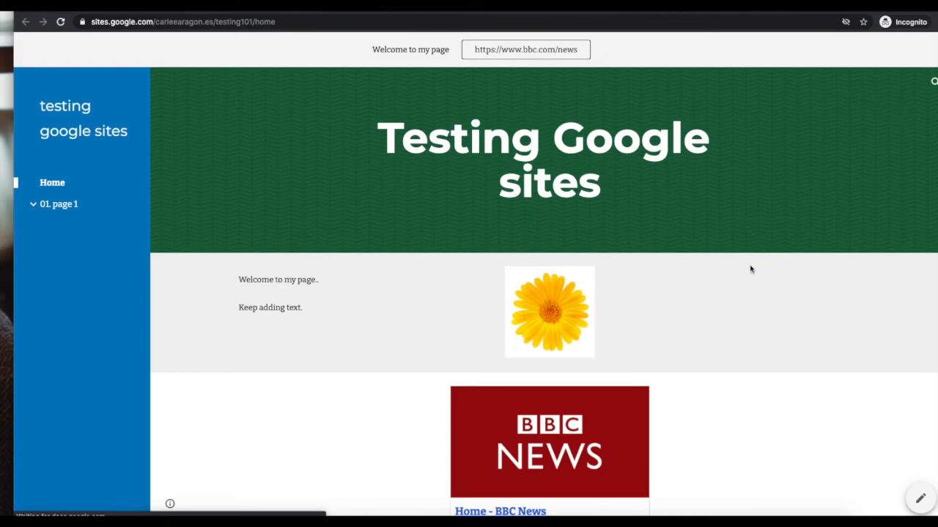
Step: Examine the published Home page from the banner down to the two embedded videos and back up
scroll(750, 269, "down", 3)
scroll(750, 270, "down", 10)
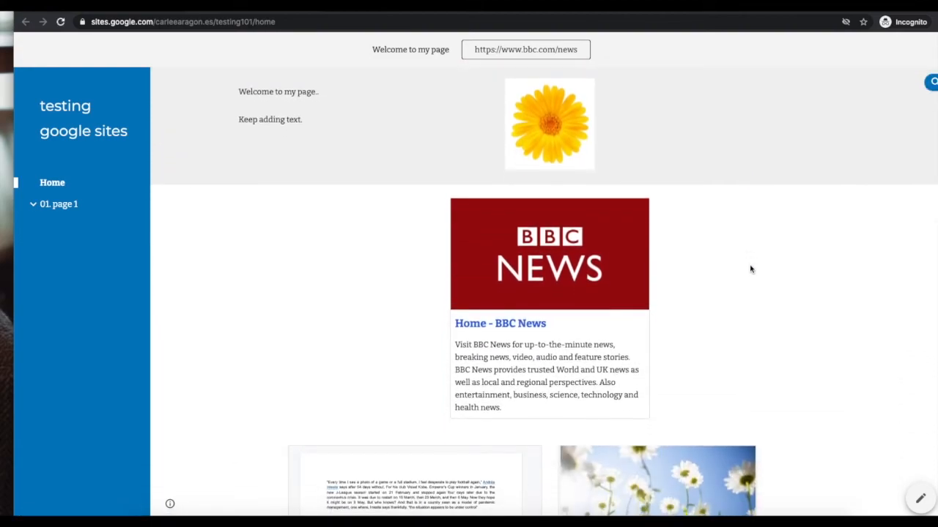
scroll(751, 269, "down", 5)
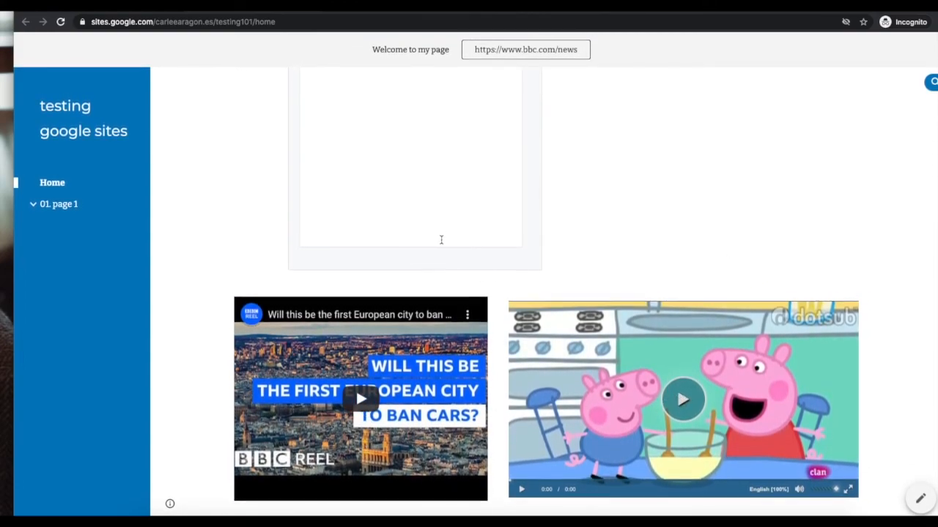
scroll(439, 239, "up", 4)
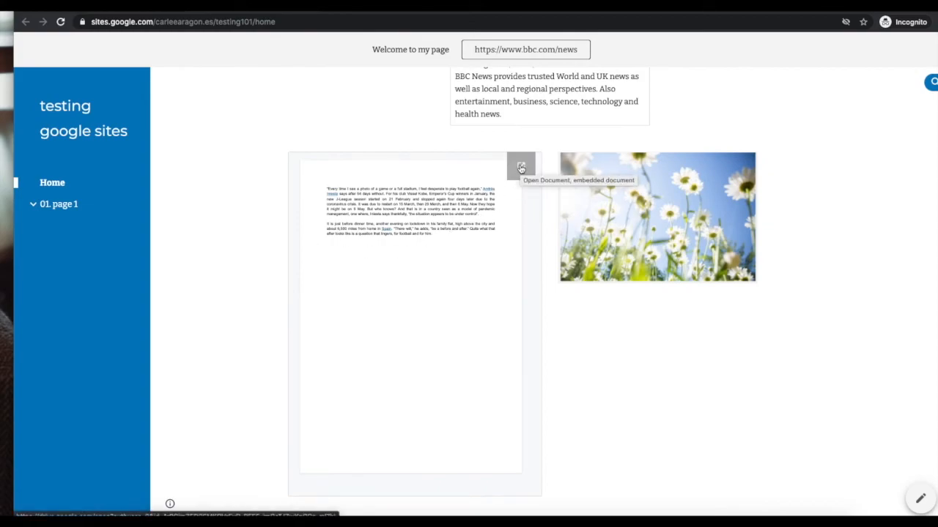
scroll(445, 213, "up", 3)
scroll(447, 212, "up", 1)
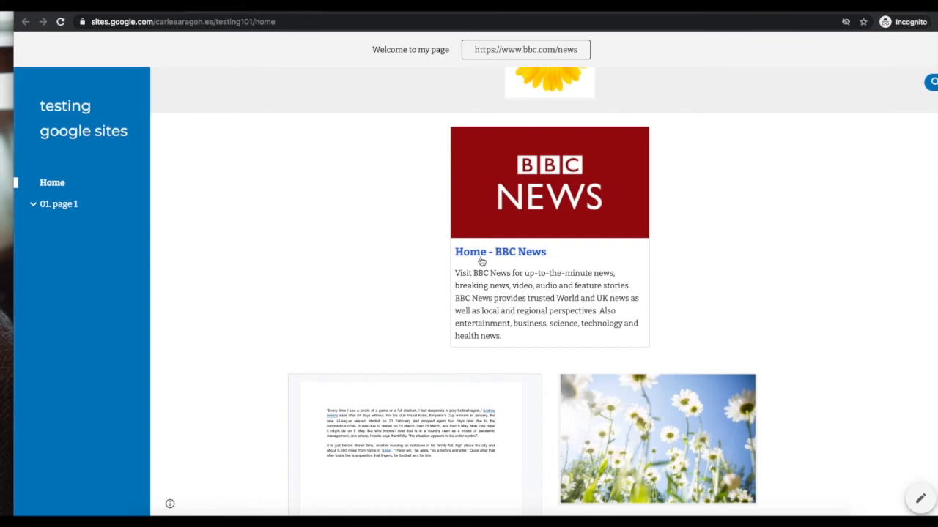
scroll(483, 252, "up", 4)
scroll(530, 324, "down", 1)
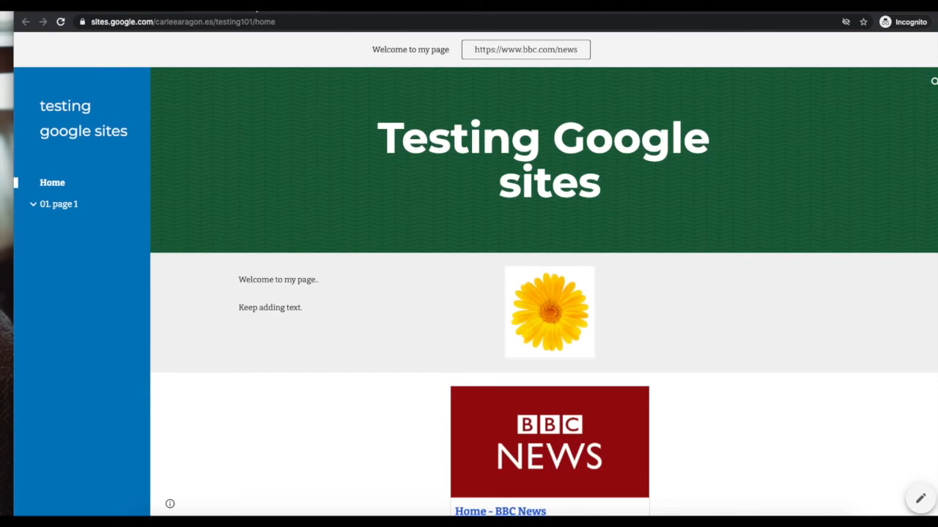
Step: Copy the published site's address, generate a QR code for it on goqr.me and download it as qrcode.jpeg
left_click(277, 22)
key("ctrl+c")
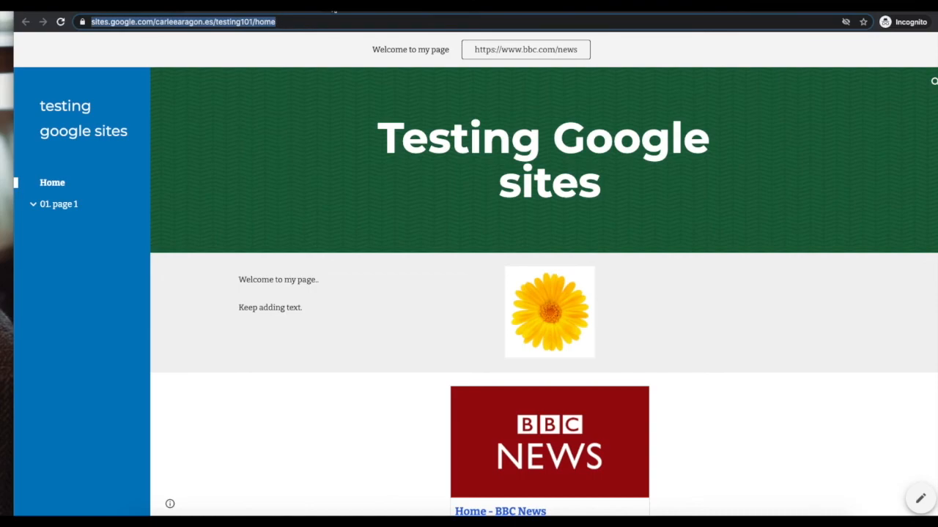
key("ctrl+t")
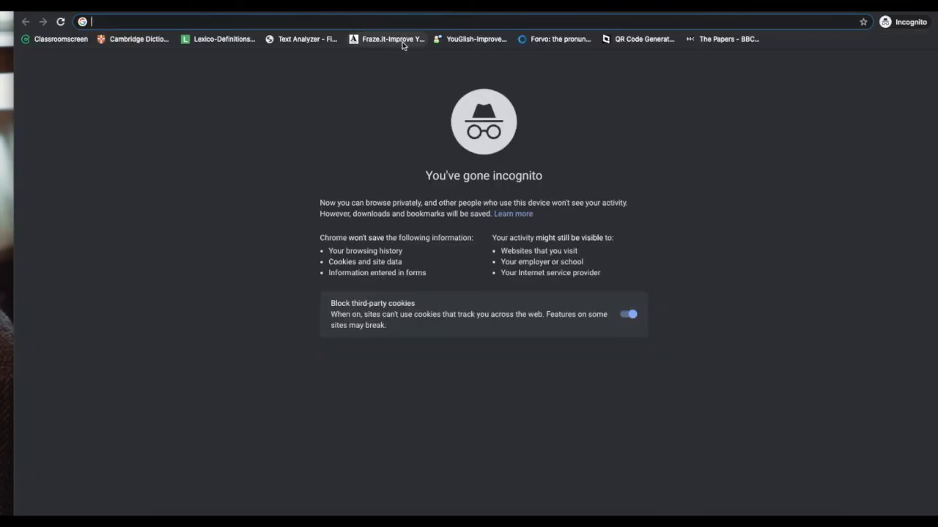
left_click(615, 41)
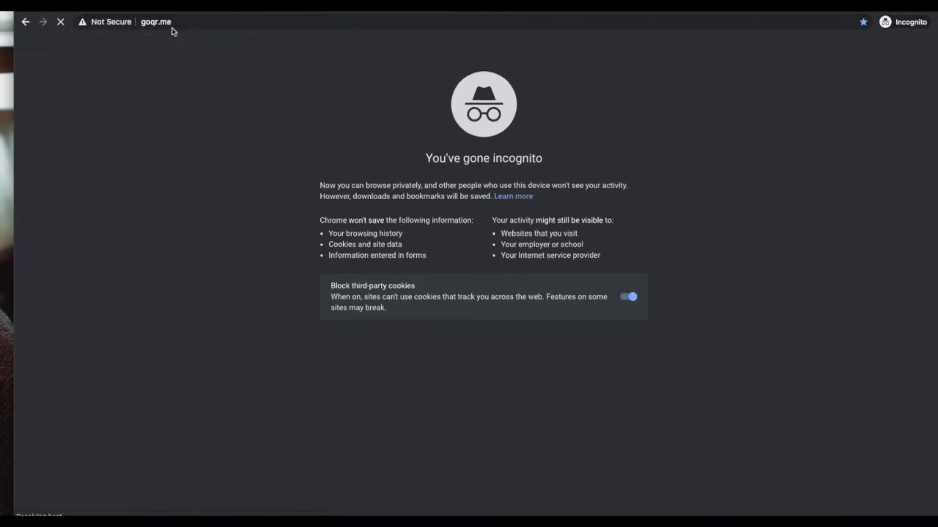
key("ctrl+v")
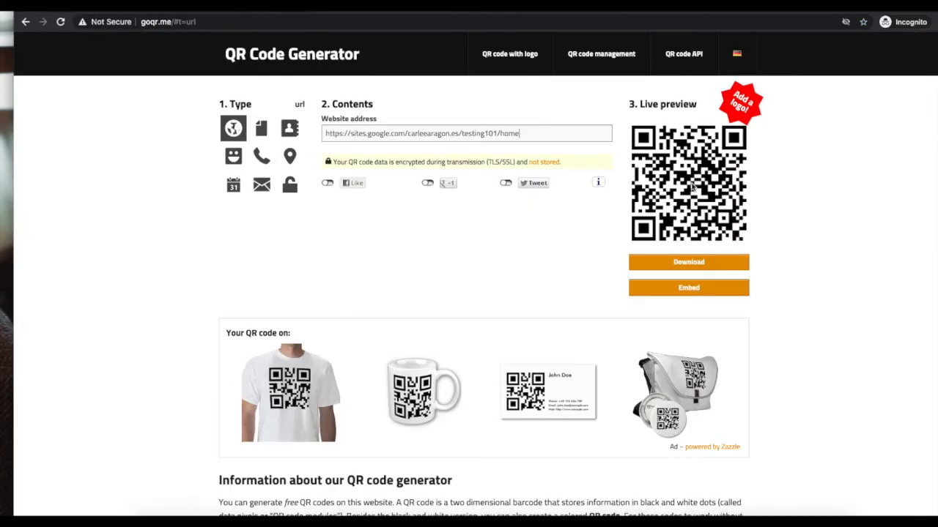
left_click(684, 264)
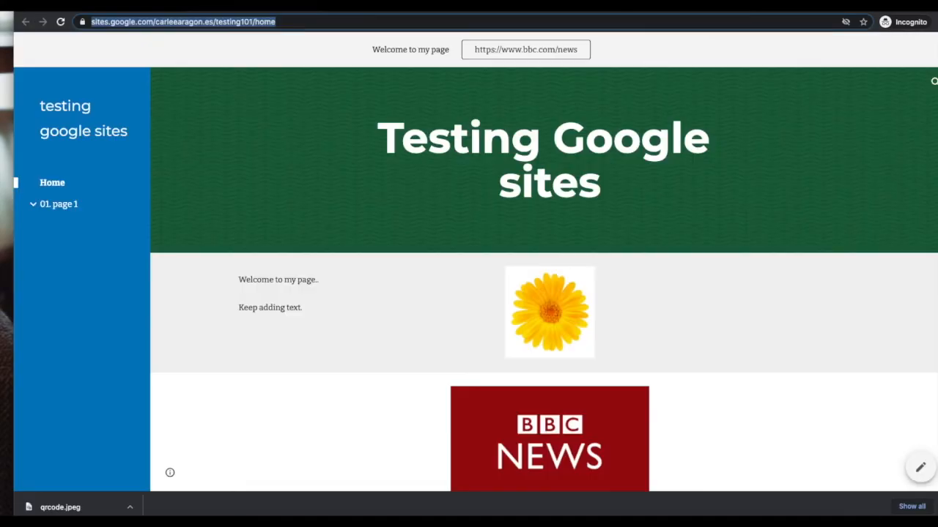
Step: Return to the site editor and upload qrcode.jpeg from the Desktop beside the yellow flower in the welcome section
left_click(151, 9)
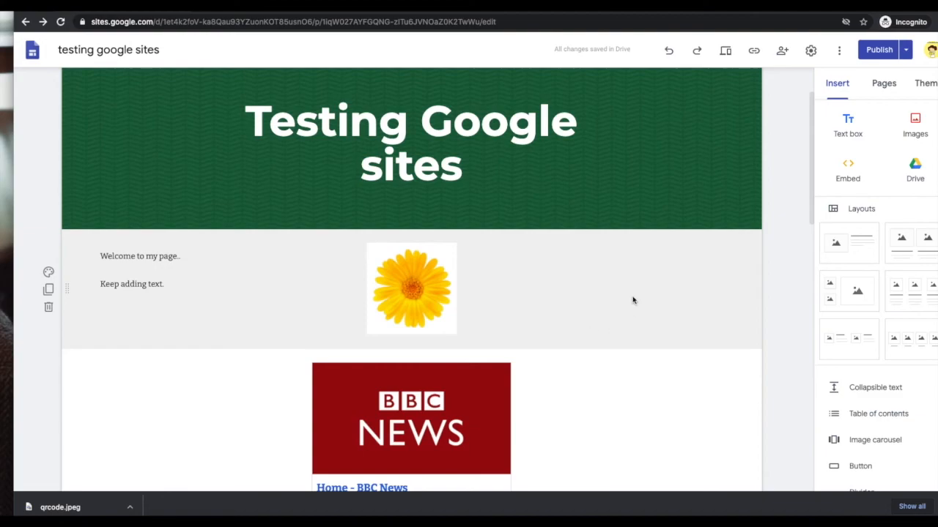
double_click(668, 280)
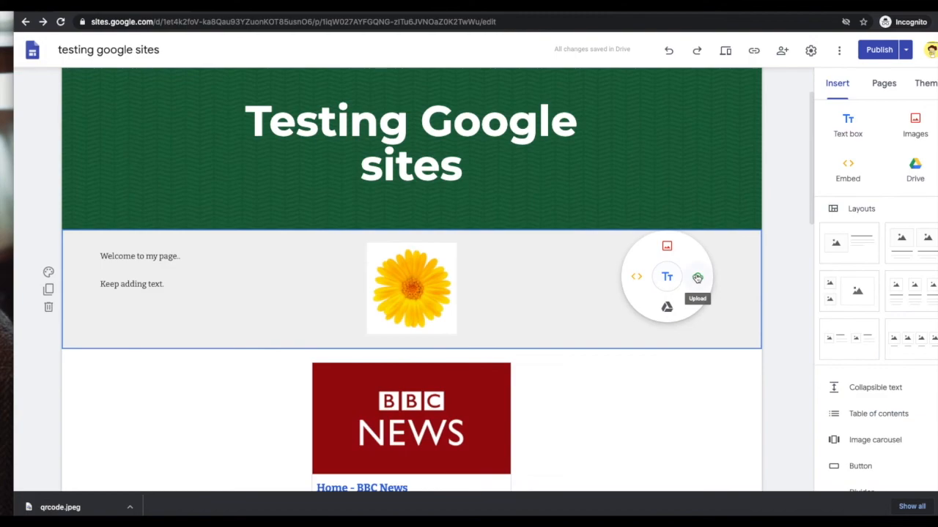
left_click(697, 279)
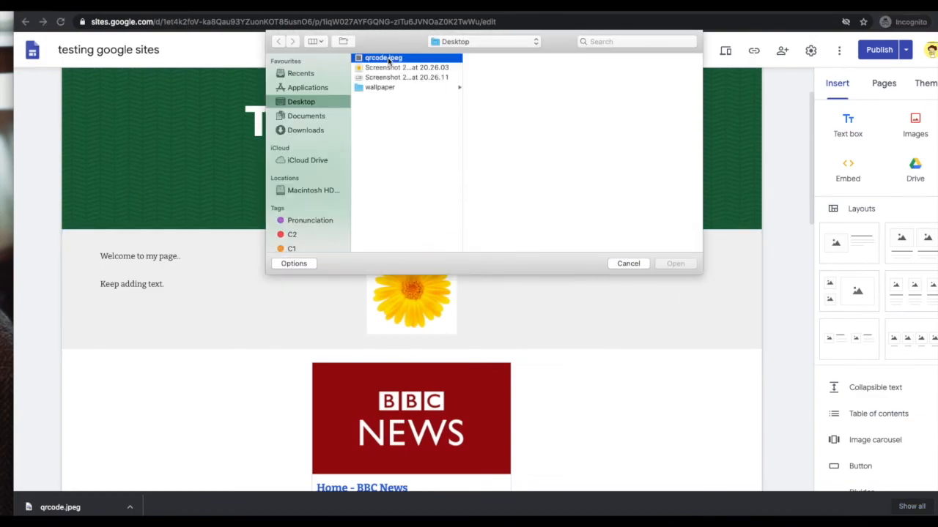
left_click(676, 265)
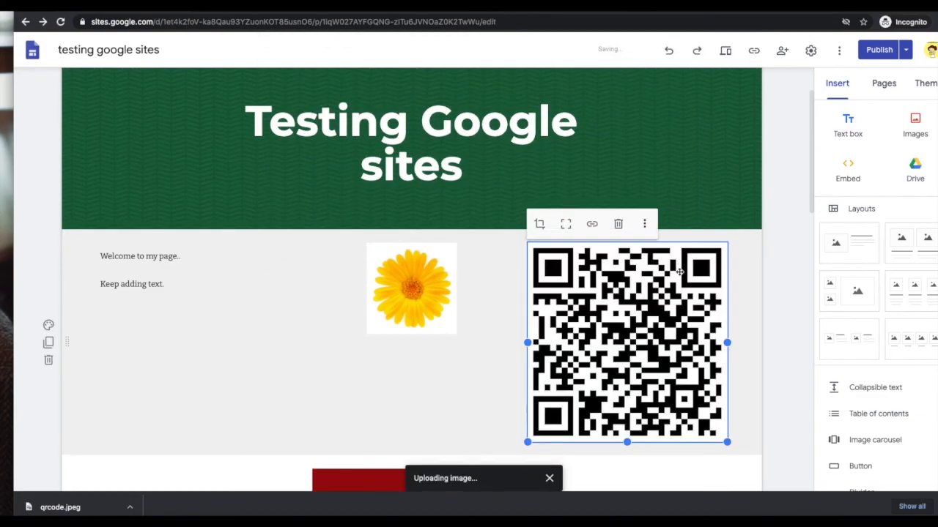
Step: Shrink the QR code image to about three quarters of its width and move it to the section's right edge
left_click(751, 410)
left_click(706, 416)
left_click_drag(726, 442, 674, 398)
left_click(663, 391)
left_click(707, 402)
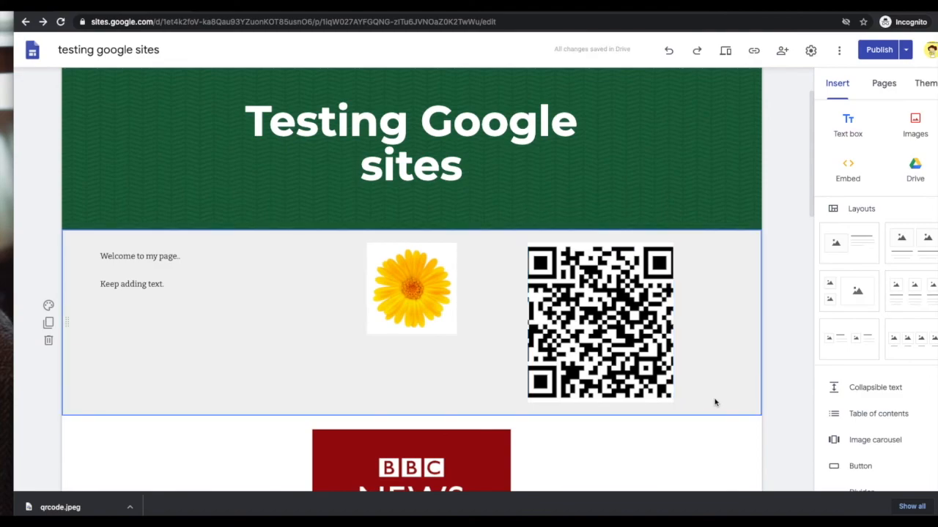
left_click_drag(635, 370, 631, 359)
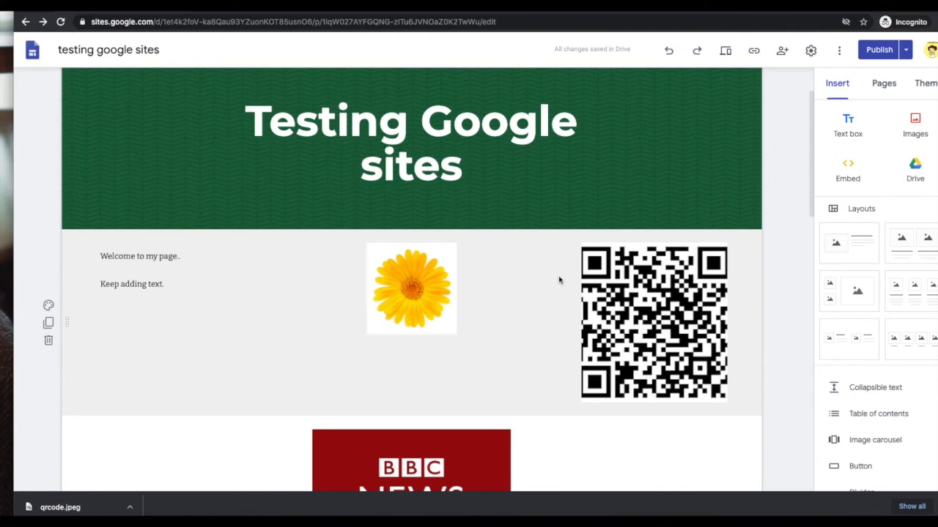
Step: Uncrop the QR code image so its full border is included
left_click(599, 270)
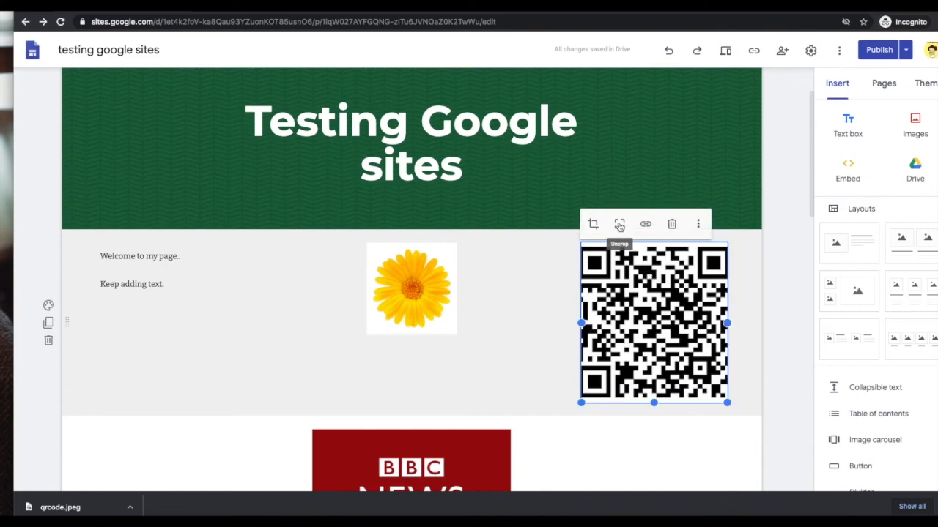
left_click(619, 224)
left_click(546, 284)
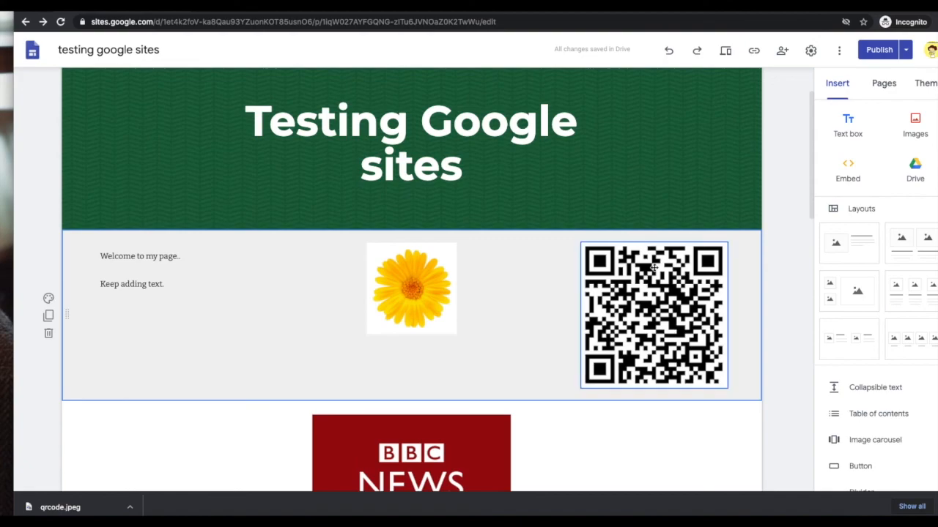
Step: Review the updated home page with its QR code and publish the changes to the live site
left_click(883, 51)
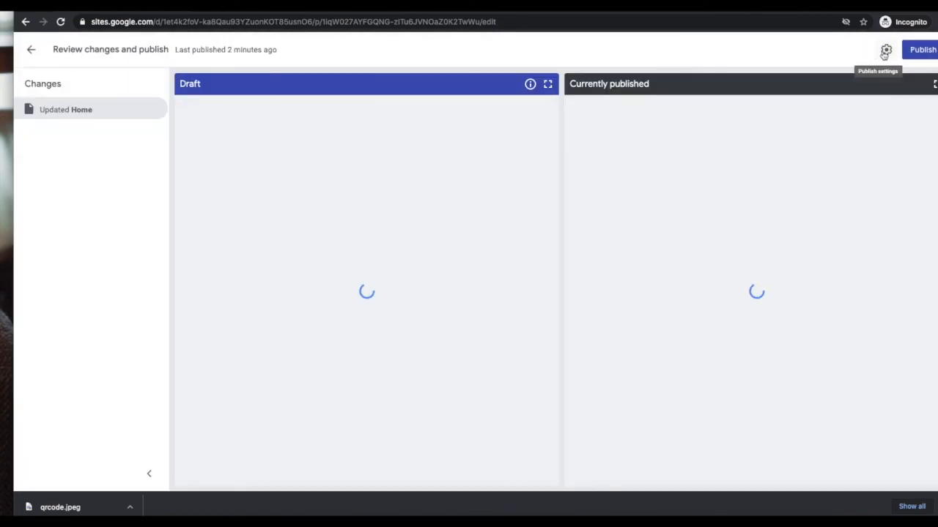
left_click(919, 51)
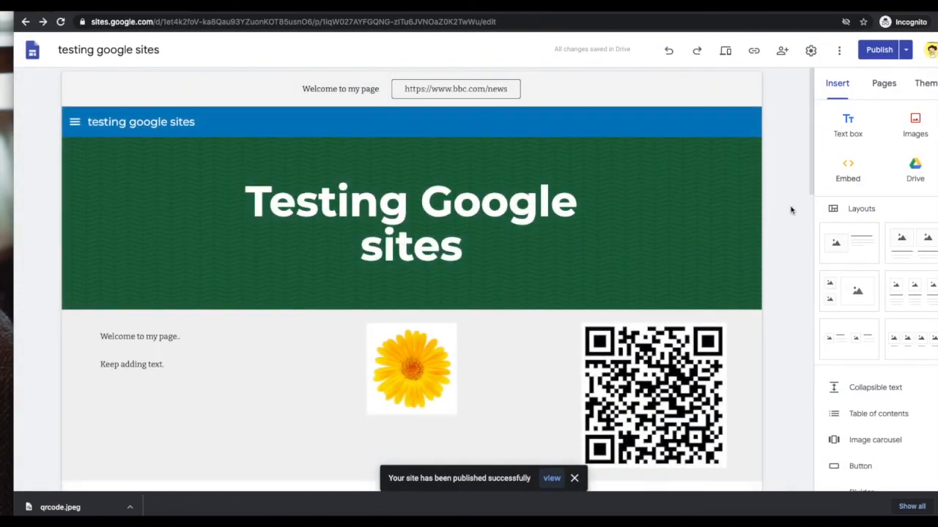
Step: Change the header type of the "Testing Google sites" banner to a plain title without a background image
mouse_move(722, 235)
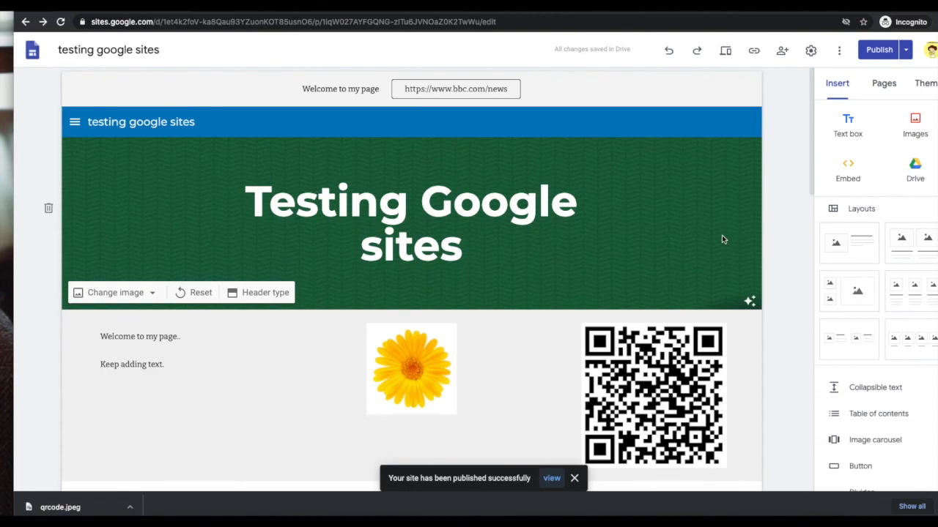
left_click(279, 295)
left_click(320, 293)
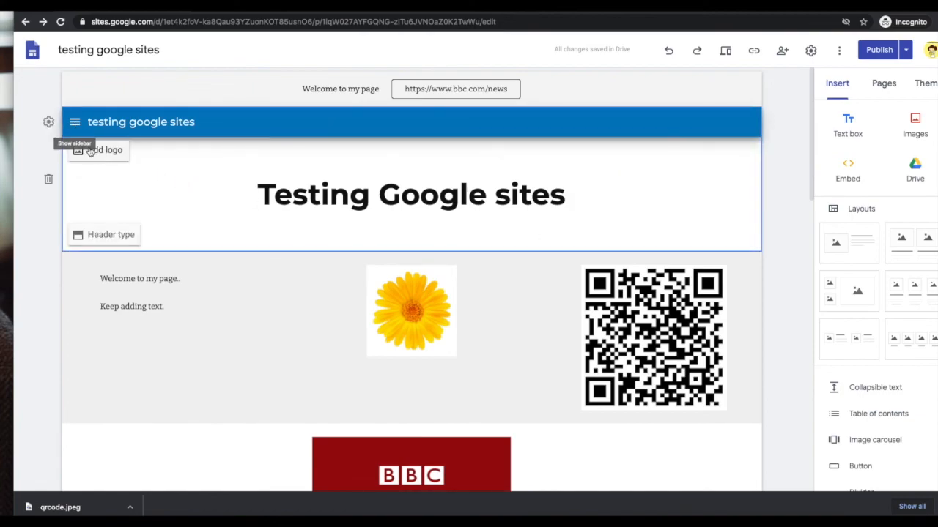
Step: Add a footer at the end of the page below the videos with the text "Thank you for visiting"
scroll(176, 223, "down", 3)
scroll(176, 220, "down", 5)
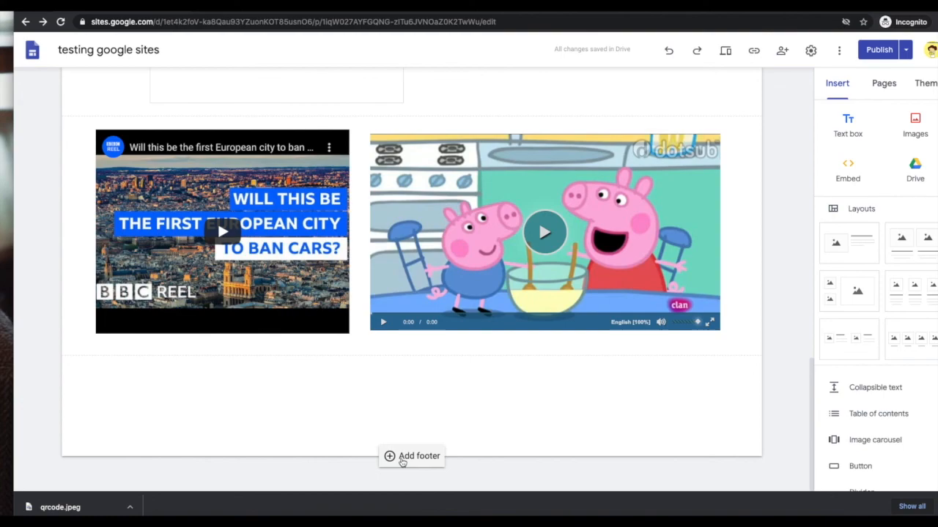
left_click(402, 458)
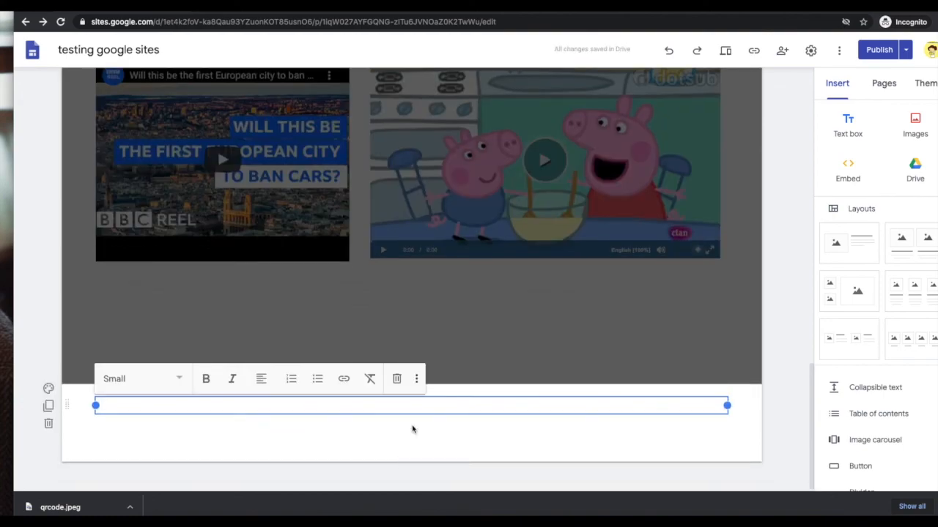
type("Thtank")
key("ctrl+BackSpace")
type("Thank you for visiting")
Step: Centre-align the "Thank you for visiting" text in the footer
left_click_drag(199, 405, 98, 406)
left_click(263, 381)
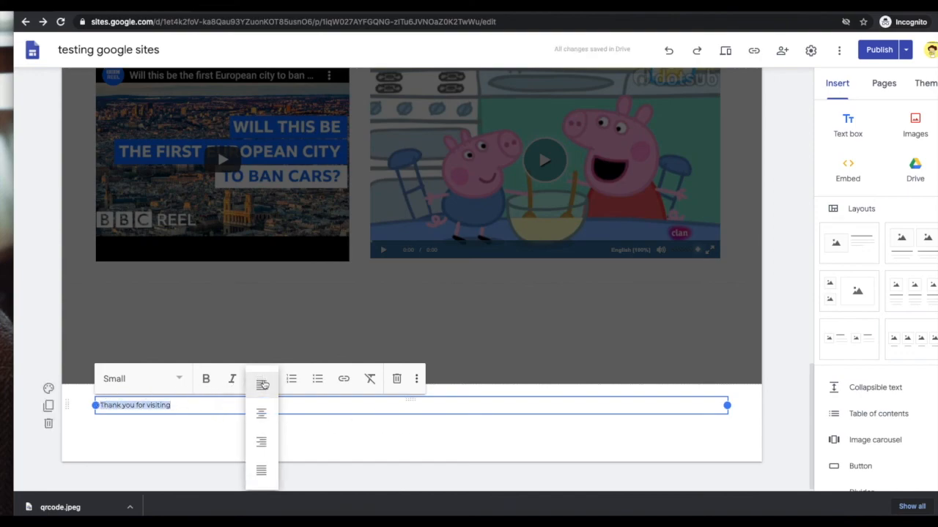
left_click(262, 415)
left_click(415, 439)
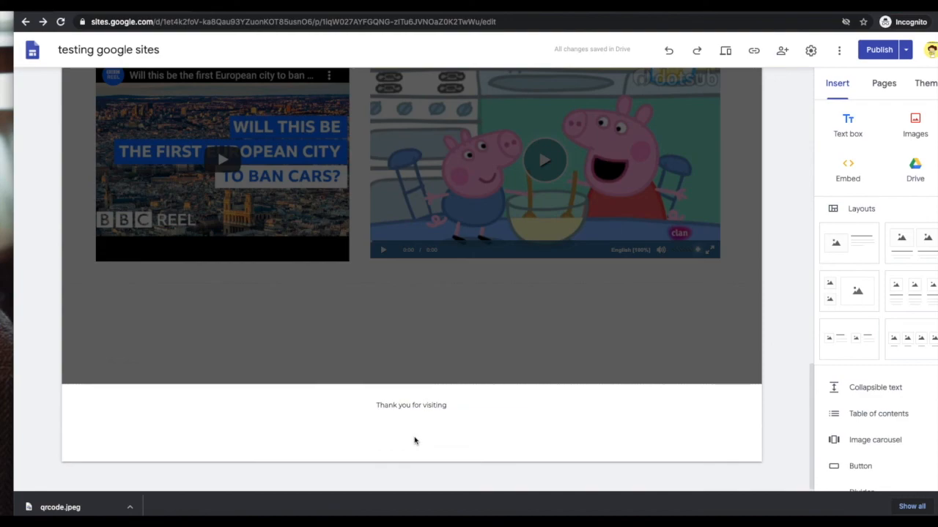
Step: Publish the site again with the new header type and footer content
left_click(880, 49)
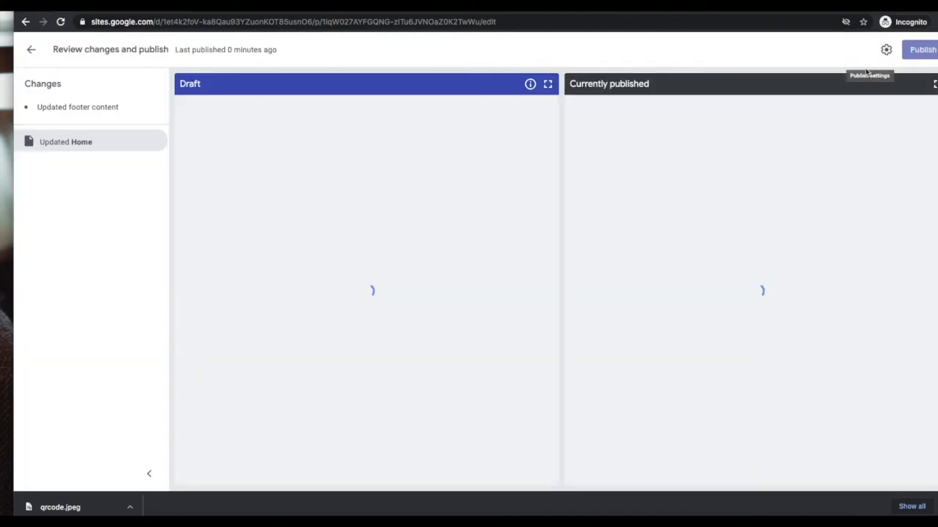
left_click(914, 52)
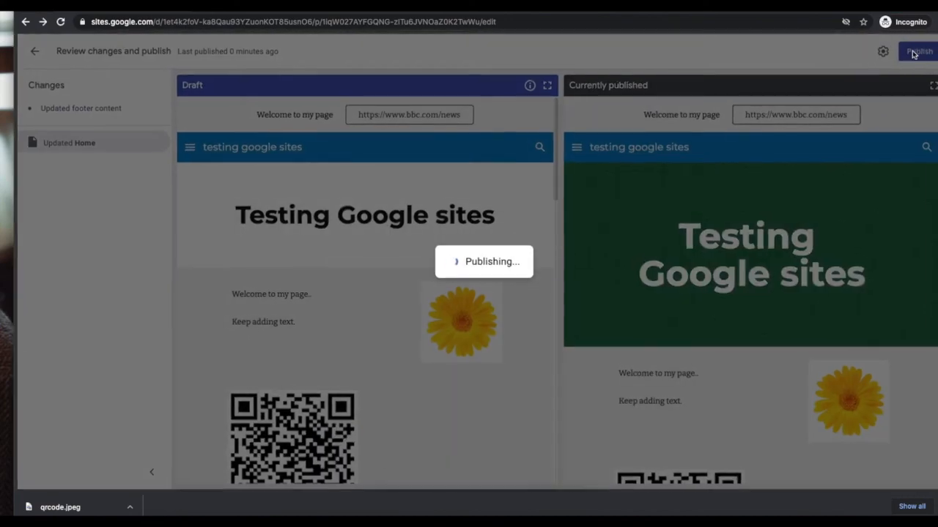